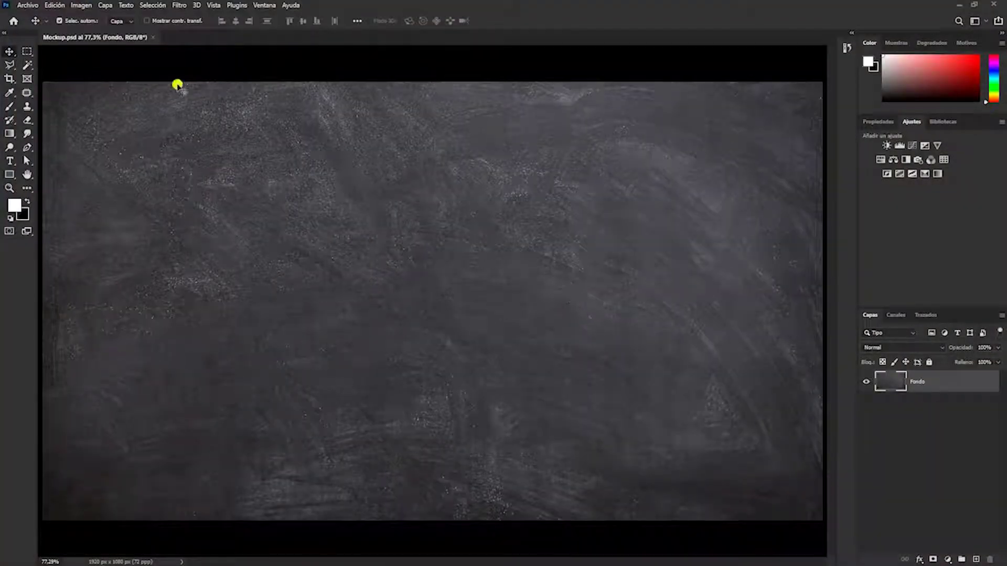
Check the document's image size and accept it unchanged
{"action": "left_click", "coordinate": [81, 5]}
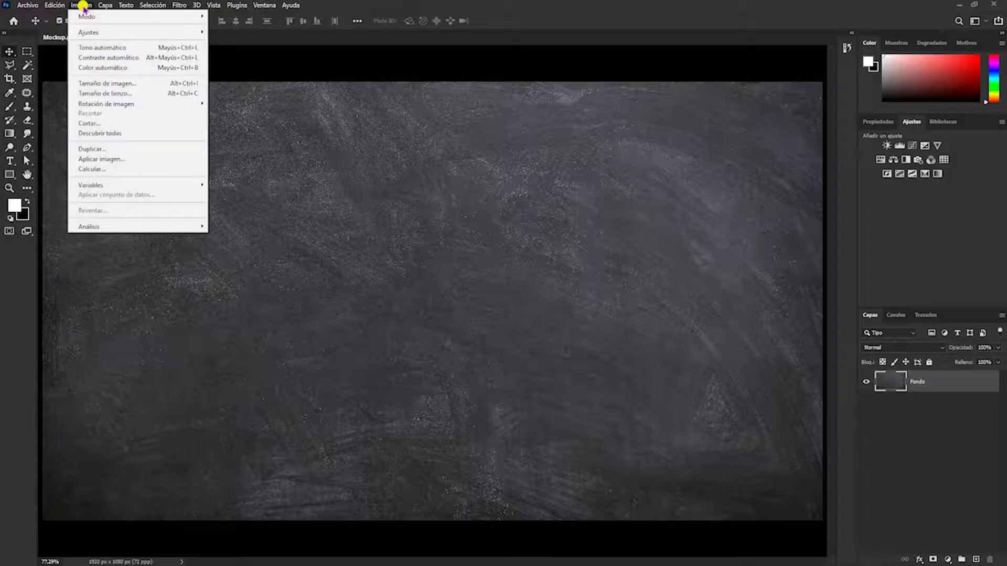
{"action": "left_click", "coordinate": [110, 83]}
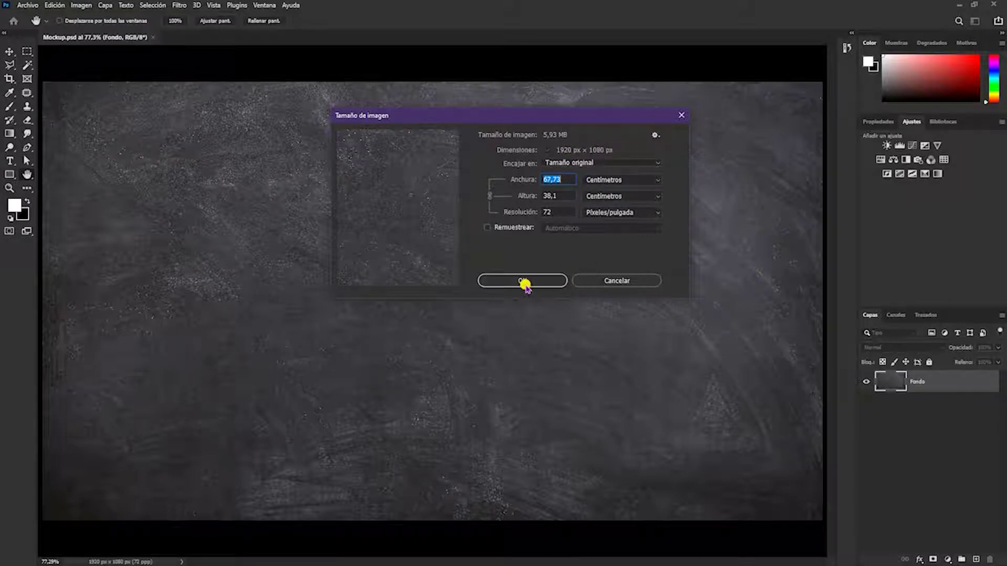
{"action": "left_click", "coordinate": [523, 281]}
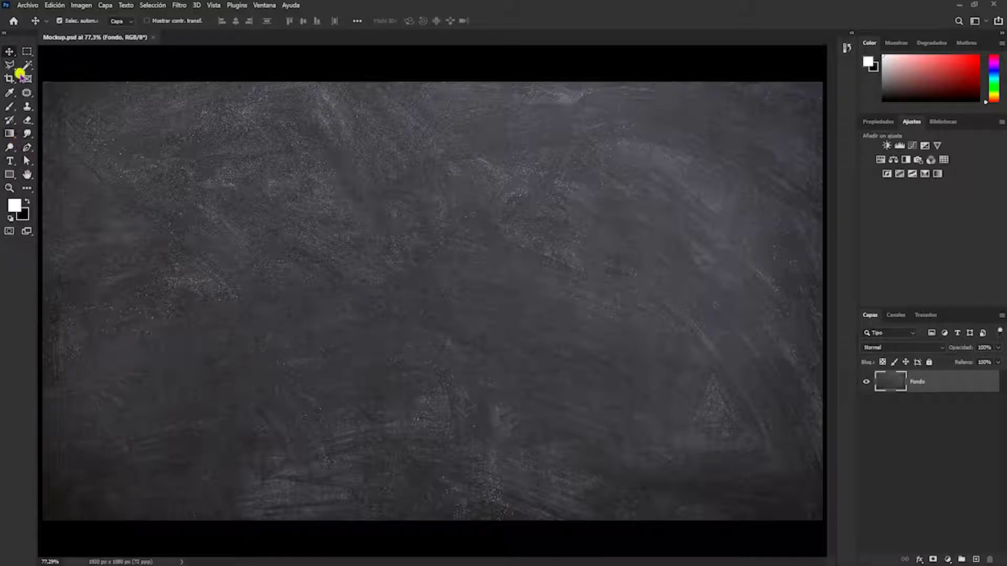
Create a 250×140 px white rectangle with the Rectangle tool
{"action": "left_click", "coordinate": [9, 176]}
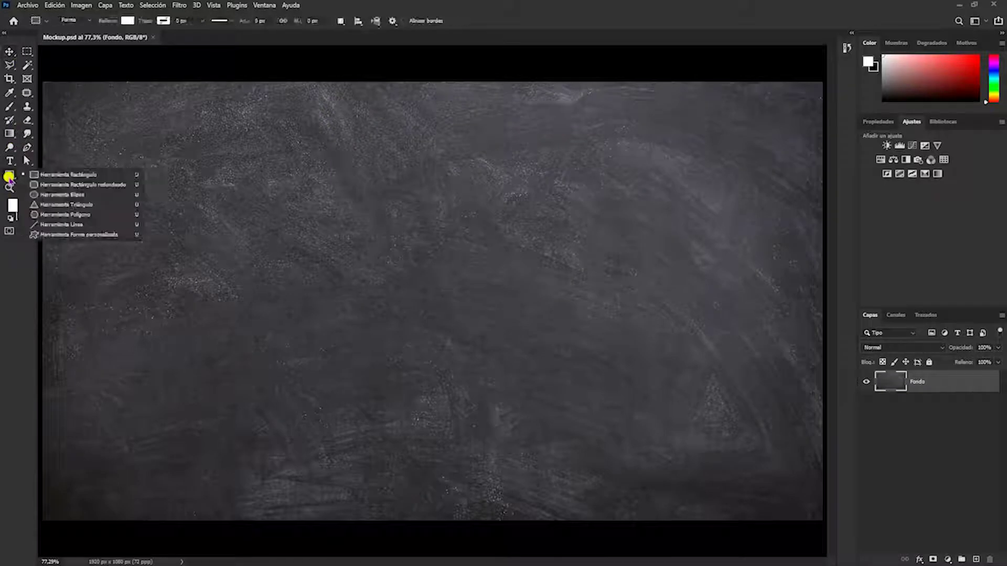
{"action": "left_click", "coordinate": [61, 174]}
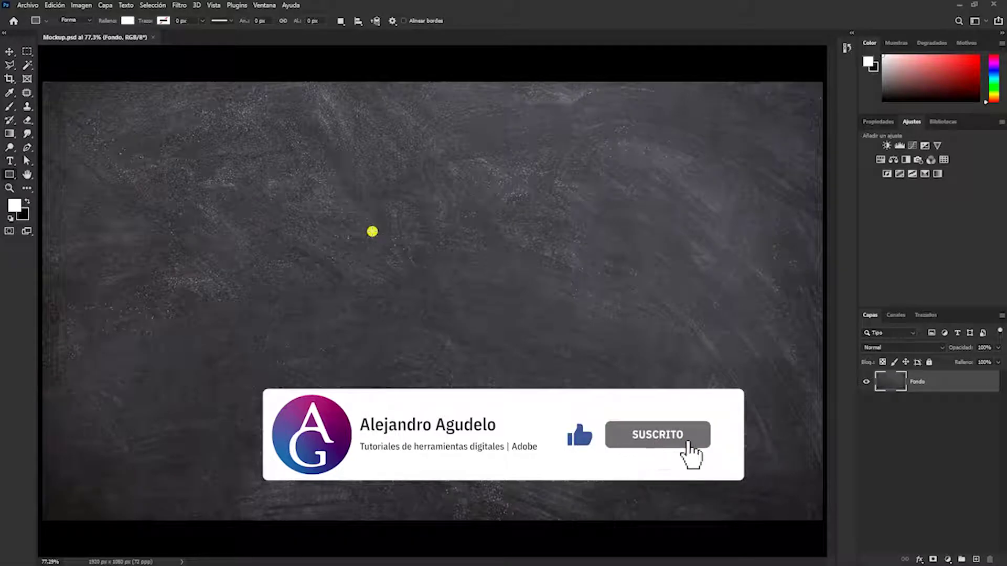
{"action": "left_click", "coordinate": [372, 232]}
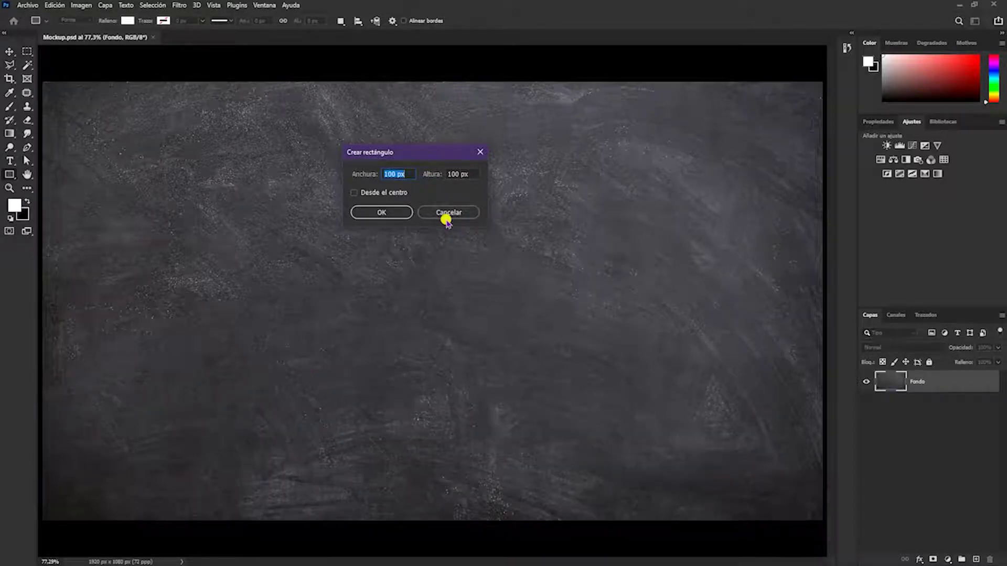
{"action": "type", "text": "250"}
{"action": "left_click", "coordinate": [465, 174]}
{"action": "type", "text": "140"}
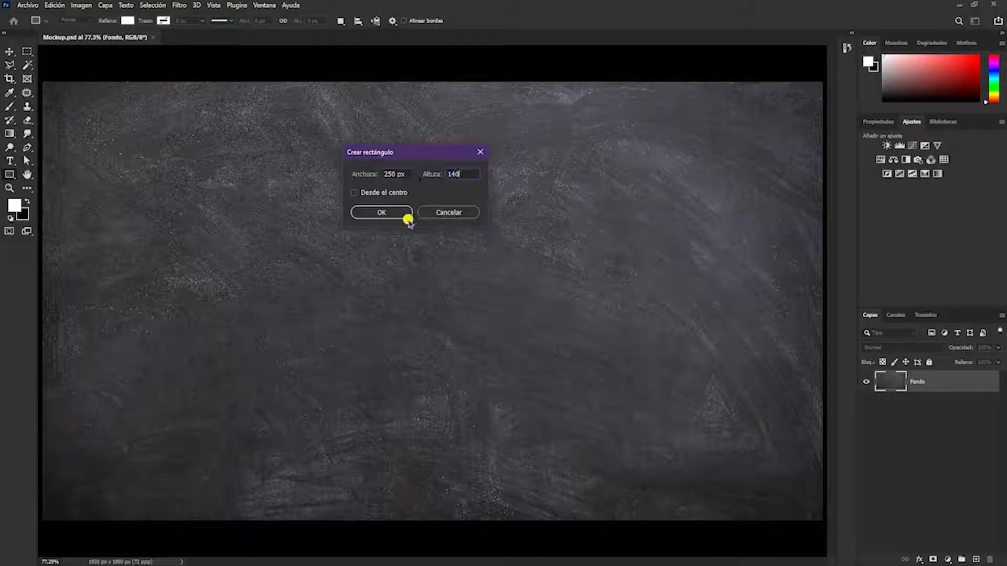
{"action": "left_click", "coordinate": [381, 213]}
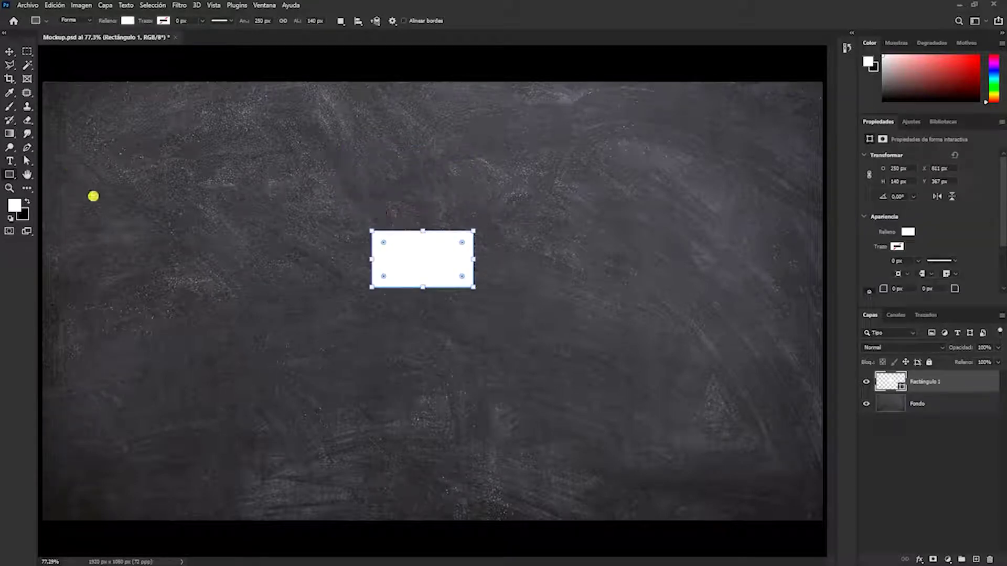
Add a second rectangle sized 620×315 px
{"action": "left_click", "coordinate": [257, 193]}
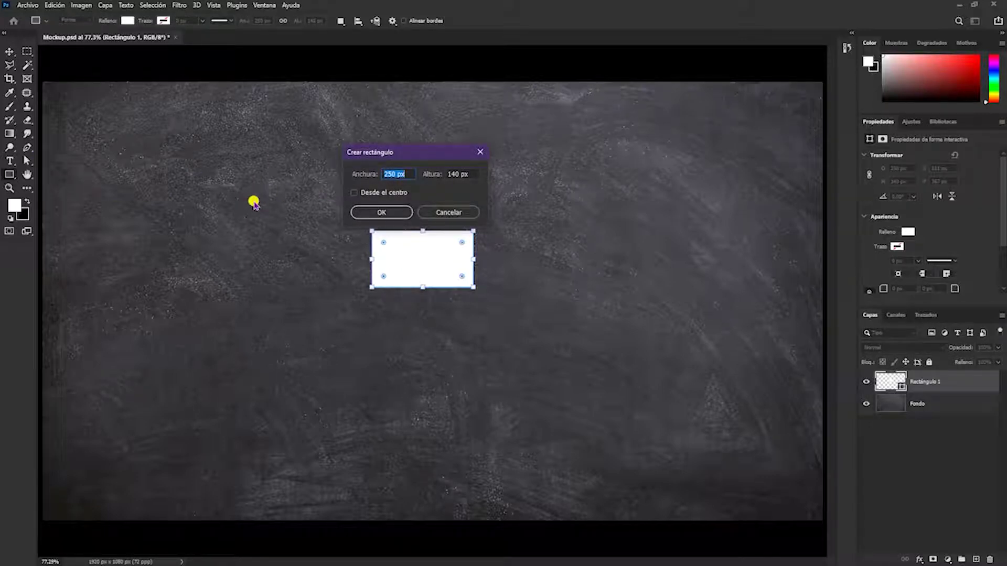
{"action": "type", "text": "620"}
{"action": "key", "text": "Tab"}
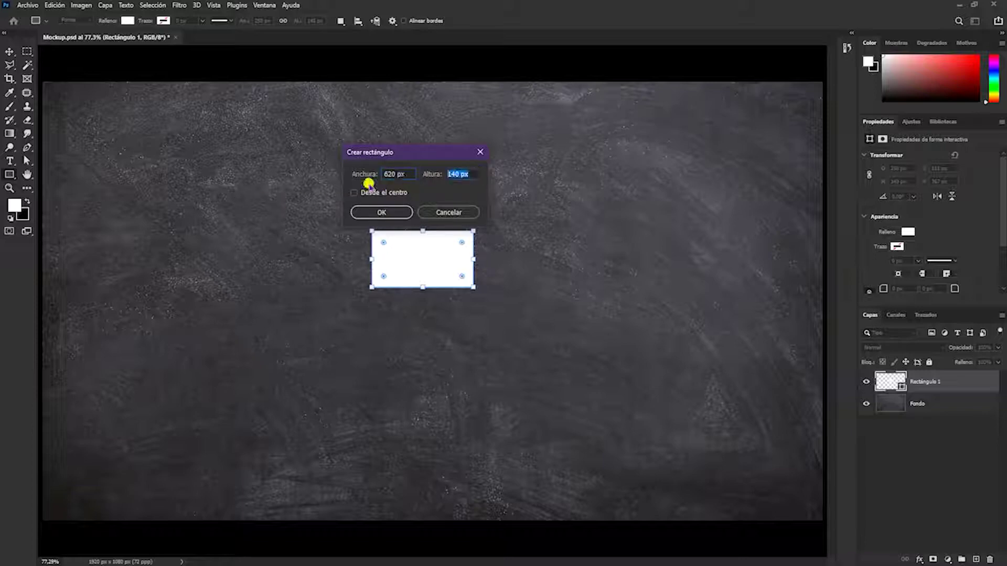
{"action": "type", "text": "315"}
{"action": "left_click", "coordinate": [396, 211]}
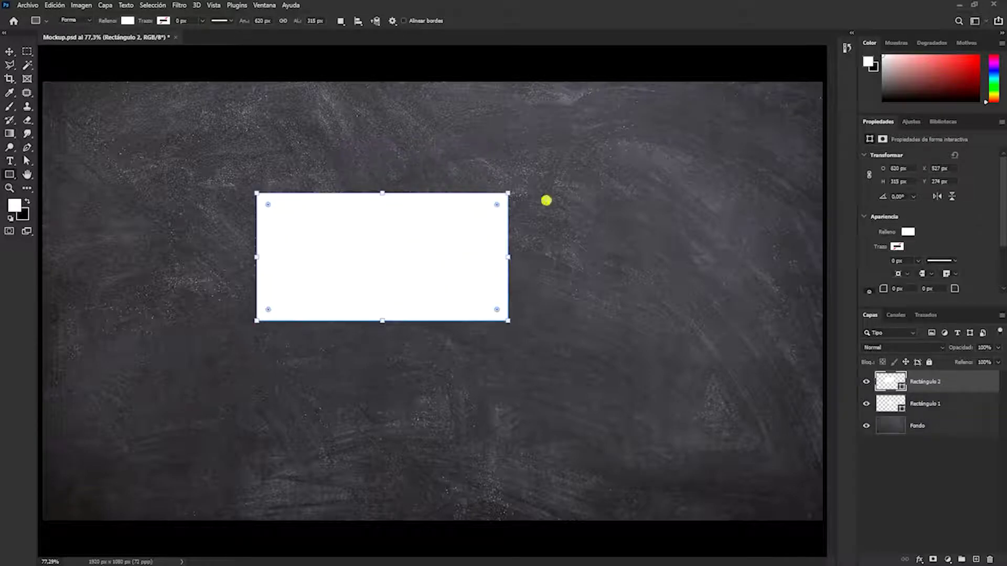
Add a third 620×790 px rectangle and begin renaming its layer
{"action": "left_click", "coordinate": [609, 188]}
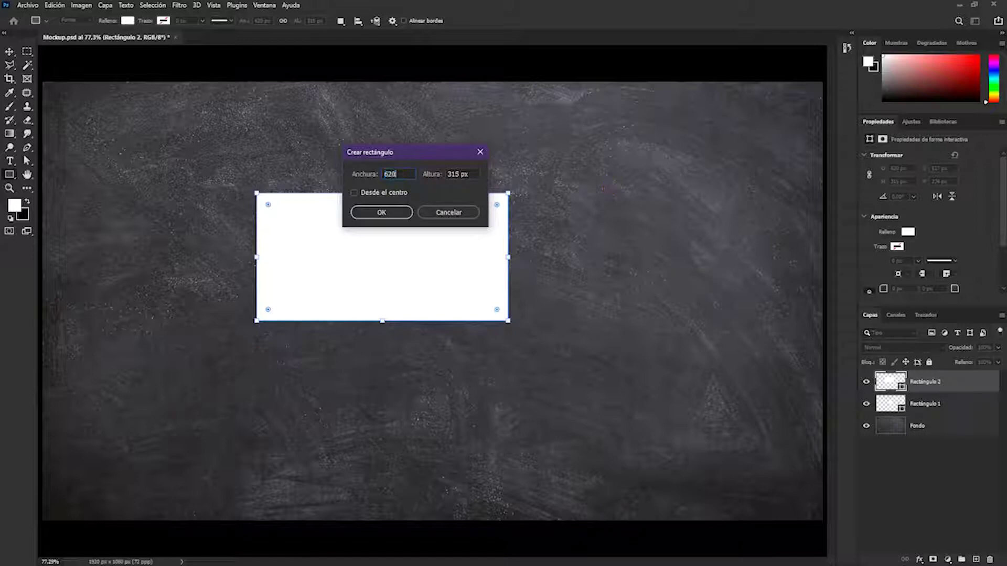
{"action": "left_click", "coordinate": [477, 174]}
{"action": "type", "text": "790"}
{"action": "left_click", "coordinate": [386, 211]}
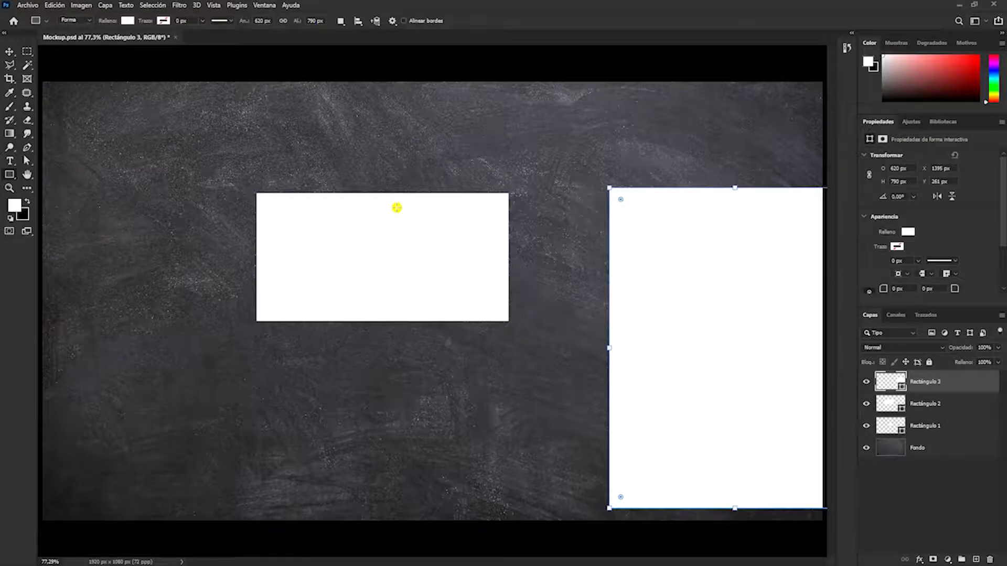
{"action": "double_click", "coordinate": [926, 381]}
{"action": "type", "text": "Hoja"}
Rename the Rectángulo 2 envelope layer to Sobre 1
{"action": "left_click", "coordinate": [866, 405]}
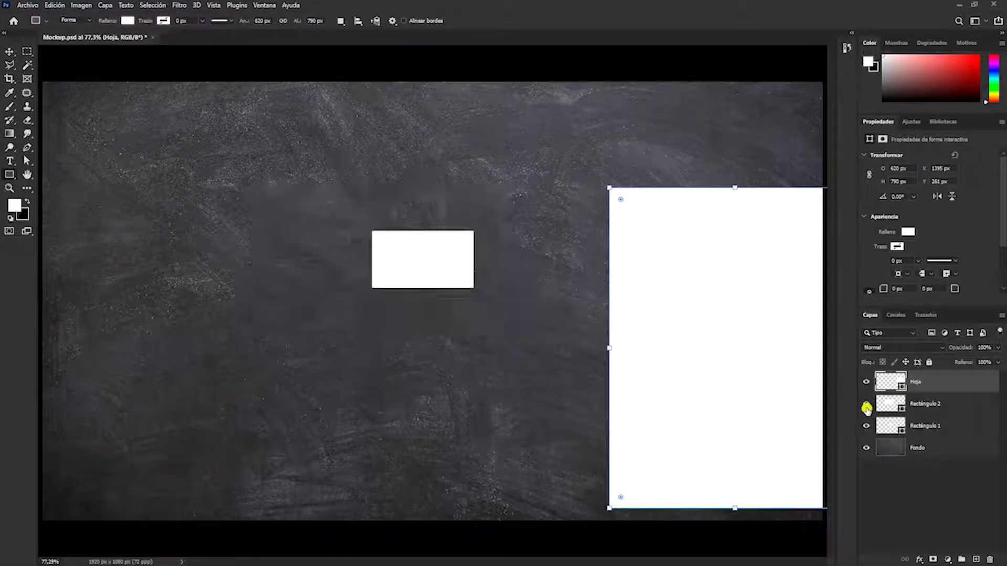
{"action": "double_click", "coordinate": [923, 403]}
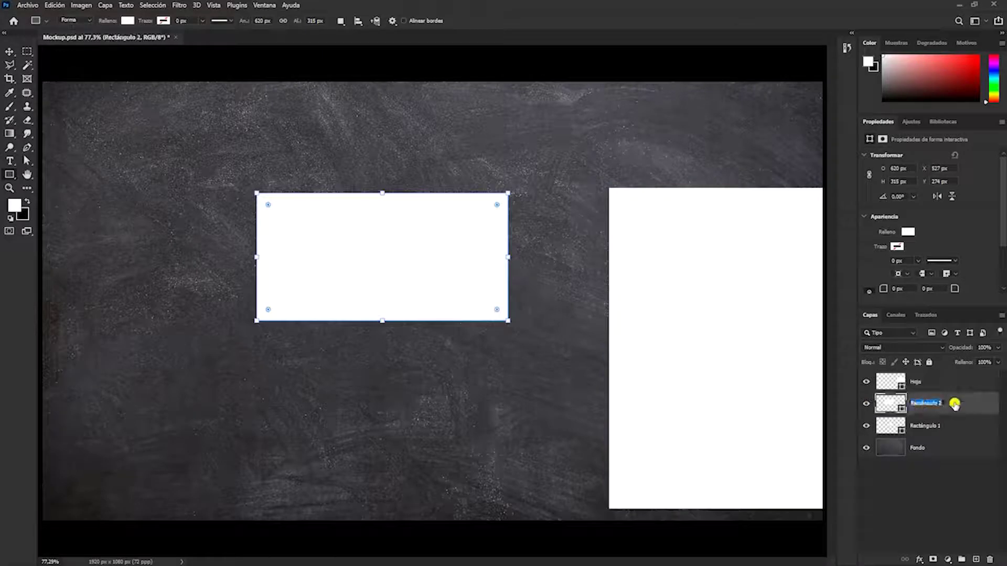
{"action": "type", "text": "Sobre 1"}
{"action": "key", "text": "Return"}
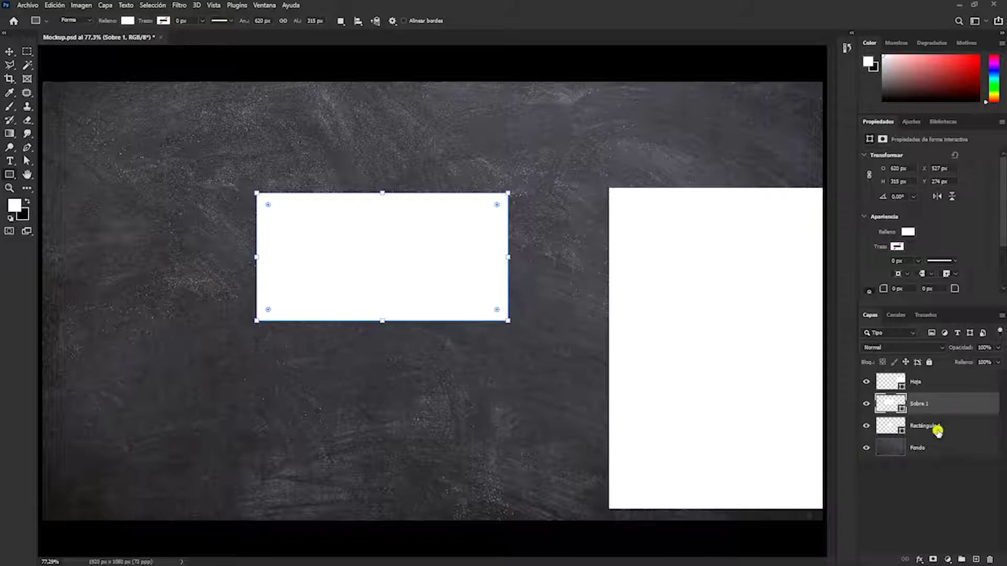
Rename the Rectángulo 1 card layer to Tarjeta 1
{"action": "left_click", "coordinate": [929, 426]}
{"action": "double_click", "coordinate": [927, 426]}
{"action": "type", "text": "Tarjeta"}
{"action": "key", "text": "Return"}
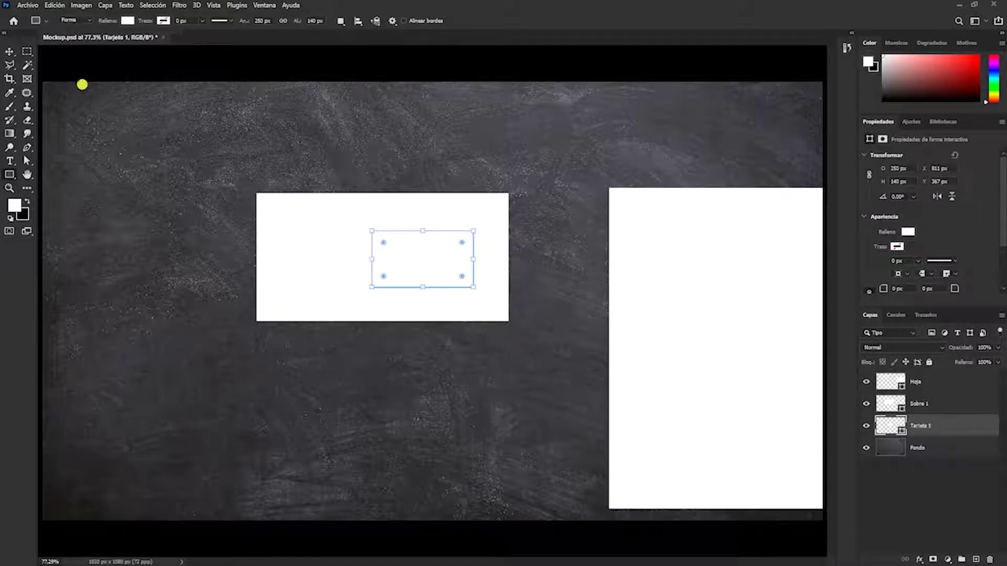
{"action": "left_click", "coordinate": [10, 51]}
Place the Hoja sheet at upper left with the Sobre 1 envelope to its right
{"action": "left_click_drag", "start_coordinate": [446, 283], "coordinate": [315, 400]}
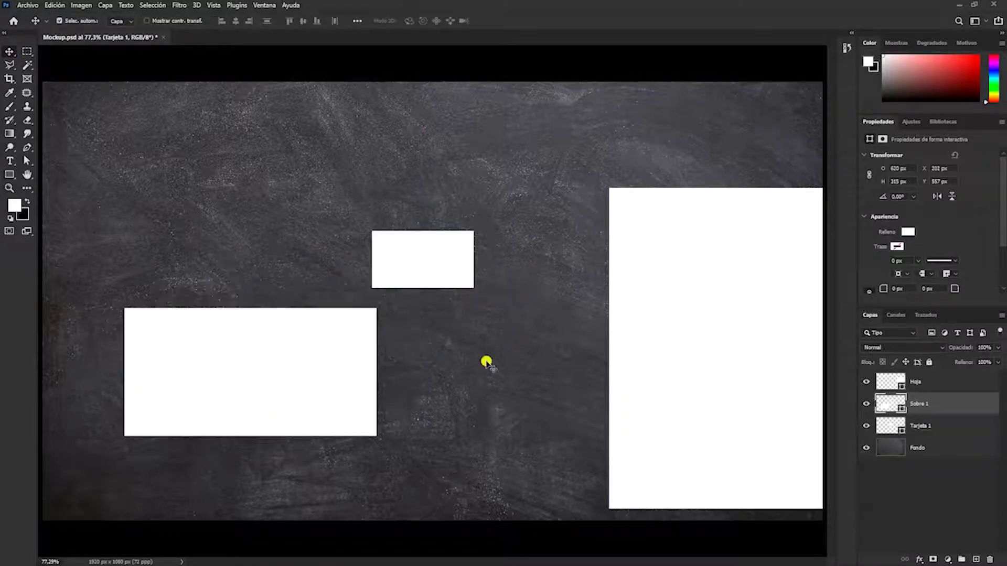
{"action": "mouse_move", "coordinate": [733, 333]}
{"action": "left_mouse_down"}
{"action": "mouse_move", "coordinate": [535, 254]}
{"action": "mouse_move", "coordinate": [352, 223]}
{"action": "left_mouse_up"}
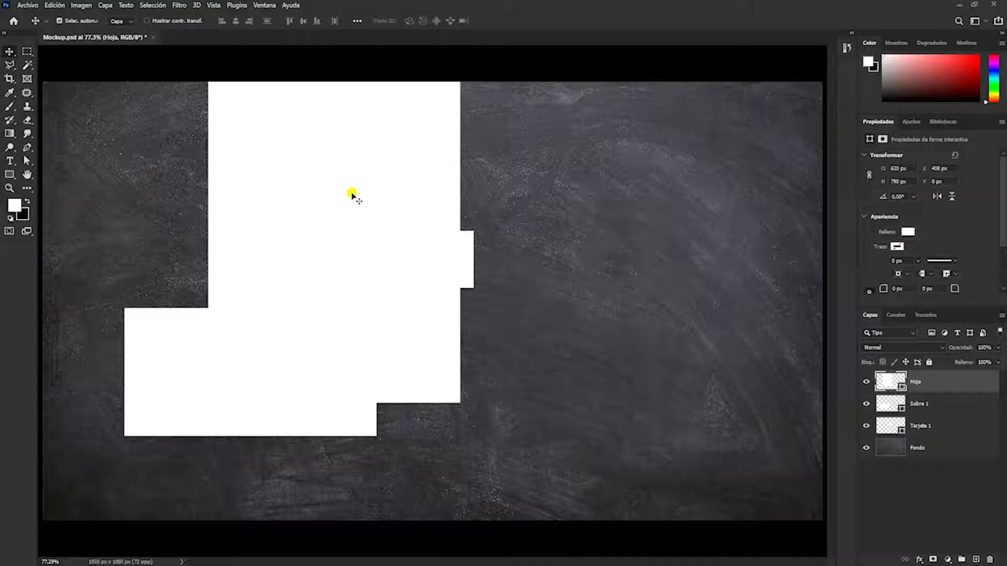
{"action": "mouse_move", "coordinate": [263, 175]}
{"action": "left_mouse_down"}
{"action": "mouse_move", "coordinate": [370, 200]}
{"action": "mouse_move", "coordinate": [281, 192]}
{"action": "left_mouse_up"}
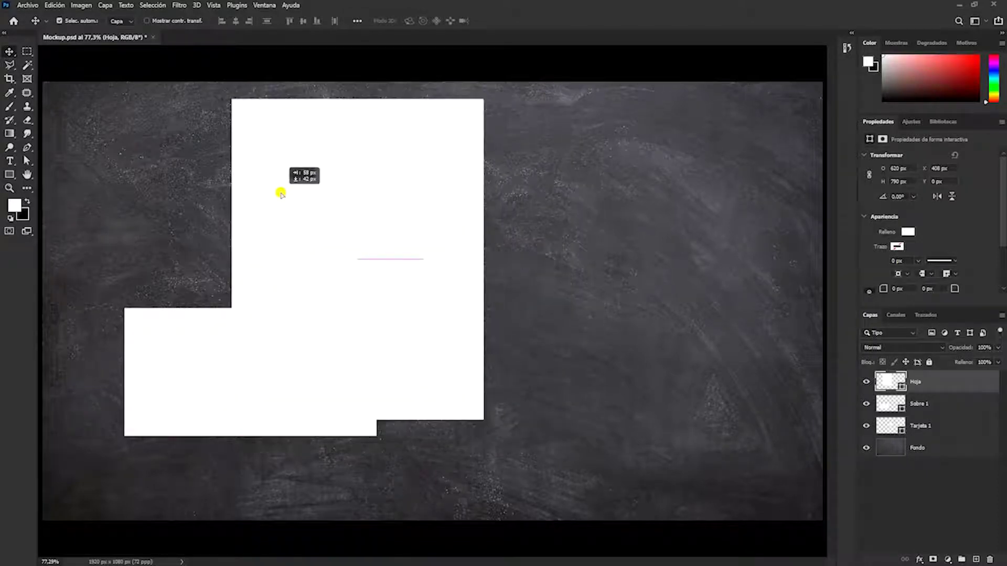
{"action": "mouse_move", "coordinate": [227, 371]}
{"action": "left_mouse_down"}
{"action": "mouse_move", "coordinate": [612, 266]}
{"action": "mouse_move", "coordinate": [546, 214]}
{"action": "left_mouse_up"}
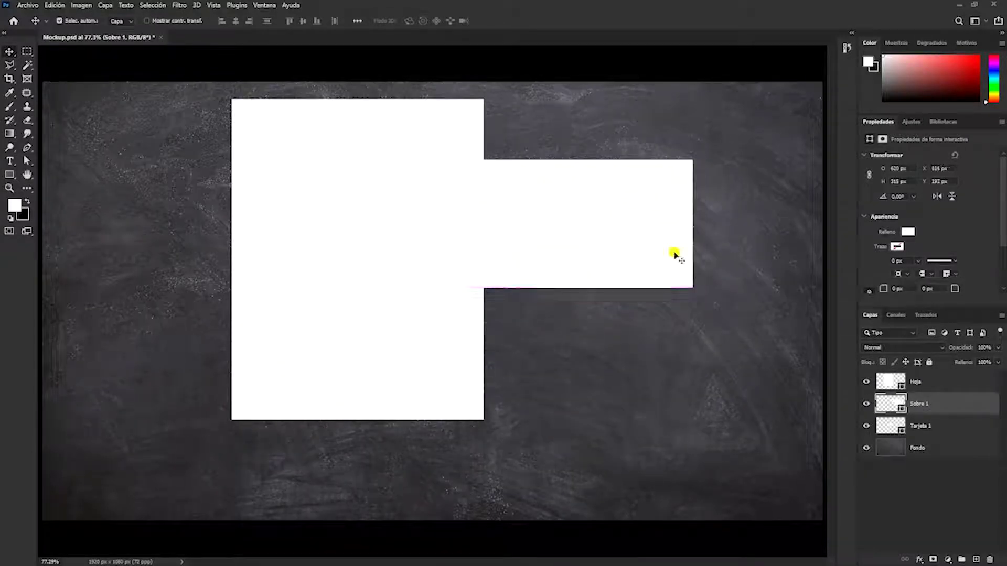
Move the Tarjeta 1 business card below the letterhead sheet
{"action": "left_click", "coordinate": [932, 428]}
{"action": "left_click", "coordinate": [866, 381]}
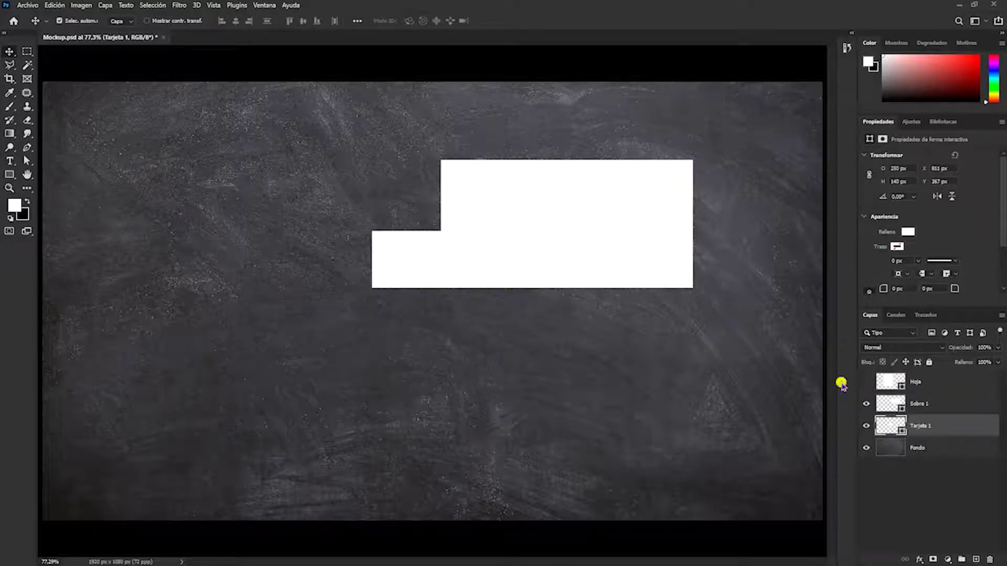
{"action": "mouse_move", "coordinate": [409, 270]}
{"action": "left_mouse_down"}
{"action": "mouse_move", "coordinate": [375, 488]}
{"action": "mouse_move", "coordinate": [294, 479]}
{"action": "left_mouse_up"}
{"action": "left_click", "coordinate": [866, 381]}
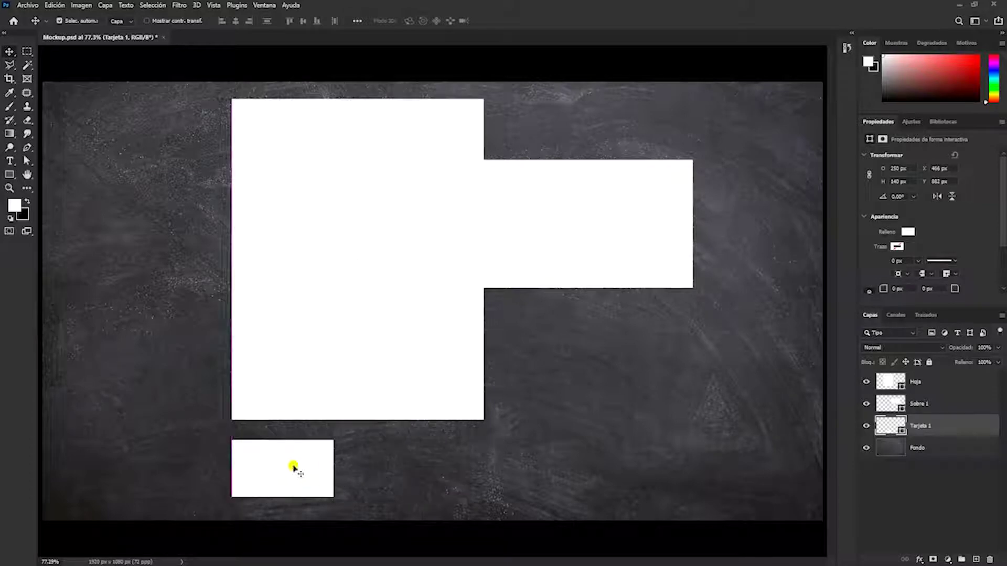
Duplicate the card to the right, aligned with the sheet's right edge
{"action": "left_click_drag", "start_coordinate": [308, 471], "coordinate": [470, 473]}
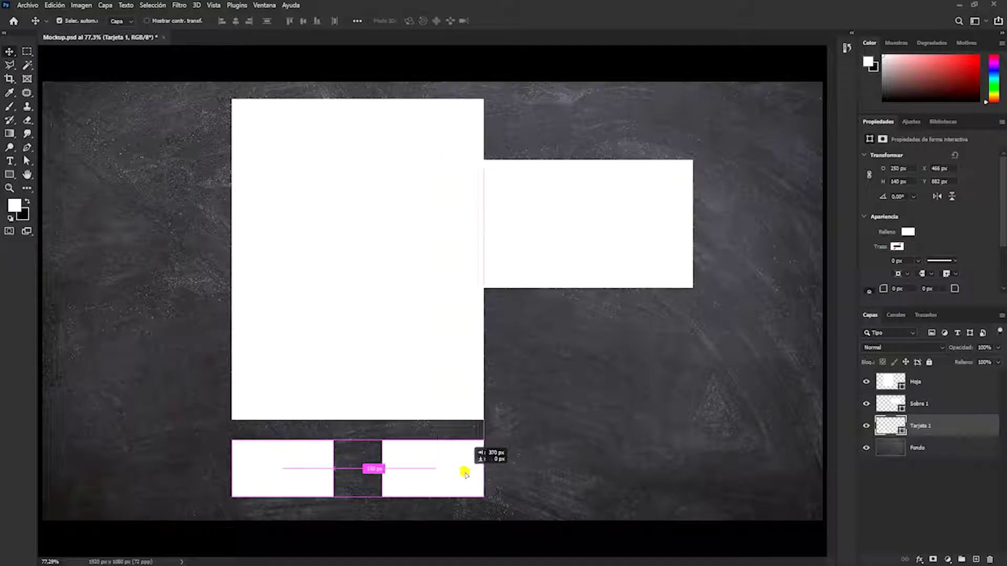
{"action": "left_click_drag", "start_coordinate": [469, 472], "coordinate": [463, 473]}
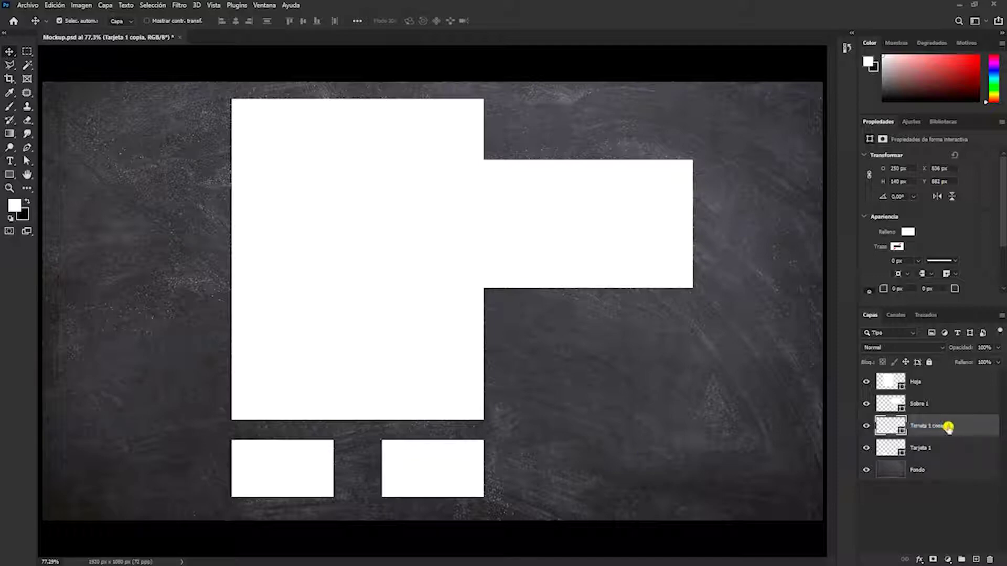
{"action": "double_click", "coordinate": [942, 426]}
Name the card copy Tarjeta 2 and nudge Sobre 1 slightly right
{"action": "type", "text": "2"}
{"action": "key", "text": "Return"}
{"action": "left_click", "coordinate": [603, 230]}
{"action": "left_click_drag", "start_coordinate": [659, 232], "coordinate": [672, 231]}
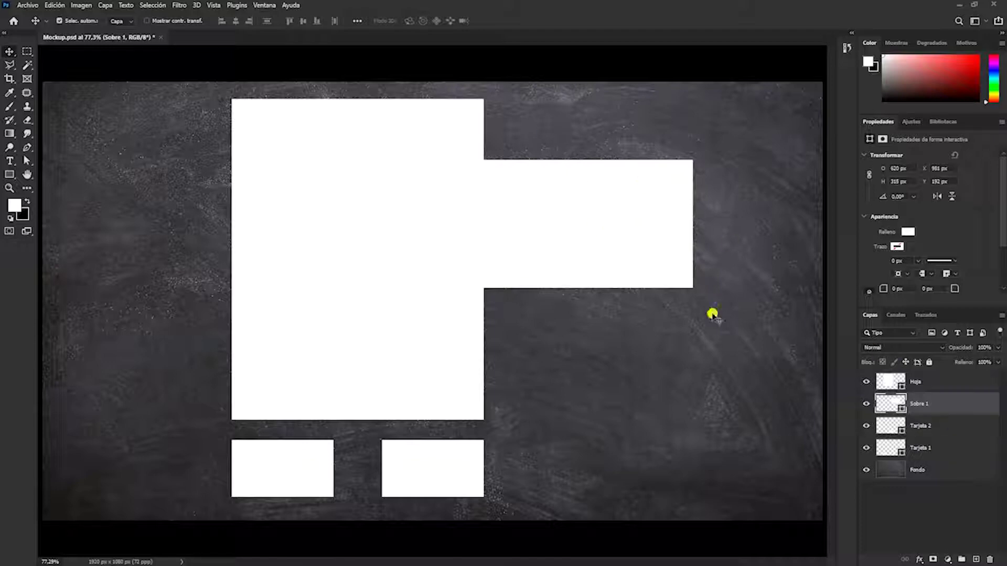
Duplicate the envelope below the first one and name the copy Sobre 2
{"action": "mouse_move", "coordinate": [557, 262]}
{"action": "left_mouse_down"}
{"action": "mouse_move", "coordinate": [606, 353]}
{"action": "mouse_move", "coordinate": [574, 252]}
{"action": "mouse_move", "coordinate": [635, 399]}
{"action": "left_mouse_up"}
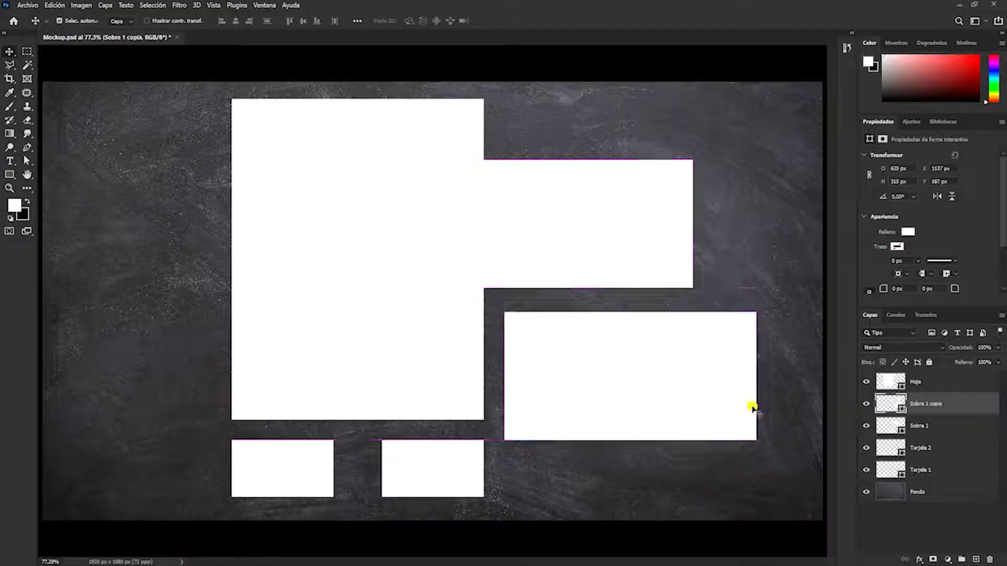
{"action": "double_click", "coordinate": [936, 404]}
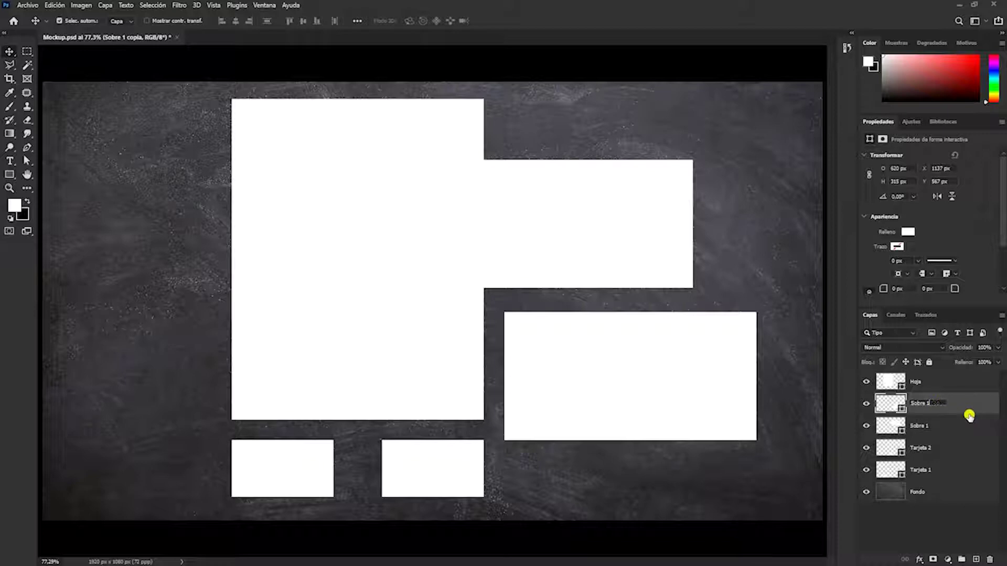
{"action": "type", "text": "2"}
{"action": "key", "text": "Return"}
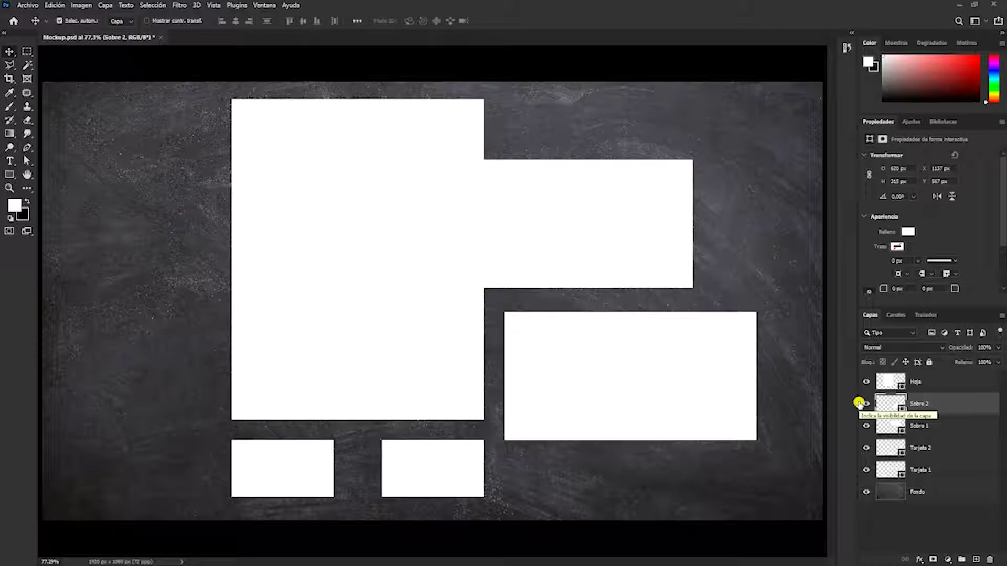
{"action": "left_click", "coordinate": [329, 230]}
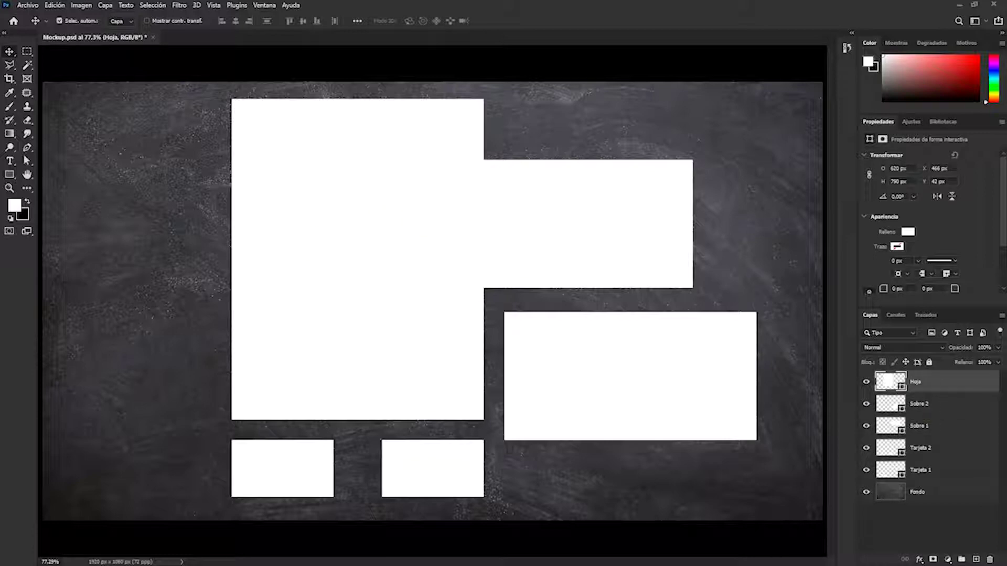
{"action": "double_click", "coordinate": [947, 384]}
Enable Sombra paralela on Hoja with 3 px distance and 3 px size
{"action": "left_click_drag", "start_coordinate": [336, 79], "coordinate": [531, 111]}
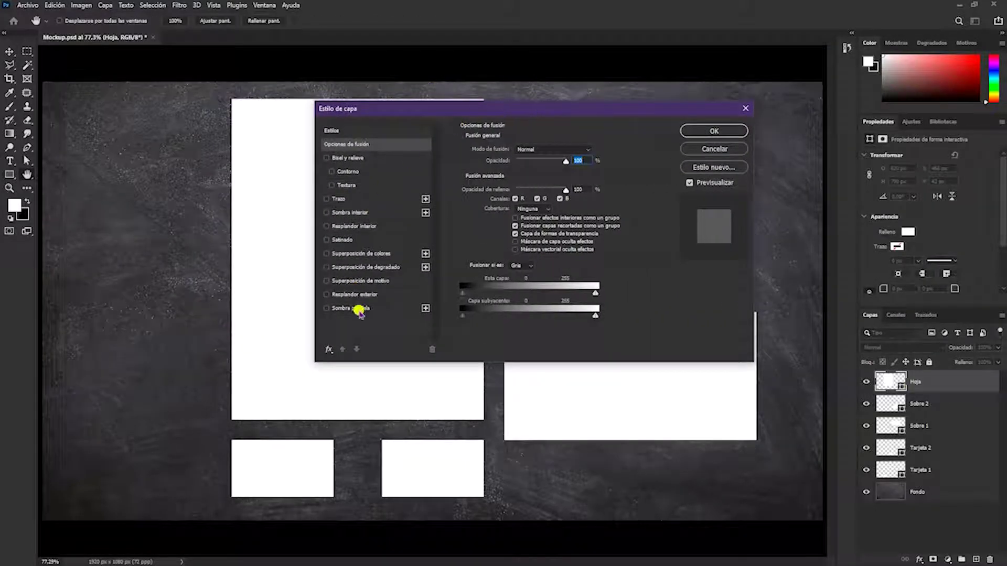
{"action": "left_click", "coordinate": [338, 309]}
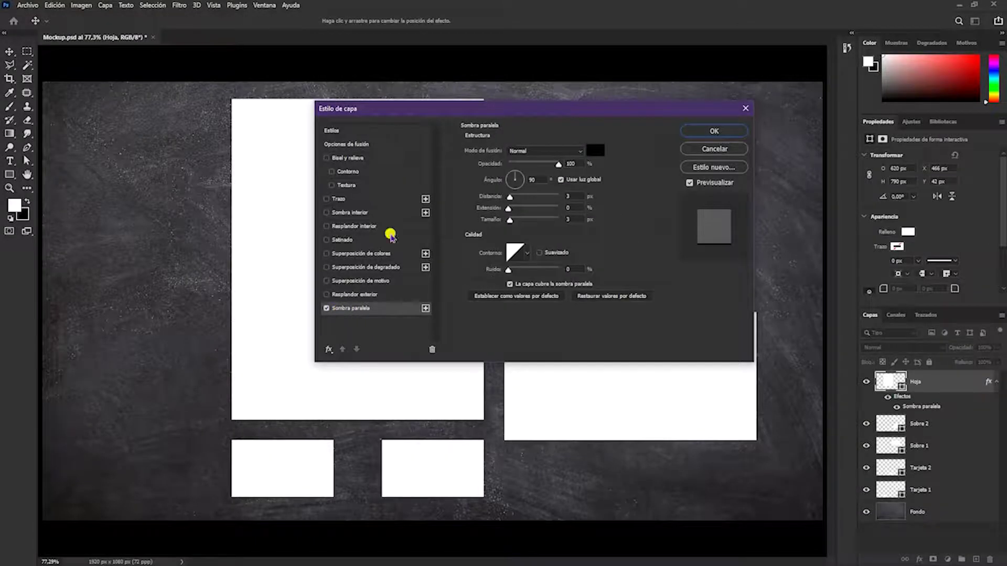
{"action": "left_click_drag", "start_coordinate": [393, 114], "coordinate": [498, 120]}
{"action": "mouse_move", "coordinate": [618, 202]}
{"action": "left_mouse_down"}
{"action": "mouse_move", "coordinate": [632, 204]}
{"action": "mouse_move", "coordinate": [620, 204]}
{"action": "left_mouse_up"}
{"action": "left_click", "coordinate": [678, 201]}
{"action": "type", "text": "3"}
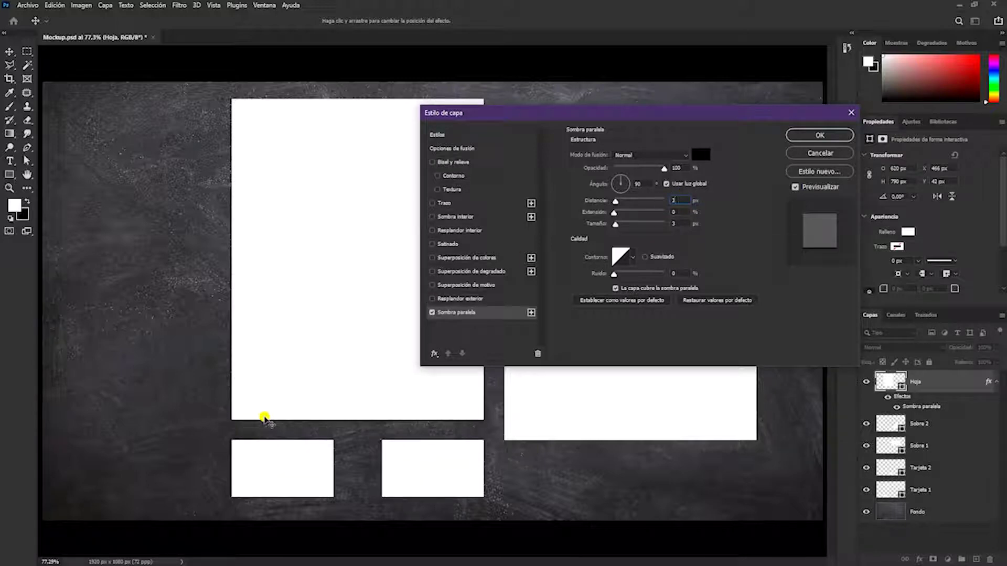
{"action": "left_click", "coordinate": [678, 223]}
Set the shadow to Normal mode, black, 100% opacity and apply it
{"action": "left_click", "coordinate": [632, 155]}
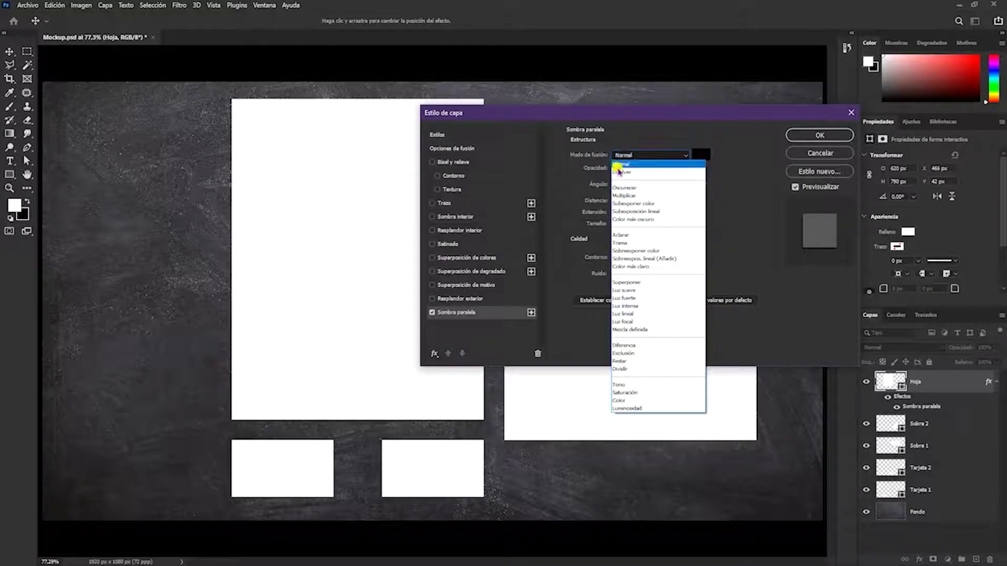
{"action": "left_click", "coordinate": [629, 165]}
{"action": "left_click", "coordinate": [705, 157]}
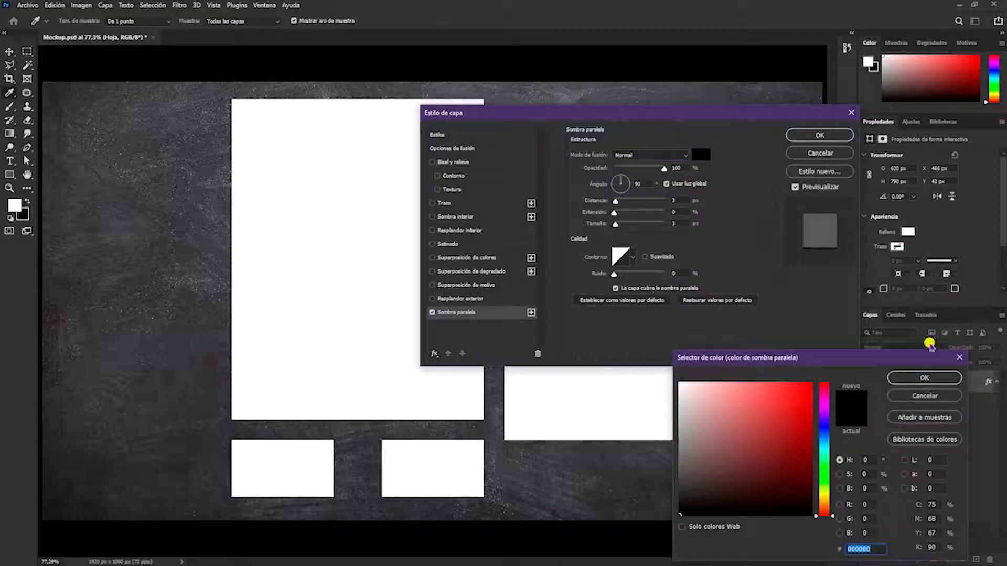
{"action": "left_click", "coordinate": [938, 378]}
{"action": "double_click", "coordinate": [676, 168]}
{"action": "left_click", "coordinate": [827, 135]}
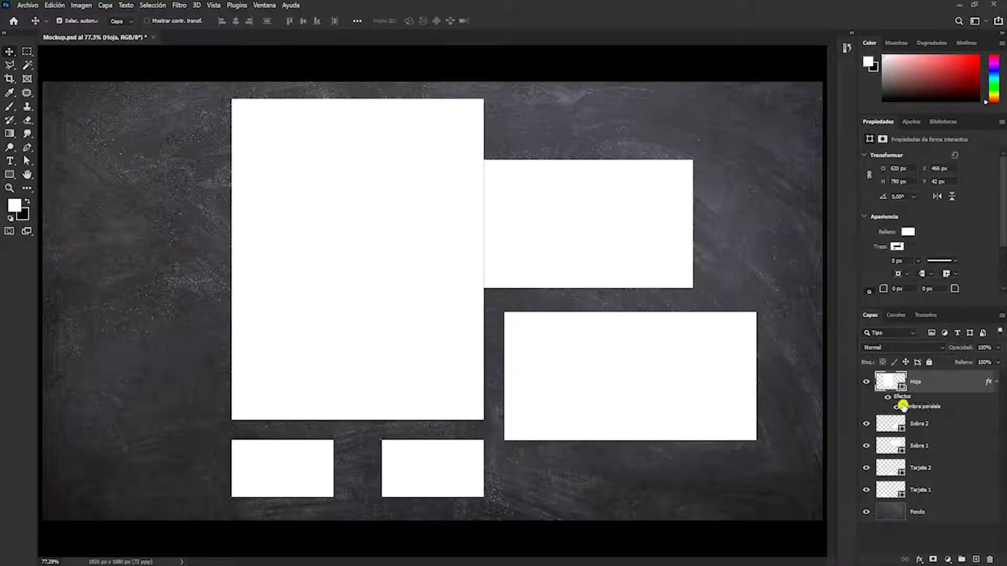
Copy Hoja's layer style and paste it onto Sobre 2
{"action": "right_click", "coordinate": [922, 407]}
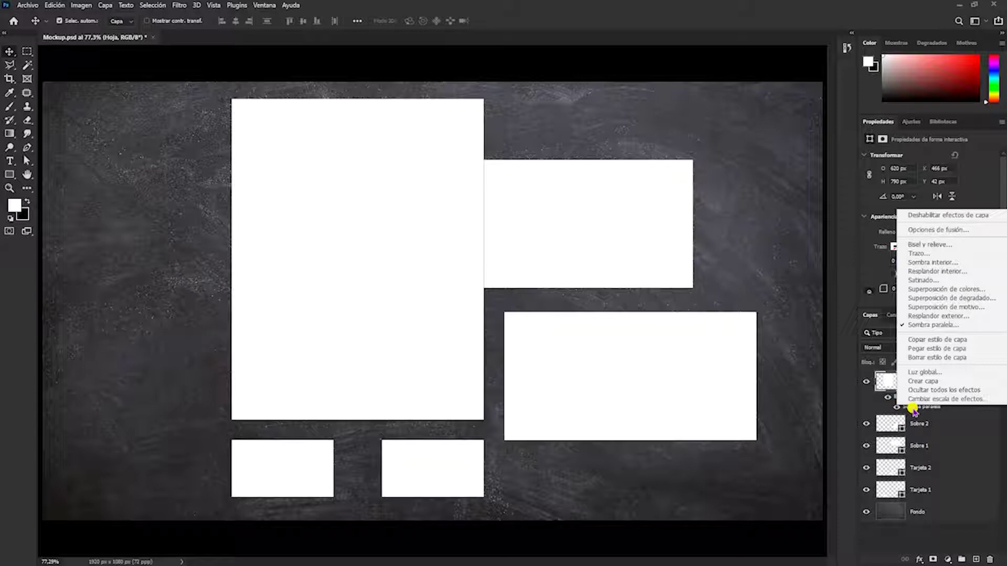
{"action": "left_click", "coordinate": [918, 340]}
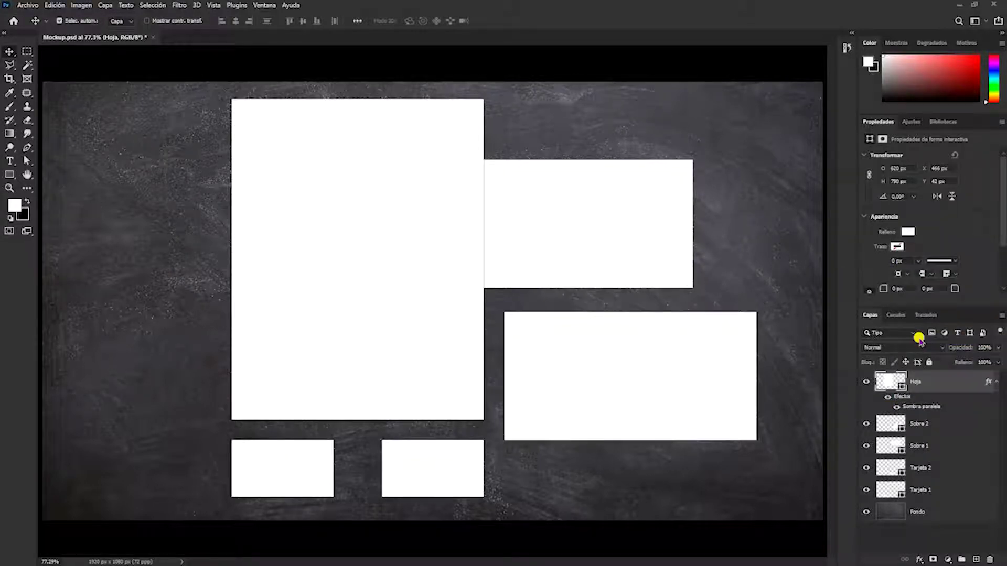
{"action": "left_click", "coordinate": [918, 423]}
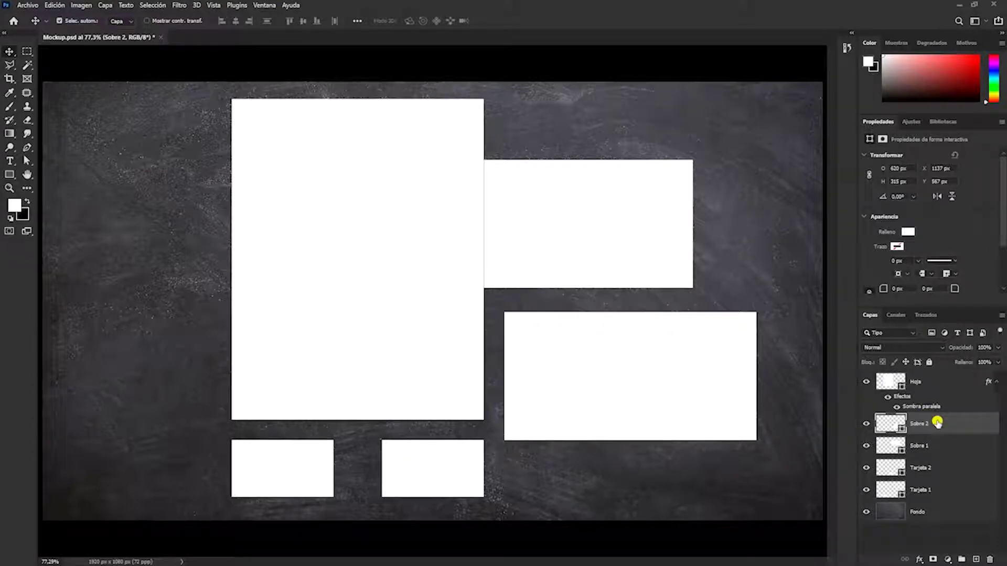
{"action": "right_click", "coordinate": [938, 423]}
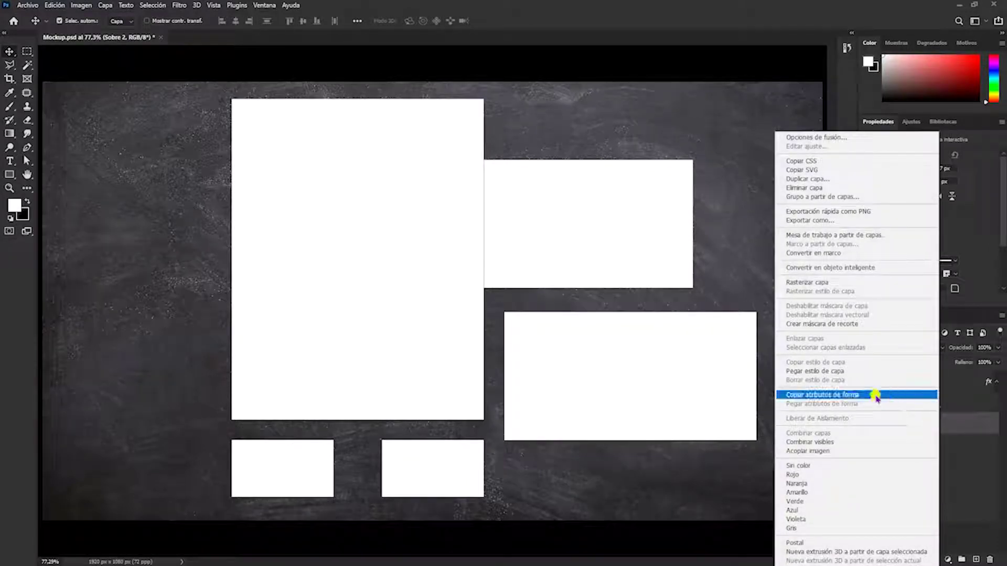
{"action": "left_click", "coordinate": [790, 371]}
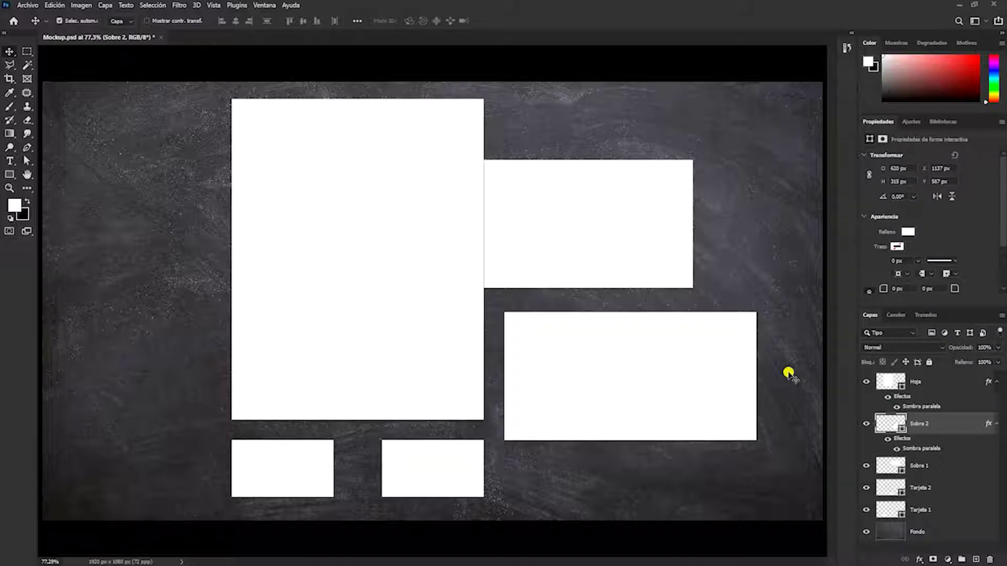
Paste the same drop shadow style onto Sobre 1 and Tarjeta 2
{"action": "left_click", "coordinate": [937, 469]}
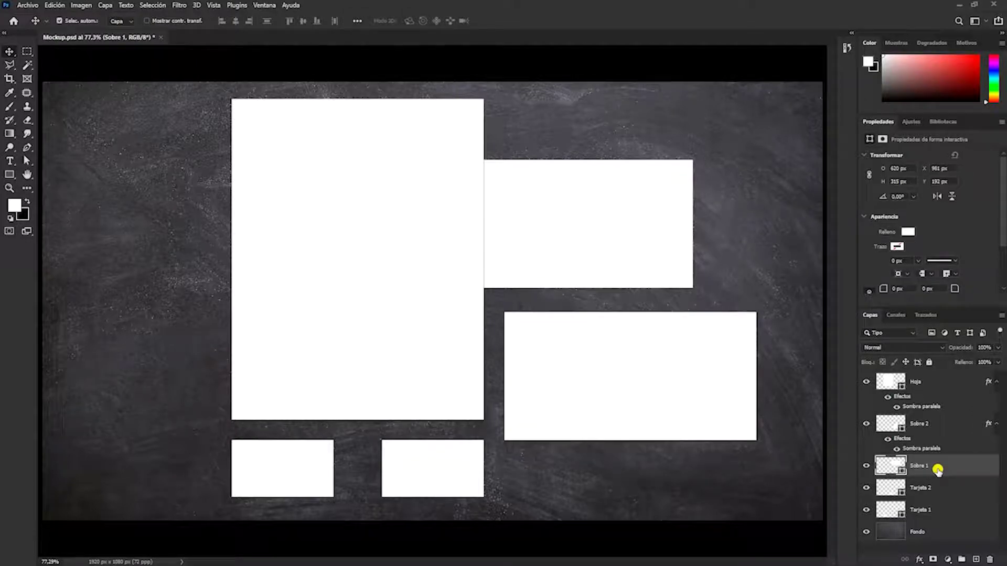
{"action": "right_click", "coordinate": [937, 469]}
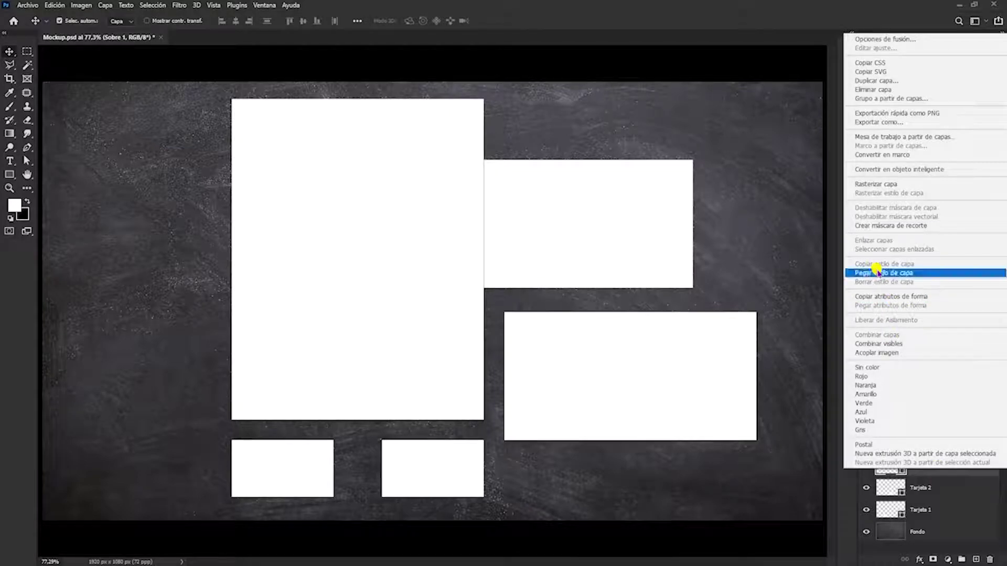
{"action": "left_click", "coordinate": [879, 274]}
{"action": "scroll", "coordinate": [939, 480], "scroll_direction": "down", "scroll_amount": 1}
{"action": "left_click", "coordinate": [929, 497]}
{"action": "right_click", "coordinate": [931, 497]}
{"action": "left_click", "coordinate": [894, 321]}
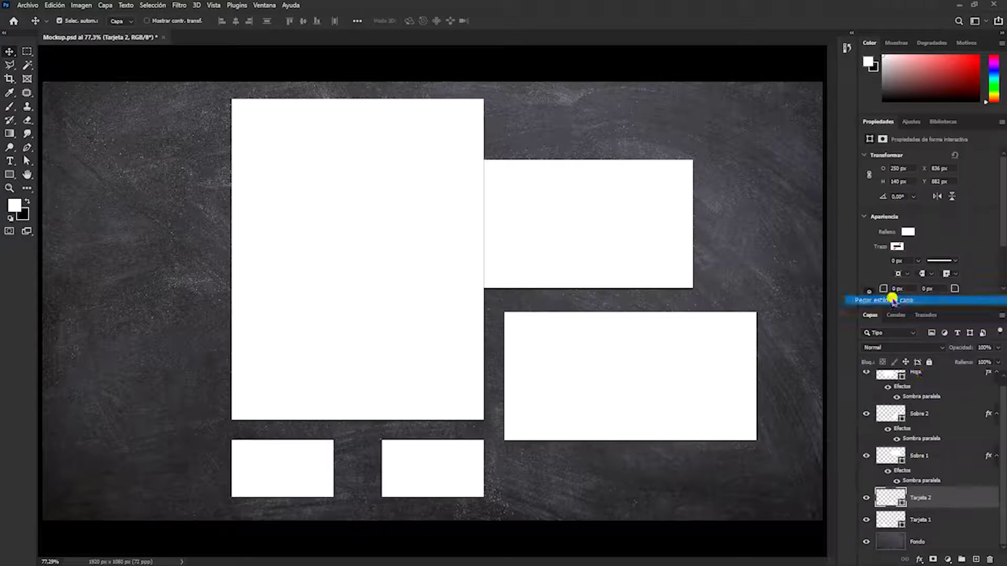
{"action": "scroll", "coordinate": [483, 267], "scroll_direction": "down", "scroll_amount": 1}
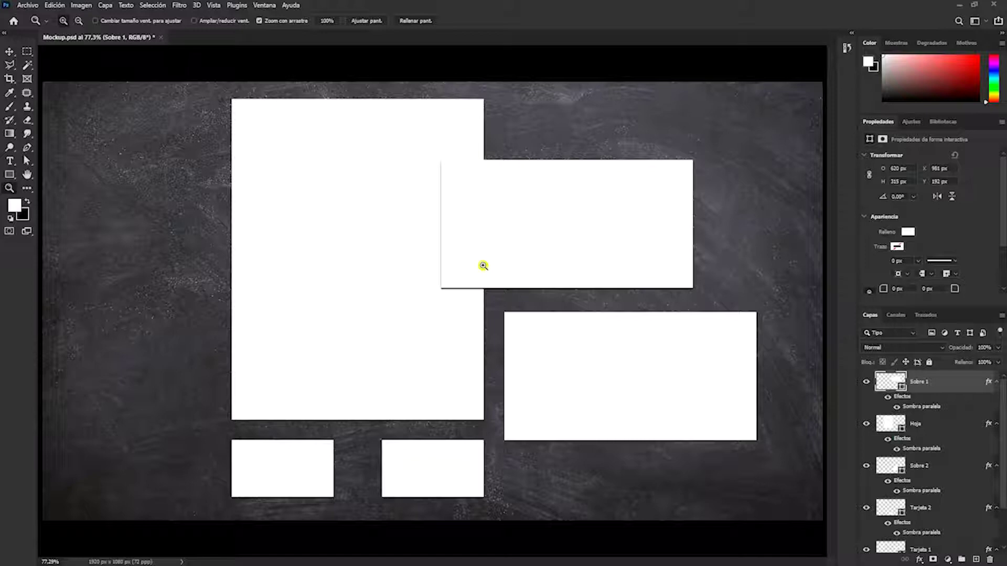
Open Lapices y libreta.jpg from the IMG folder
{"action": "key", "text": "ctrl+o"}
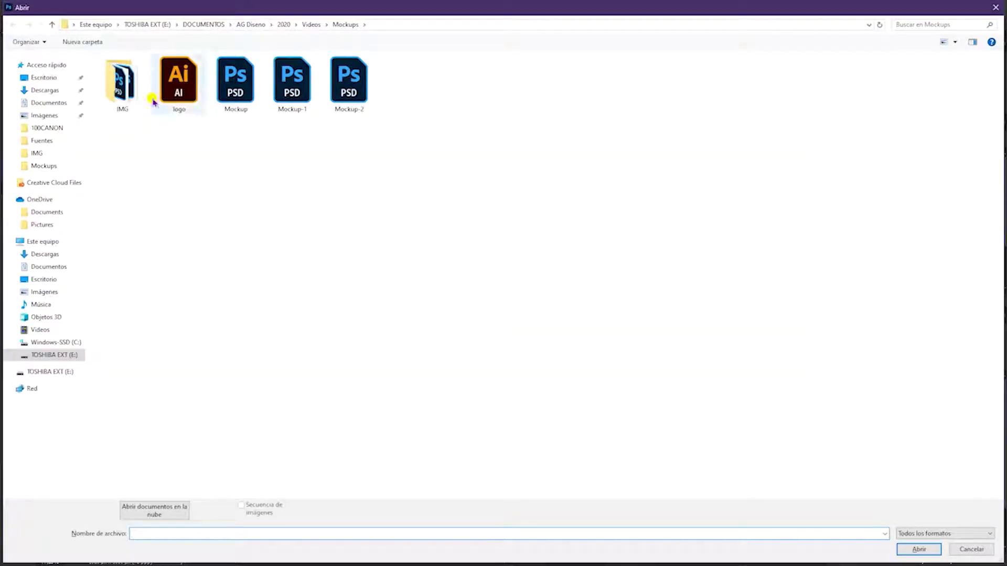
{"action": "double_click", "coordinate": [126, 83]}
{"action": "left_click", "coordinate": [231, 101]}
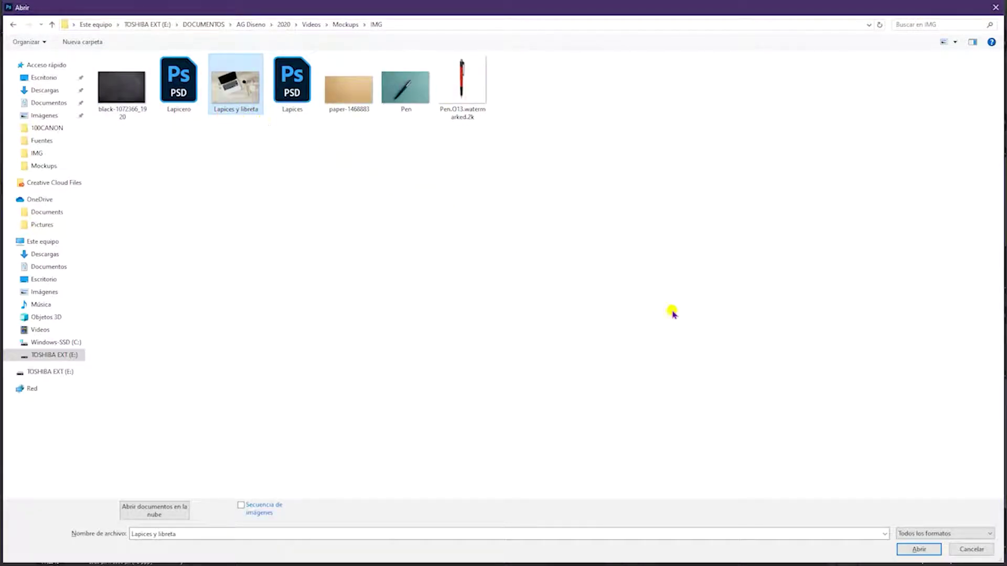
{"action": "left_click", "coordinate": [918, 549]}
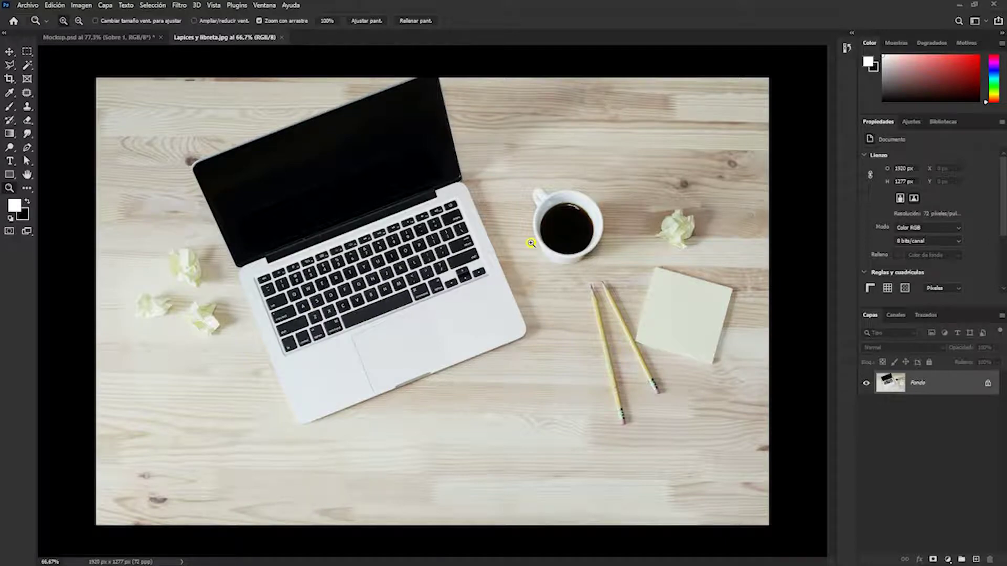
Open Lapices.psd and drag the isolated pencils toward the Mockup document
{"action": "key", "text": "ctrl+o"}
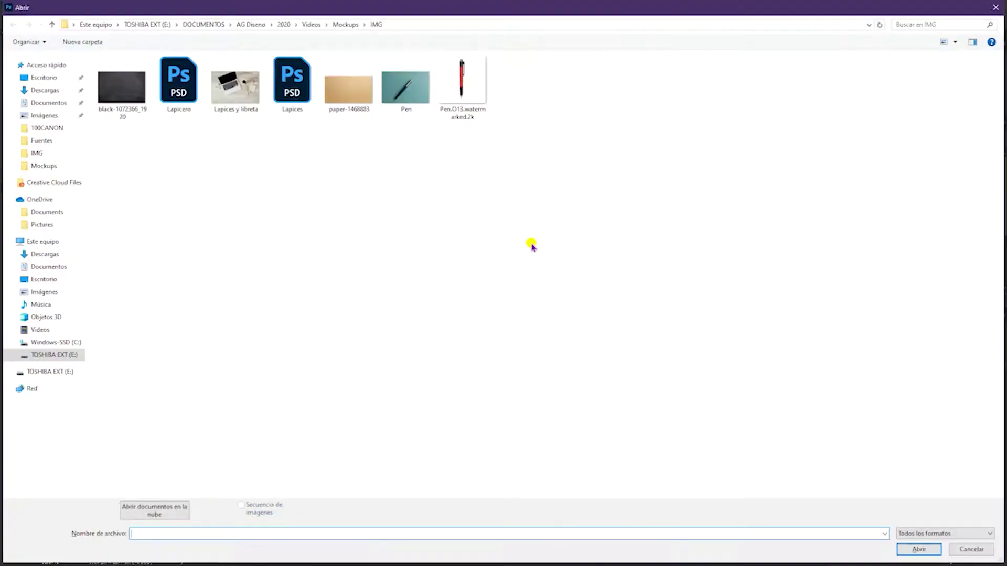
{"action": "double_click", "coordinate": [231, 89]}
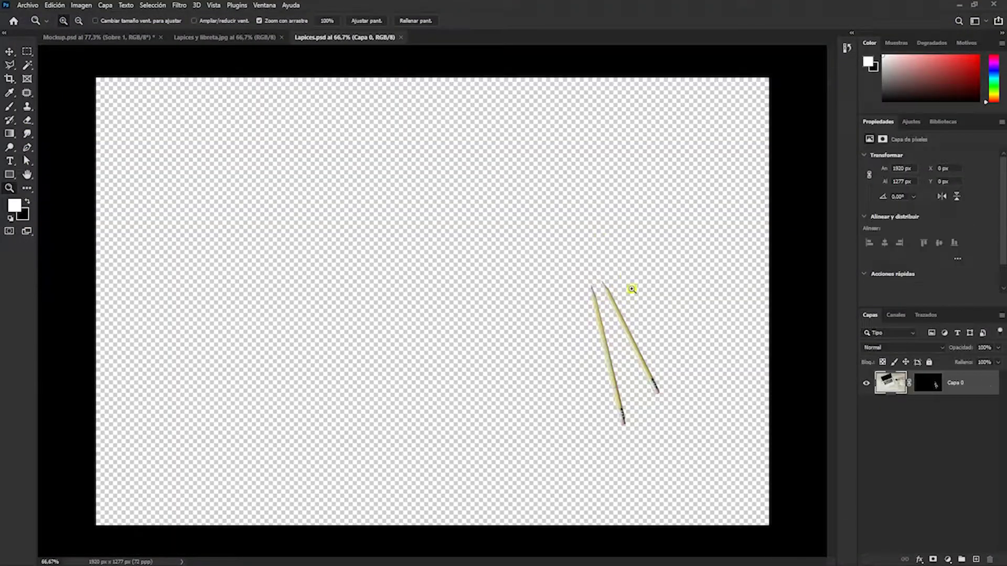
{"action": "mouse_move", "coordinate": [631, 288]}
{"action": "left_mouse_down"}
{"action": "mouse_move", "coordinate": [635, 318]}
{"action": "mouse_move", "coordinate": [465, 234]}
{"action": "left_mouse_up"}
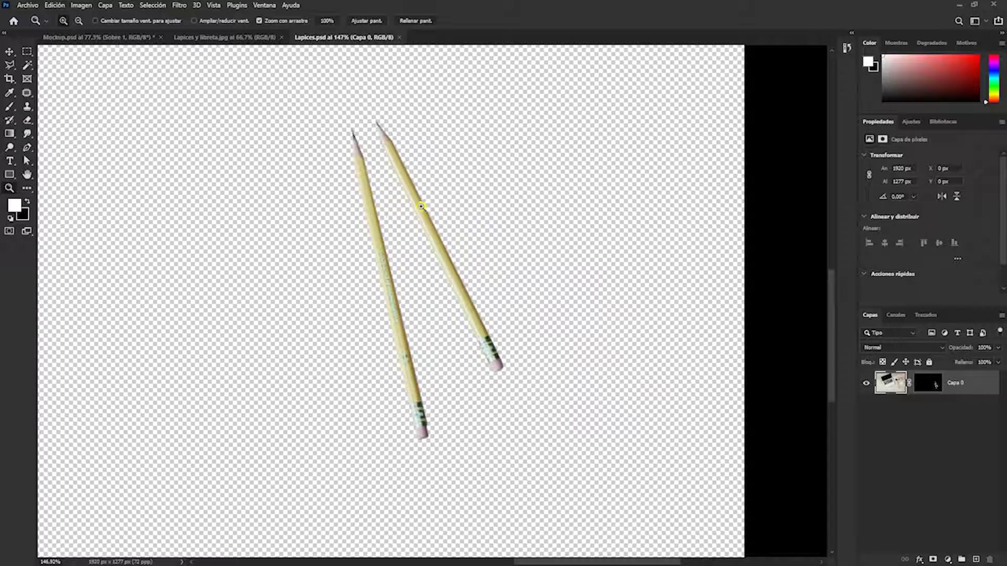
{"action": "key", "text": "v"}
{"action": "mouse_move", "coordinate": [370, 210]}
{"action": "left_mouse_down"}
{"action": "mouse_move", "coordinate": [157, 84]}
{"action": "mouse_move", "coordinate": [223, 176]}
{"action": "left_mouse_up"}
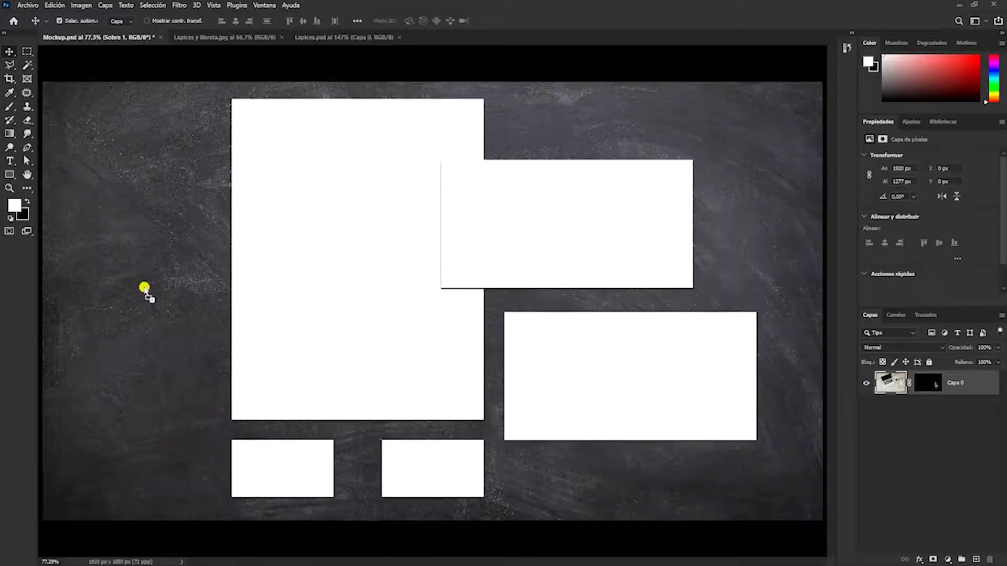
Drop the pencils into Mockup.psd, enlarge them, and place them left of the letterhead
{"action": "left_click_drag", "start_coordinate": [222, 175], "coordinate": [138, 291]}
{"action": "left_click", "coordinate": [561, 227]}
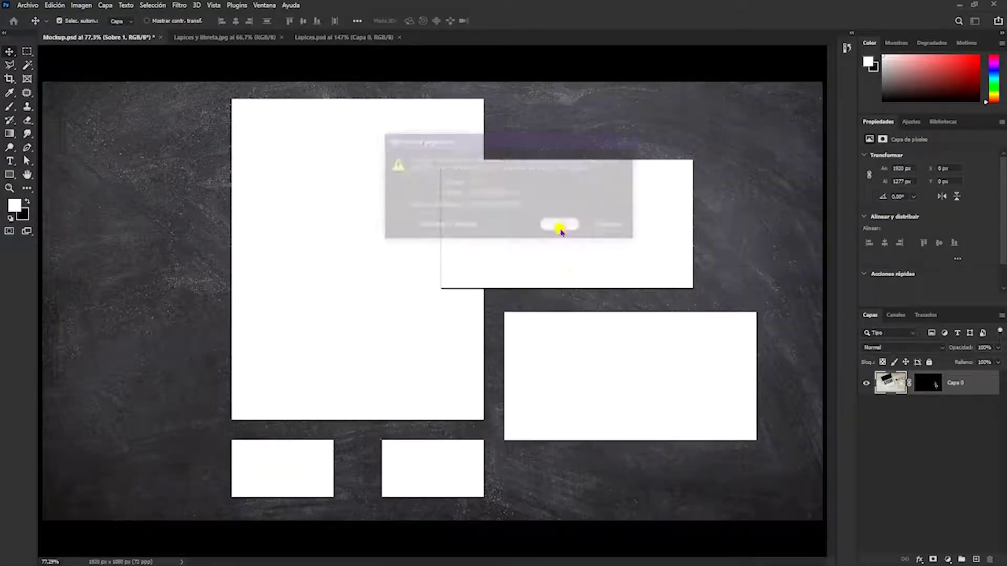
{"action": "left_click_drag", "start_coordinate": [376, 343], "coordinate": [168, 276]}
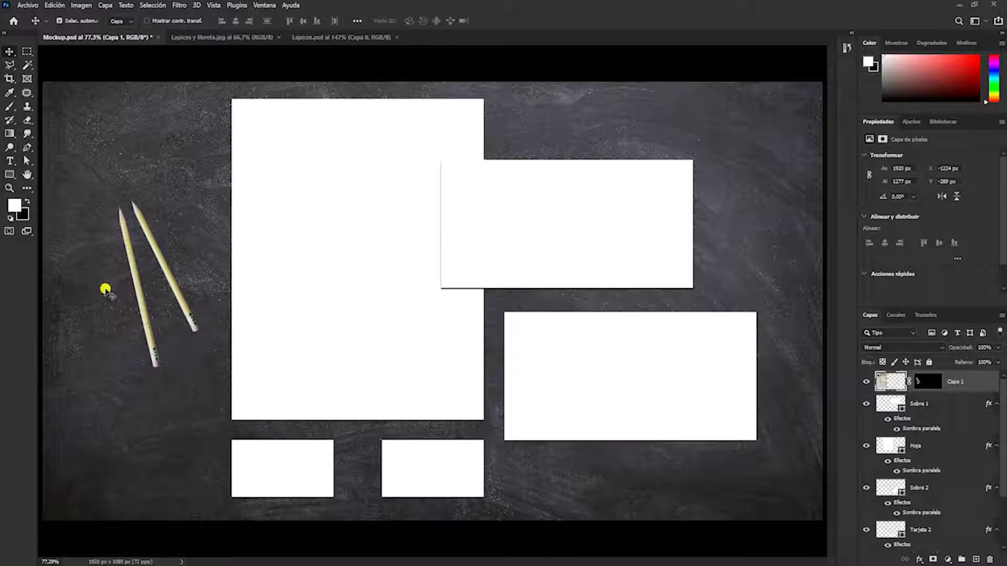
{"action": "left_click_drag", "start_coordinate": [193, 324], "coordinate": [193, 317]}
{"action": "key", "text": "ctrl+t"}
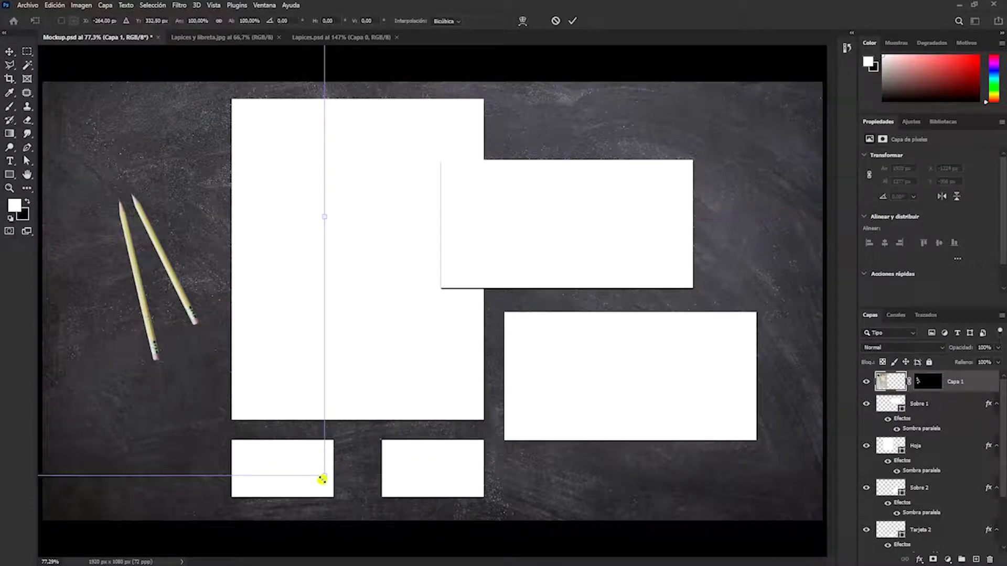
{"action": "left_click_drag", "start_coordinate": [325, 476], "coordinate": [431, 546]}
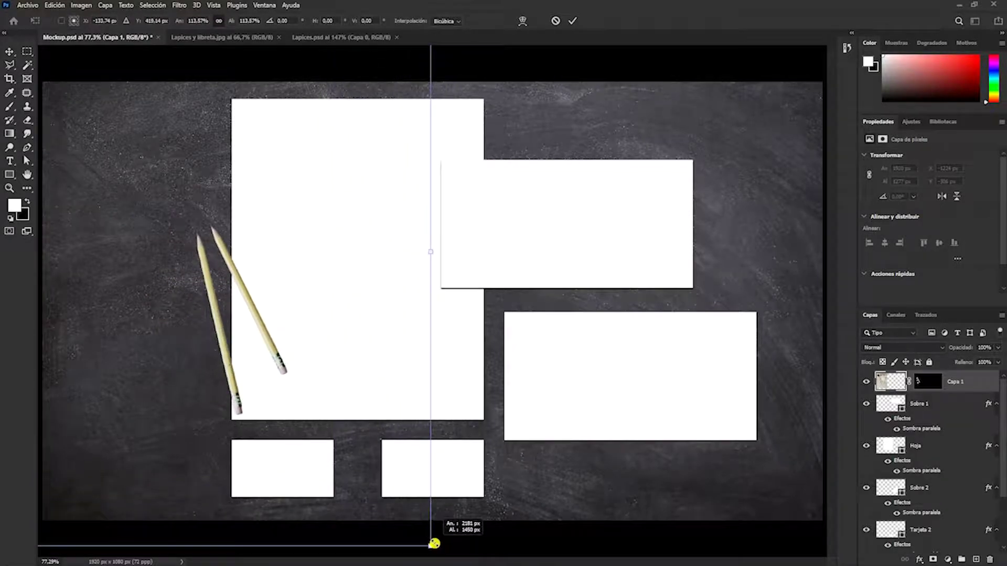
{"action": "left_click_drag", "start_coordinate": [271, 347], "coordinate": [185, 303]}
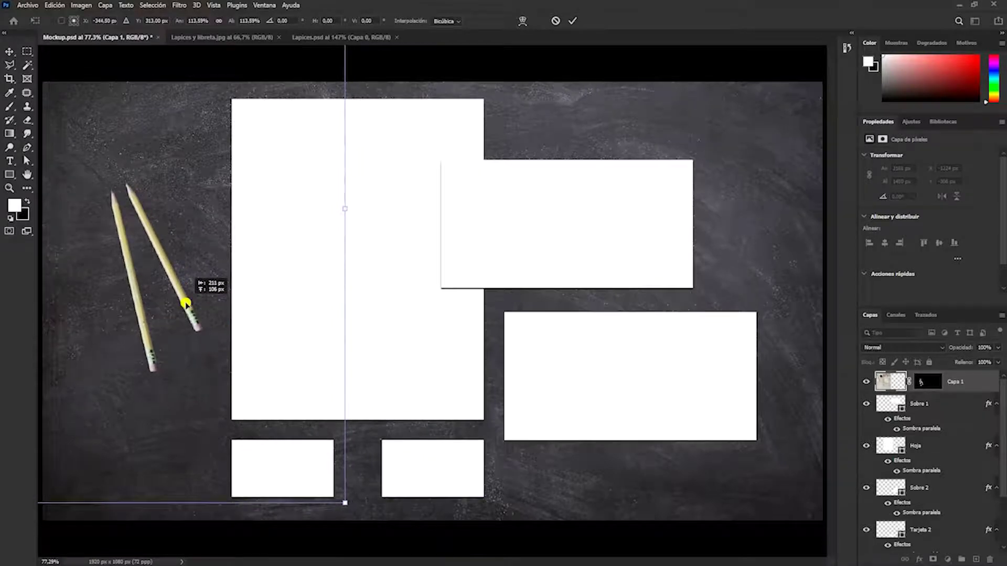
{"action": "key", "text": "Return"}
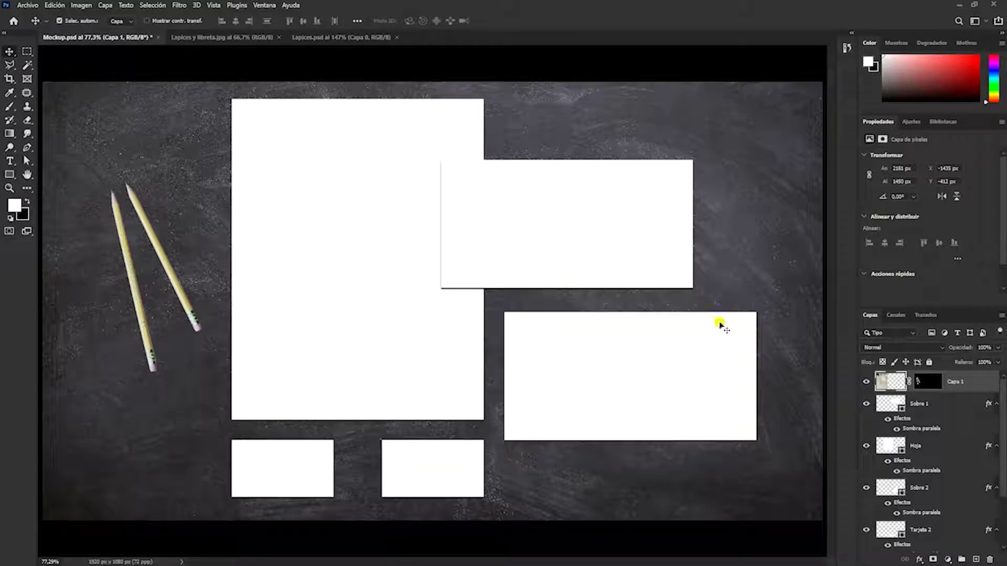
Rename the pencil layer Lapices
{"action": "double_click", "coordinate": [955, 381]}
{"action": "type", "text": "Lapices"}
{"action": "key", "text": "Return"}
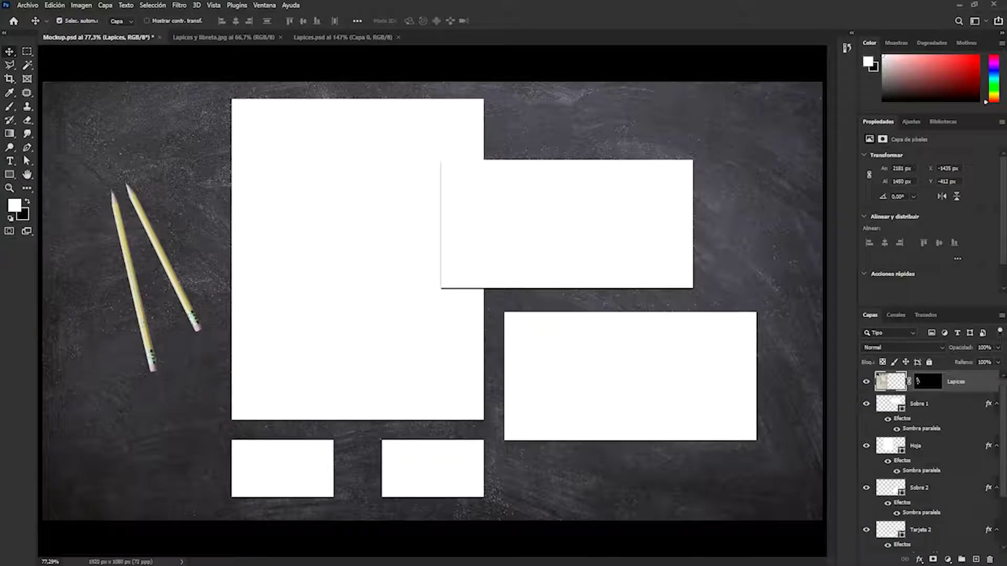
{"action": "left_click", "coordinate": [910, 121]}
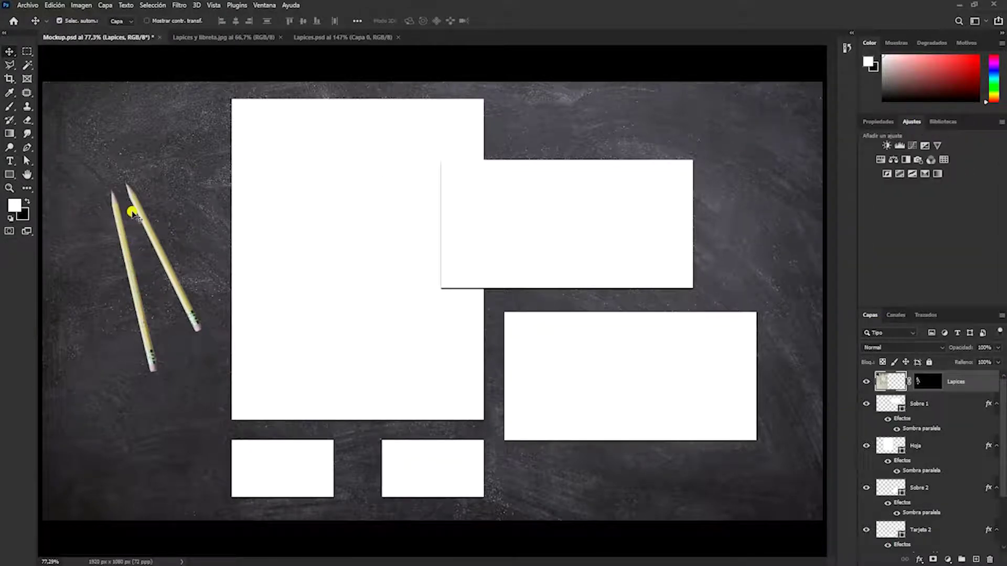
Add a clipped Hue/Saturation layer: Colorize, saturation 63, lightness −18, Multiply mode
{"action": "left_click", "coordinate": [881, 161]}
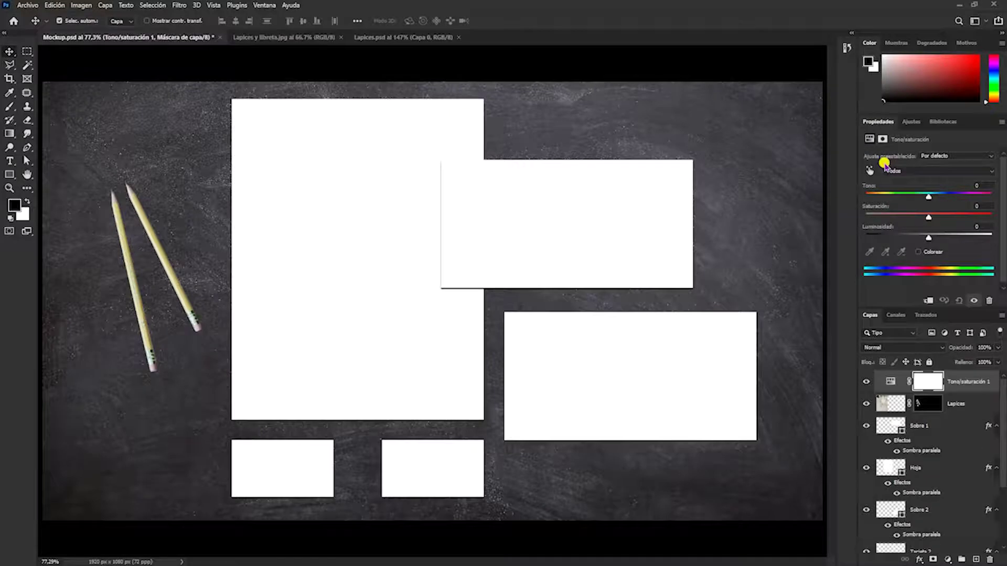
{"action": "left_click", "coordinate": [925, 303]}
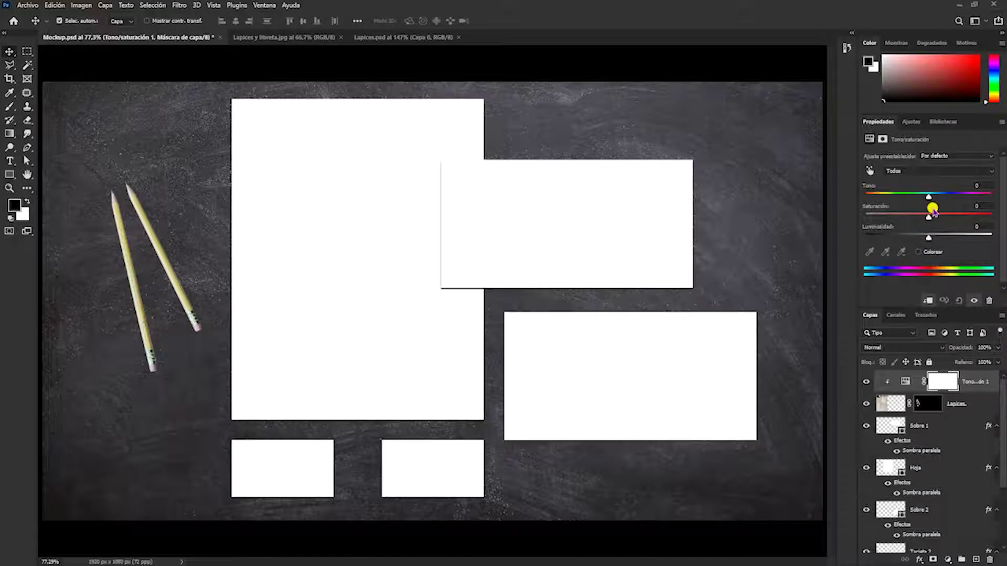
{"action": "left_click", "coordinate": [930, 252]}
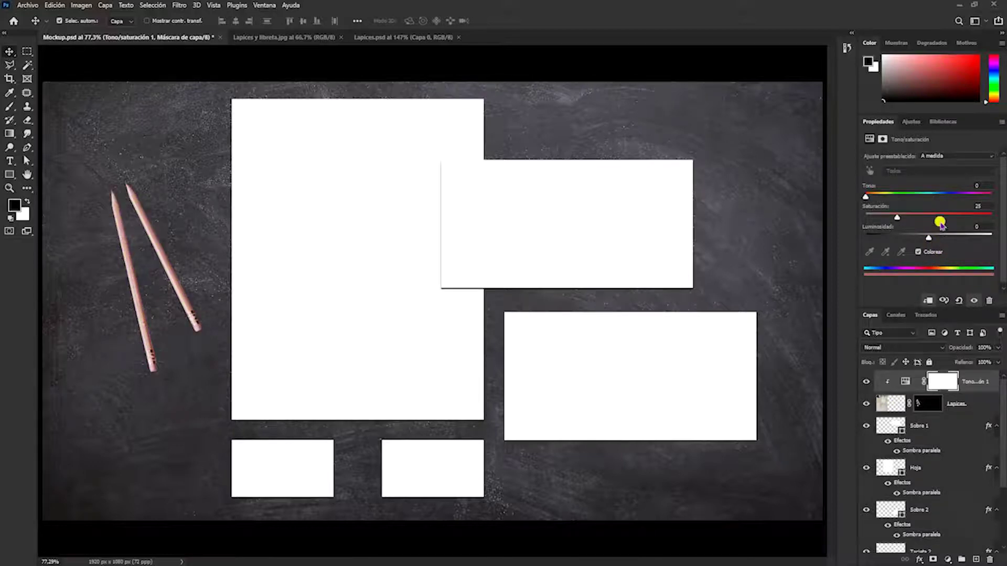
{"action": "mouse_move", "coordinate": [910, 220]}
{"action": "left_mouse_down"}
{"action": "mouse_move", "coordinate": [938, 220]}
{"action": "mouse_move", "coordinate": [928, 220]}
{"action": "left_mouse_up"}
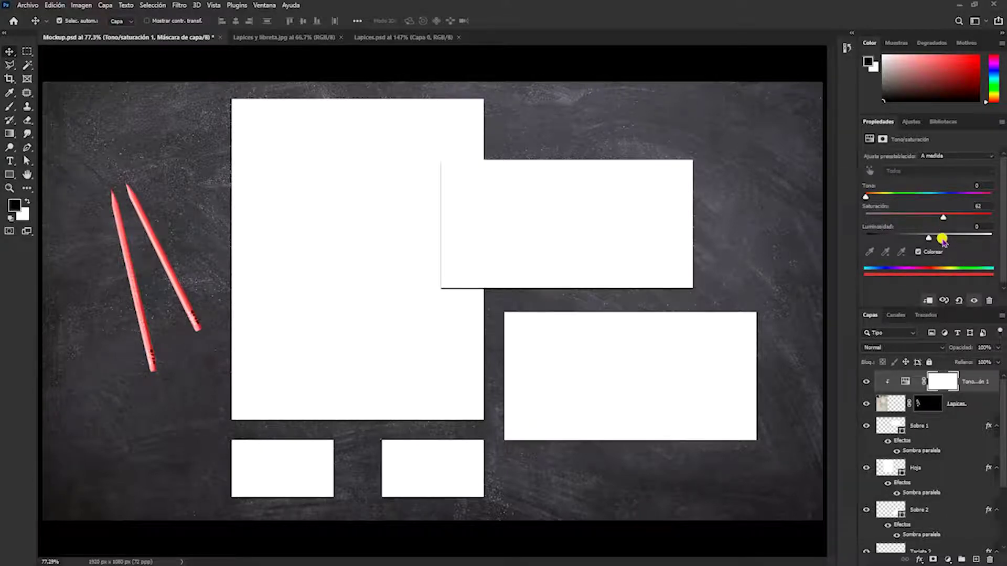
{"action": "left_click_drag", "start_coordinate": [928, 239], "coordinate": [930, 238]}
{"action": "left_click", "coordinate": [886, 347]}
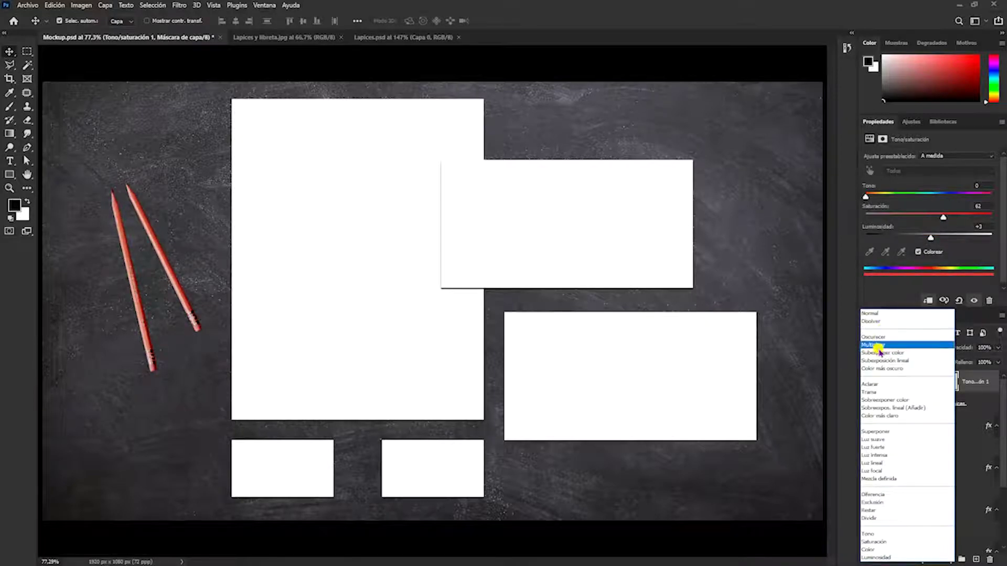
{"action": "left_click", "coordinate": [875, 345]}
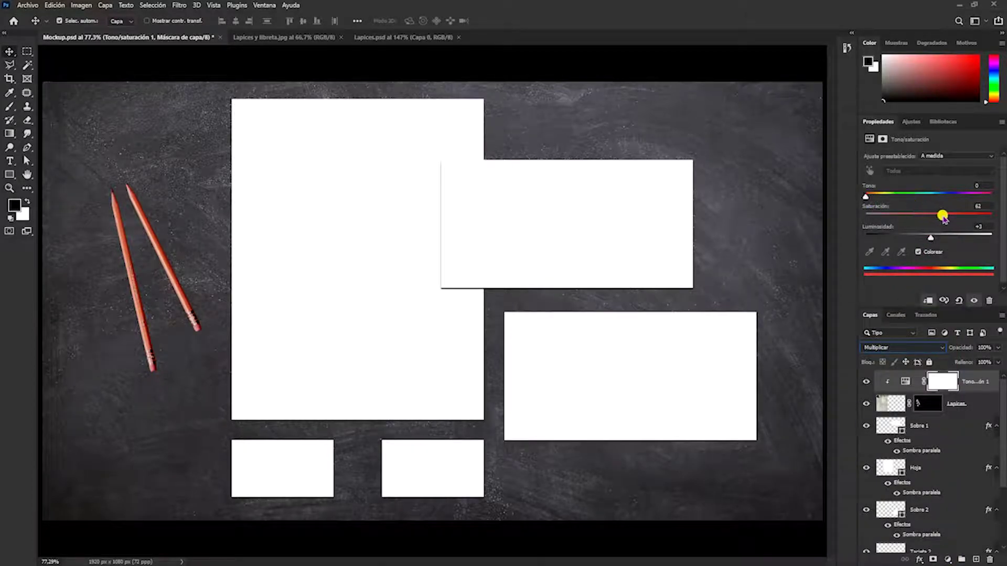
{"action": "left_click_drag", "start_coordinate": [928, 237], "coordinate": [914, 237]}
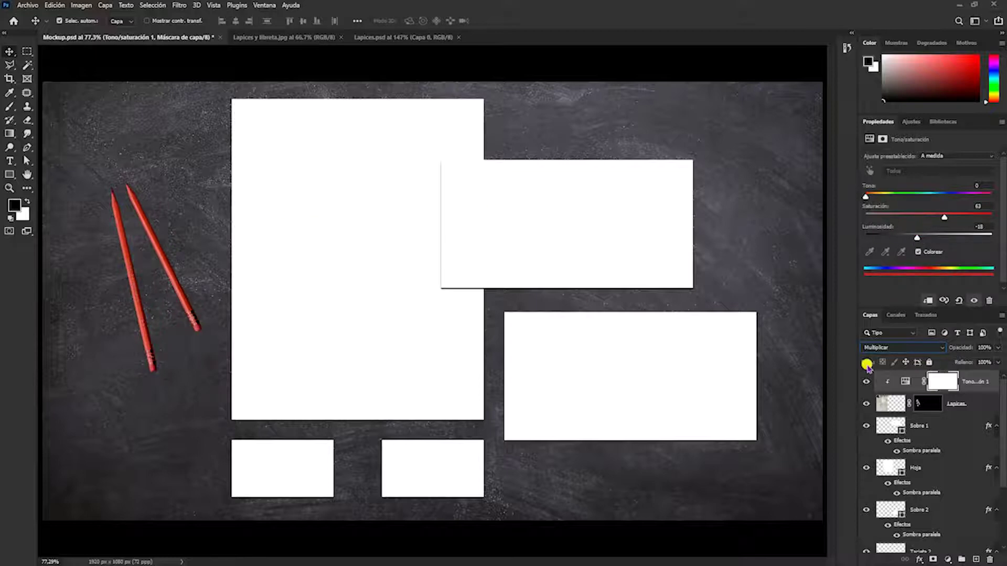
{"action": "left_click", "coordinate": [942, 389]}
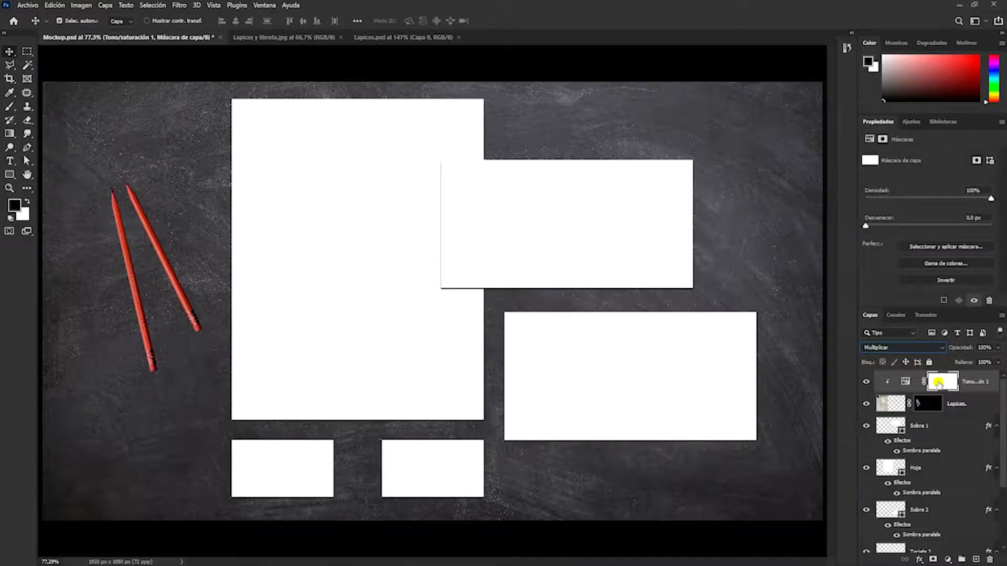
{"action": "left_click_drag", "start_coordinate": [92, 223], "coordinate": [418, 330]}
Zoom in and paint the Hue/Saturation mask to restore both pencil tips' wood colour
{"action": "key", "text": "z"}
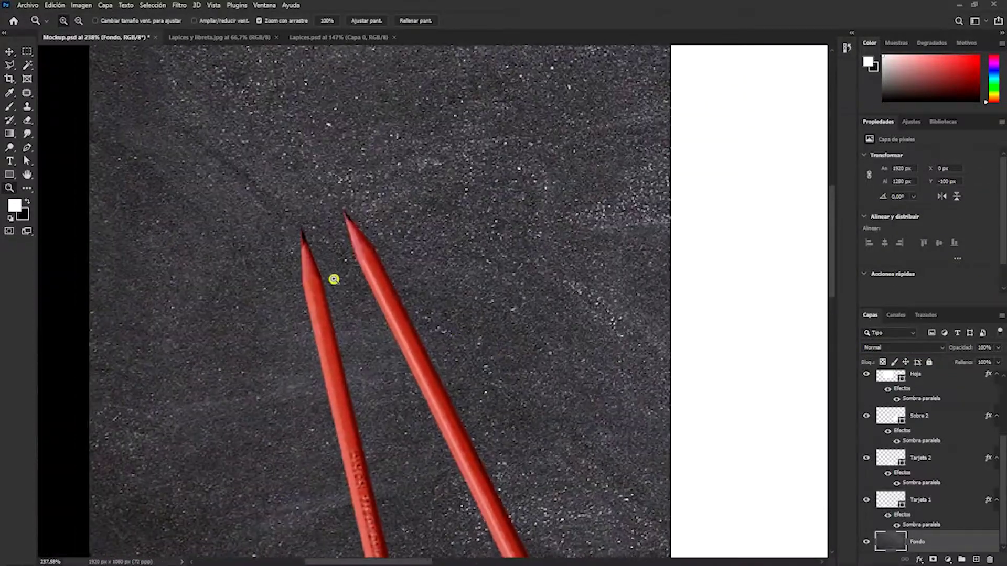
{"action": "left_click_drag", "start_coordinate": [333, 278], "coordinate": [355, 279]}
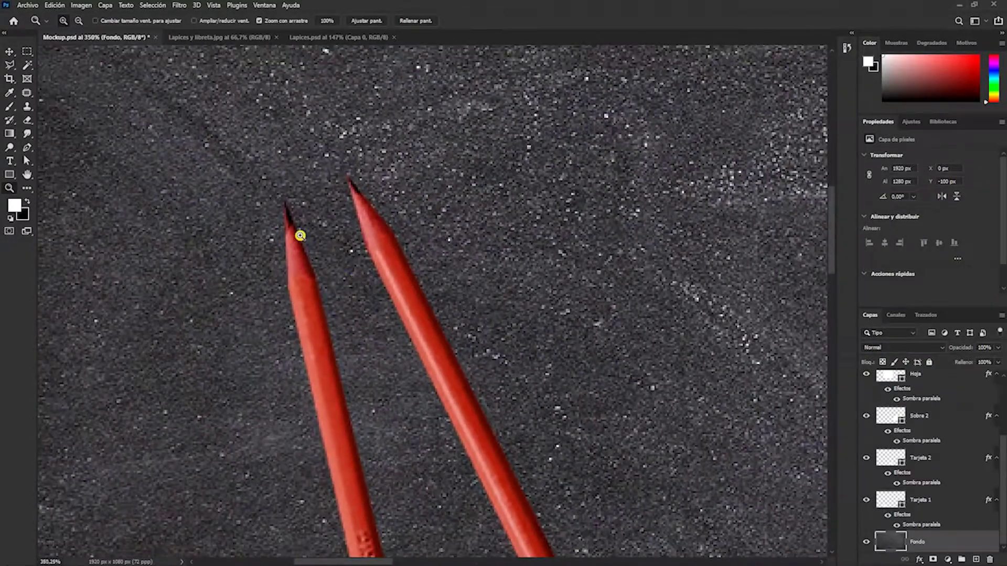
{"action": "scroll", "coordinate": [971, 494], "scroll_direction": "up", "scroll_amount": 3}
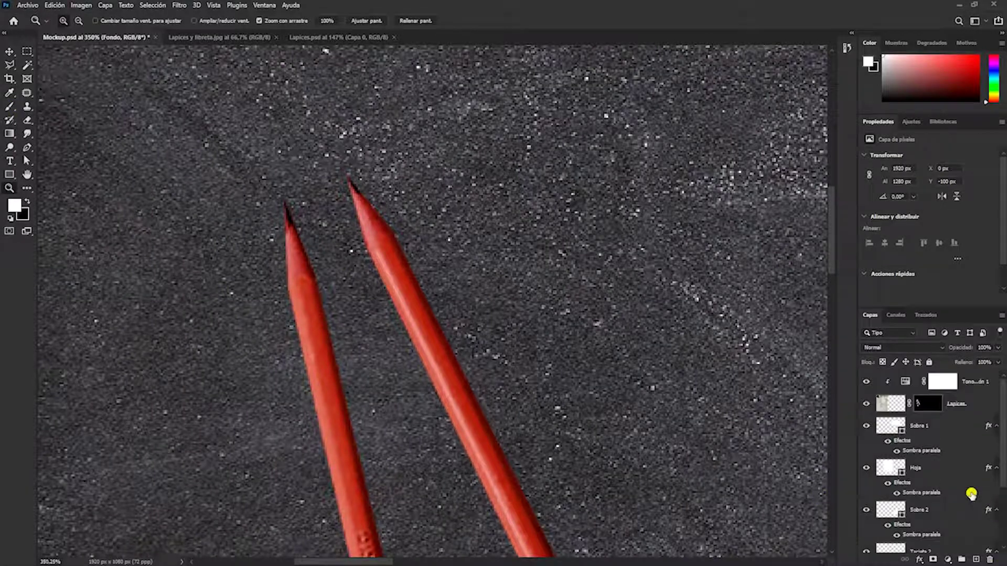
{"action": "left_click", "coordinate": [942, 382]}
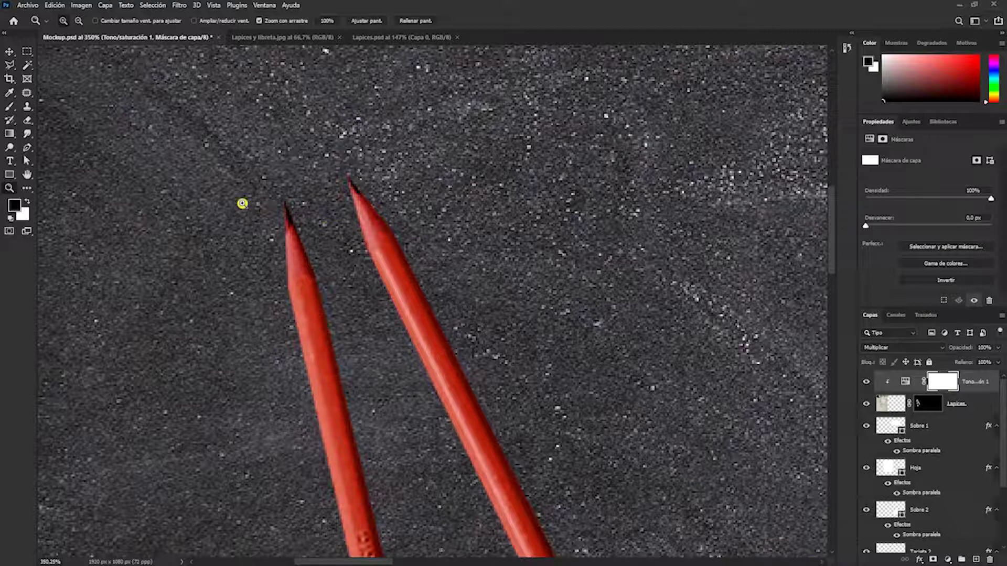
{"action": "key", "text": "b"}
{"action": "mouse_move", "coordinate": [296, 239]}
{"action": "left_mouse_down"}
{"action": "mouse_move", "coordinate": [303, 230]}
{"action": "mouse_move", "coordinate": [288, 251]}
{"action": "left_mouse_up"}
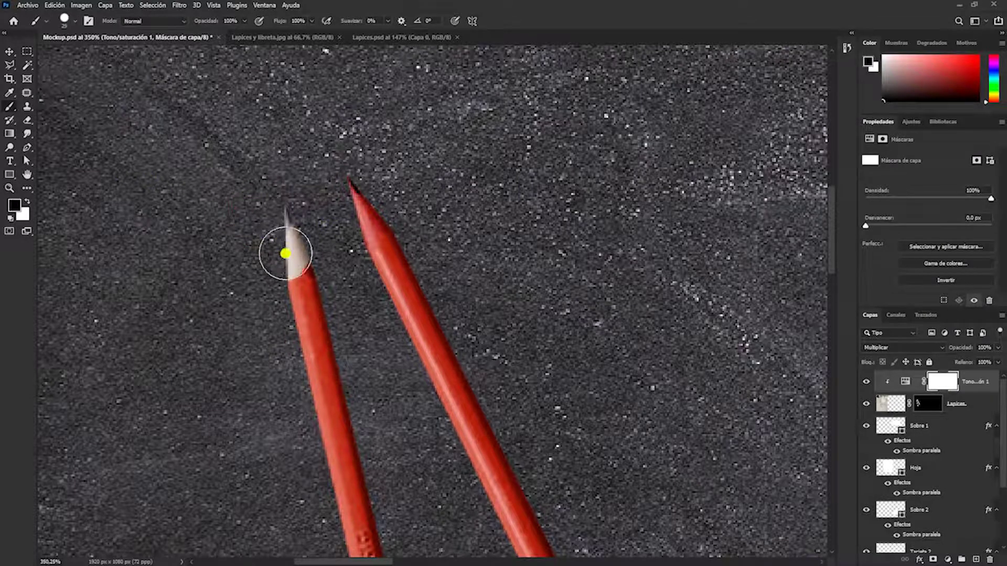
{"action": "left_click_drag", "start_coordinate": [346, 223], "coordinate": [389, 207]}
Paint the mask to reveal the metal ferrules on both pencils
{"action": "key", "text": "x"}
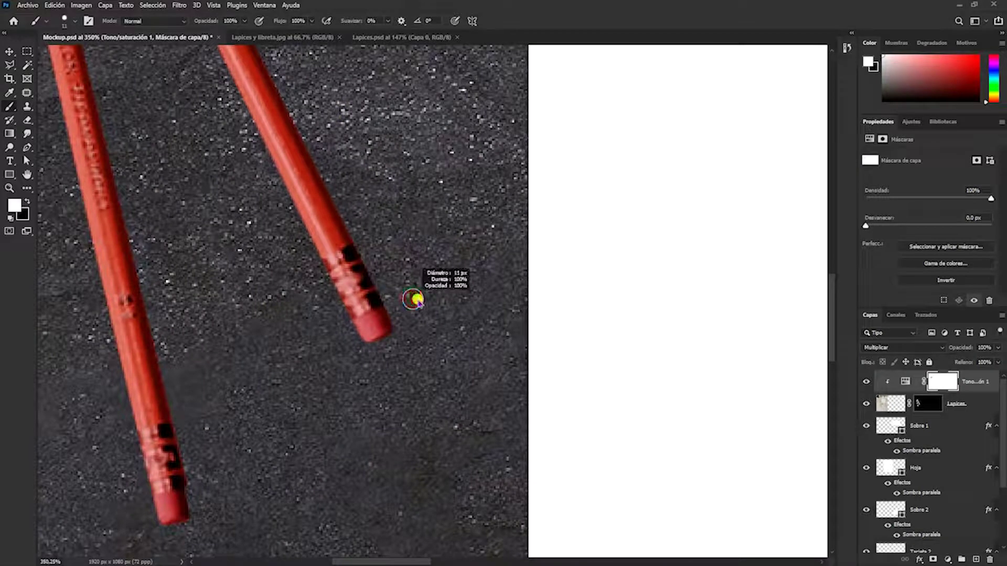
{"action": "mouse_move", "coordinate": [413, 299]}
{"action": "left_mouse_down"}
{"action": "mouse_move", "coordinate": [355, 310]}
{"action": "mouse_move", "coordinate": [337, 274]}
{"action": "left_mouse_up"}
{"action": "scroll", "coordinate": [382, 353], "scroll_direction": "down", "scroll_amount": 3}
{"action": "scroll", "coordinate": [382, 353], "scroll_direction": "left", "scroll_amount": 5}
{"action": "key", "text": "x"}
{"action": "mouse_move", "coordinate": [443, 362]}
{"action": "left_mouse_down"}
{"action": "mouse_move", "coordinate": [465, 321]}
{"action": "mouse_move", "coordinate": [451, 329]}
{"action": "mouse_move", "coordinate": [469, 352]}
{"action": "left_mouse_up"}
Paint red bands back onto the ferrules, touch up, and fit the mockup in view
{"action": "key", "text": "x"}
{"action": "left_click_drag", "start_coordinate": [614, 152], "coordinate": [648, 139]}
{"action": "left_click_drag", "start_coordinate": [629, 186], "coordinate": [662, 168]}
{"action": "key", "text": "x"}
{"action": "left_click_drag", "start_coordinate": [438, 341], "coordinate": [462, 332]}
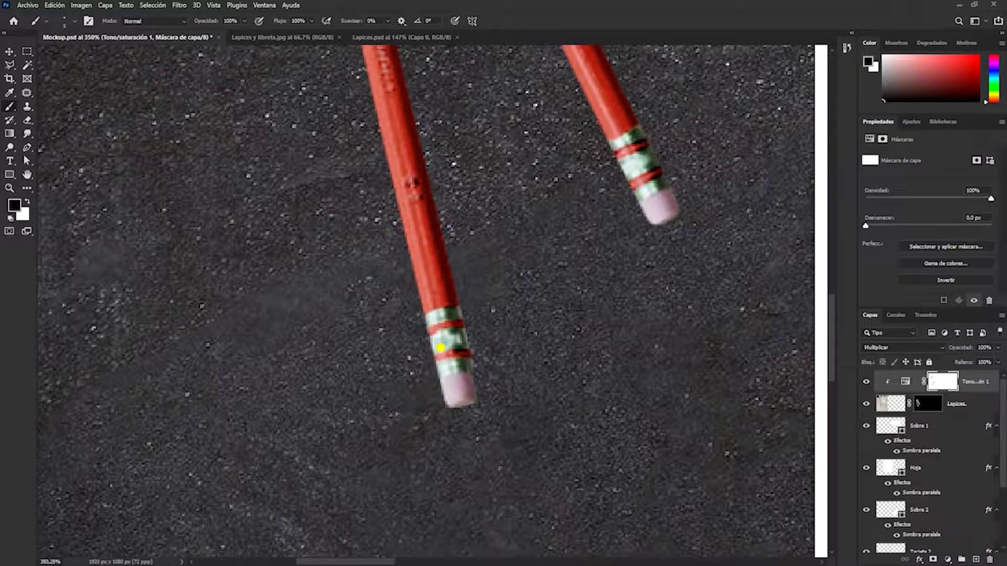
{"action": "left_click_drag", "start_coordinate": [577, 260], "coordinate": [472, 355]}
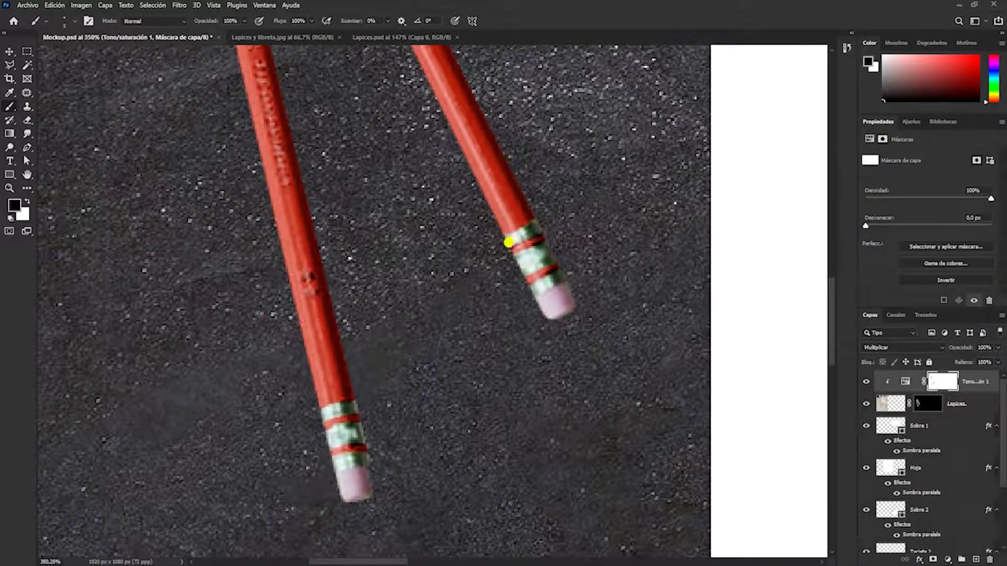
{"action": "key", "text": "ctrl+0"}
{"action": "key", "text": "v"}
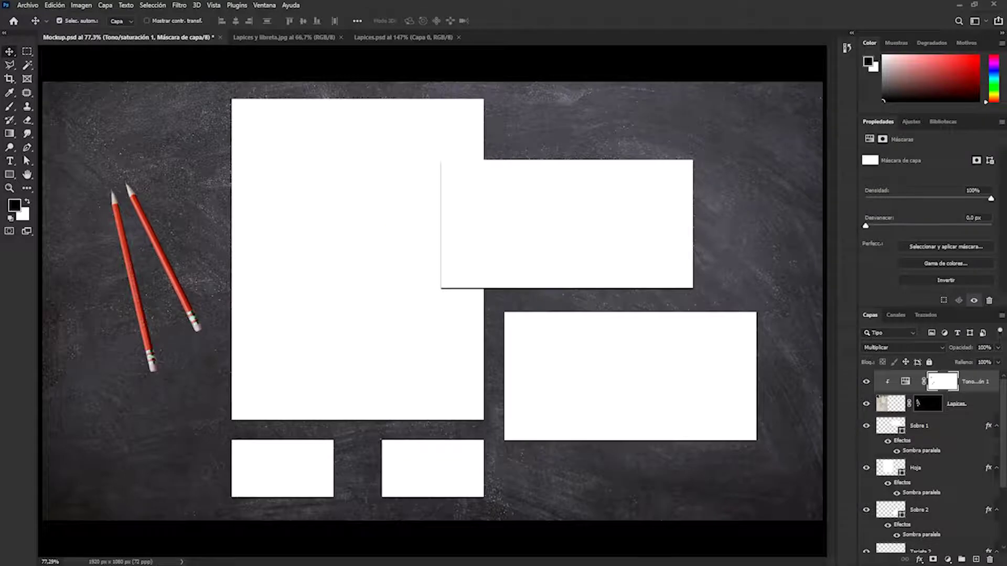
Paste the copied drop shadow layer style onto the Lapices pencils layer
{"action": "left_click", "coordinate": [965, 404]}
{"action": "right_click", "coordinate": [969, 405]}
{"action": "left_click", "coordinate": [931, 371]}
{"action": "key", "text": "z"}
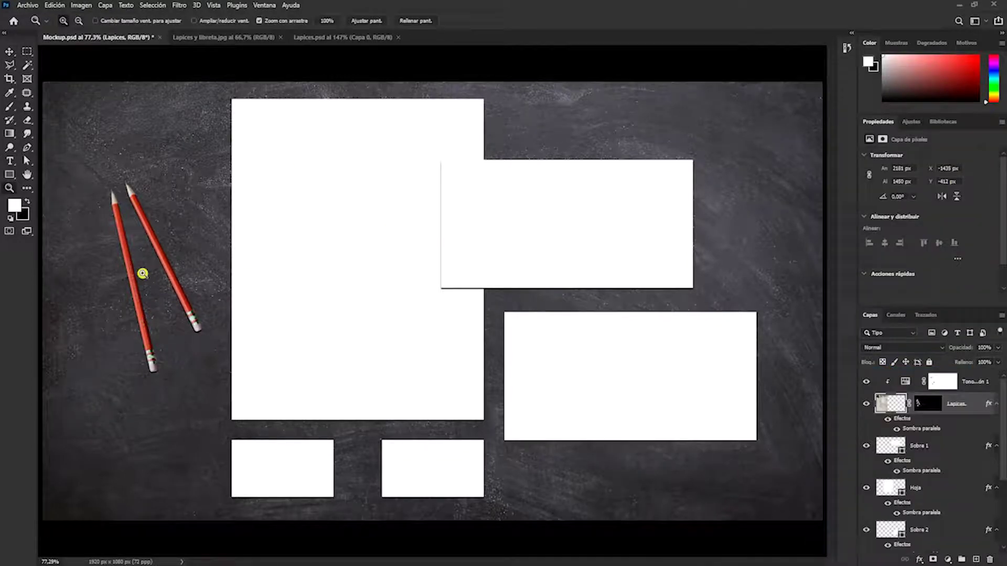
{"action": "left_click", "coordinate": [148, 281]}
Set the pencils' drop shadow to angle -175, 12 px distance, 16 px size, 60% opacity
{"action": "double_click", "coordinate": [922, 428]}
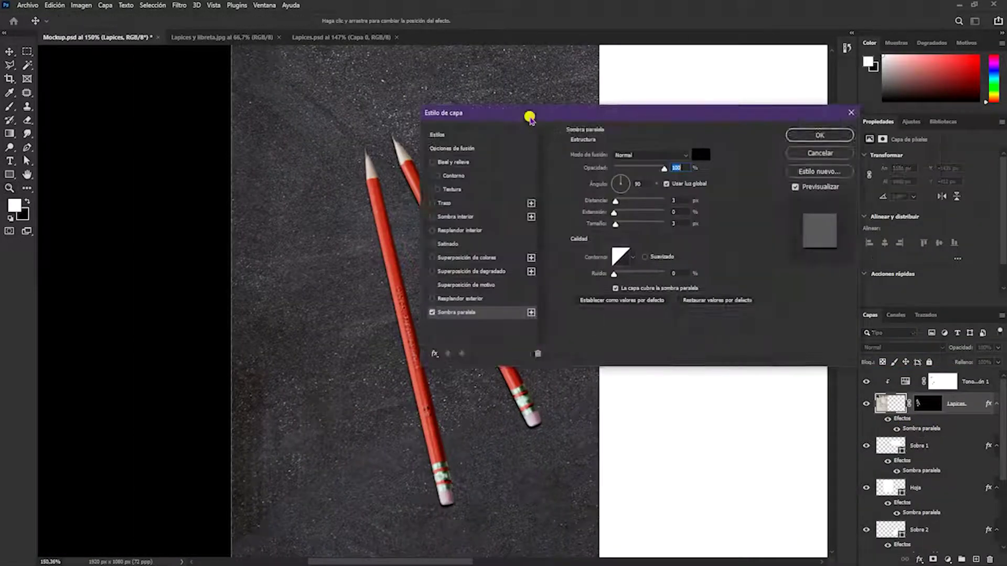
{"action": "left_click_drag", "start_coordinate": [530, 117], "coordinate": [646, 87]}
{"action": "left_click_drag", "start_coordinate": [430, 361], "coordinate": [438, 355]}
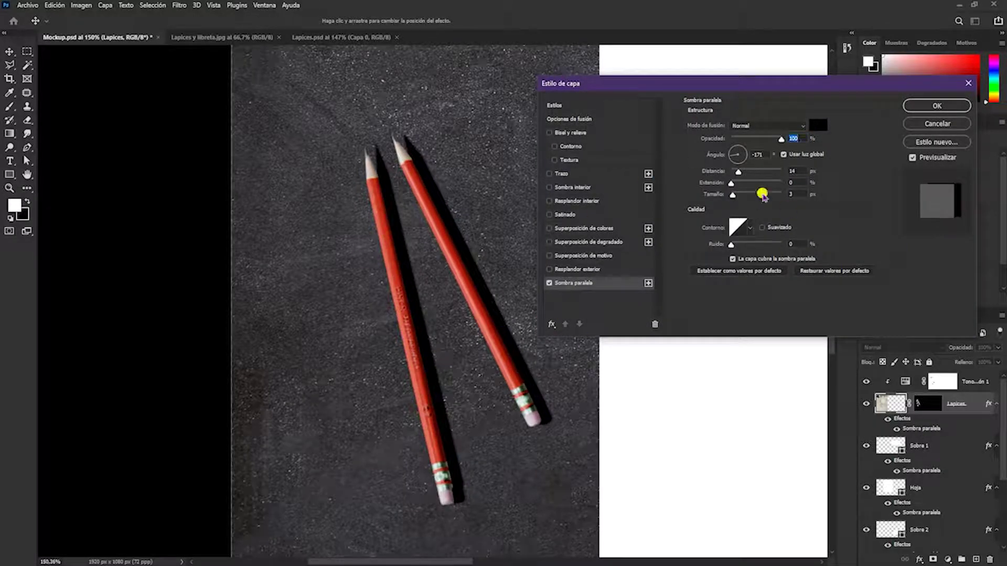
{"action": "left_click_drag", "start_coordinate": [732, 195], "coordinate": [736, 195]}
{"action": "left_click_drag", "start_coordinate": [780, 139], "coordinate": [761, 139]}
{"action": "left_click_drag", "start_coordinate": [734, 193], "coordinate": [739, 194]}
{"action": "left_click_drag", "start_coordinate": [451, 418], "coordinate": [441, 415]}
{"action": "left_click", "coordinate": [923, 104]}
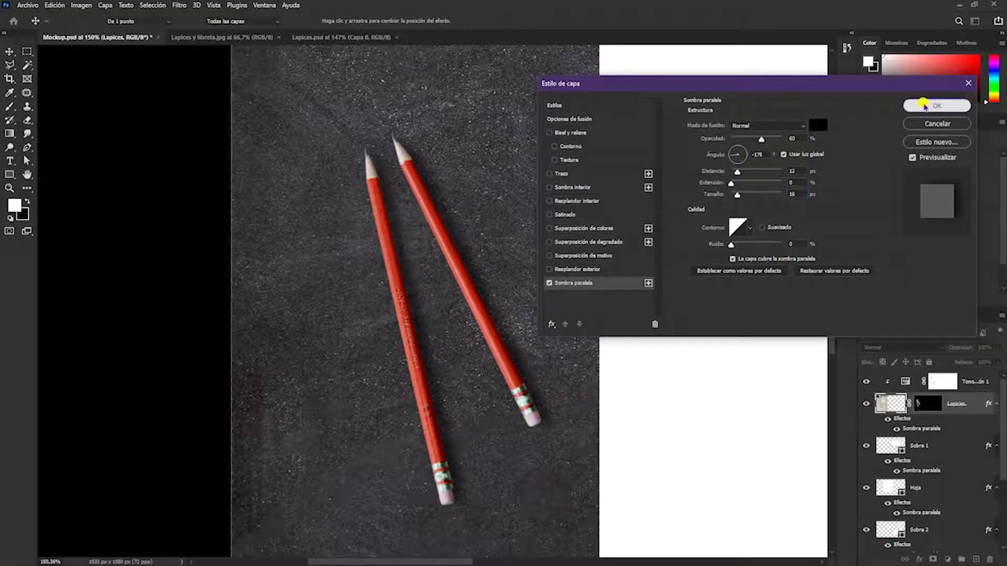
{"action": "key", "text": "z"}
{"action": "key", "text": "ctrl+0"}
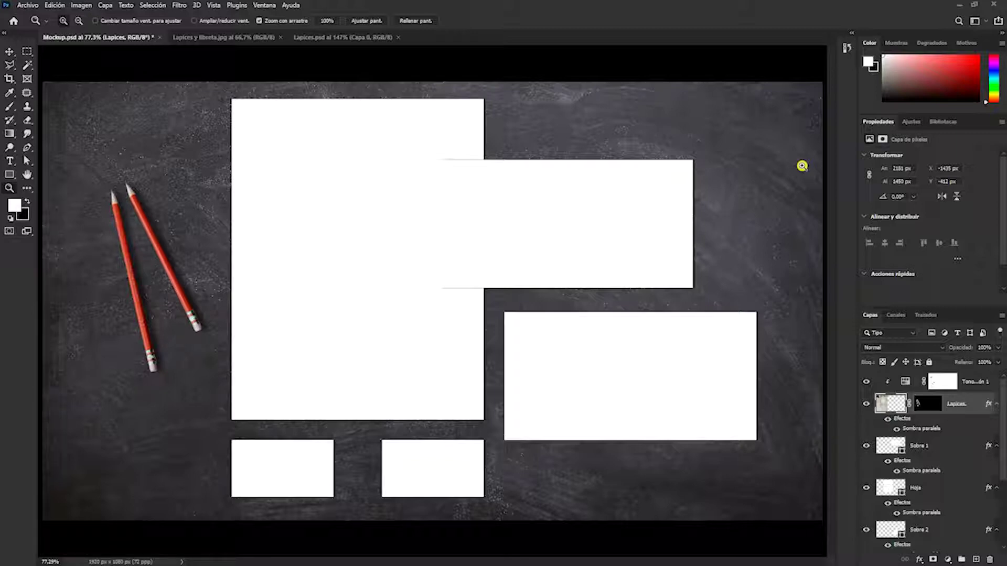
{"action": "left_click", "coordinate": [338, 196]}
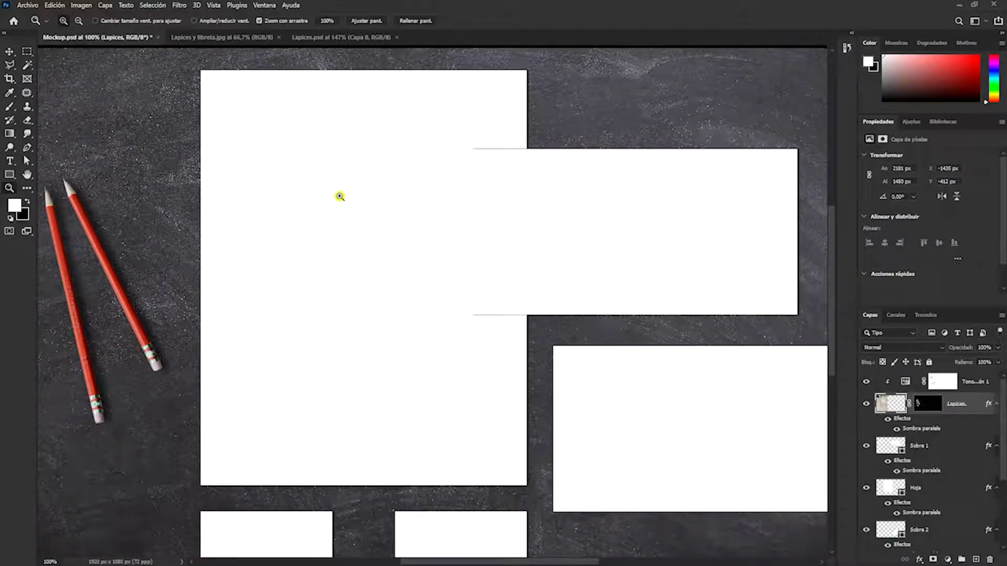
{"action": "left_click", "coordinate": [9, 51]}
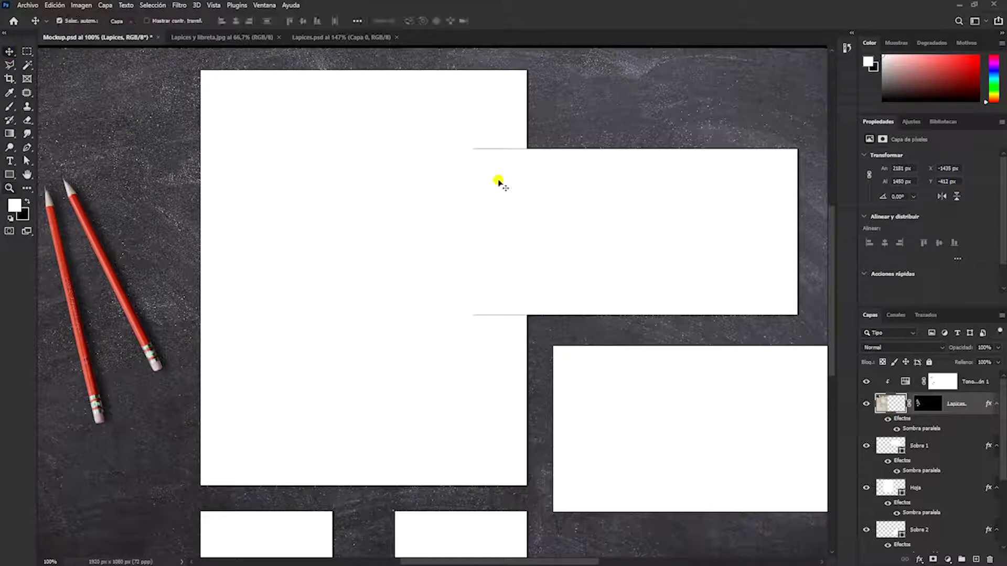
{"action": "left_click", "coordinate": [362, 339]}
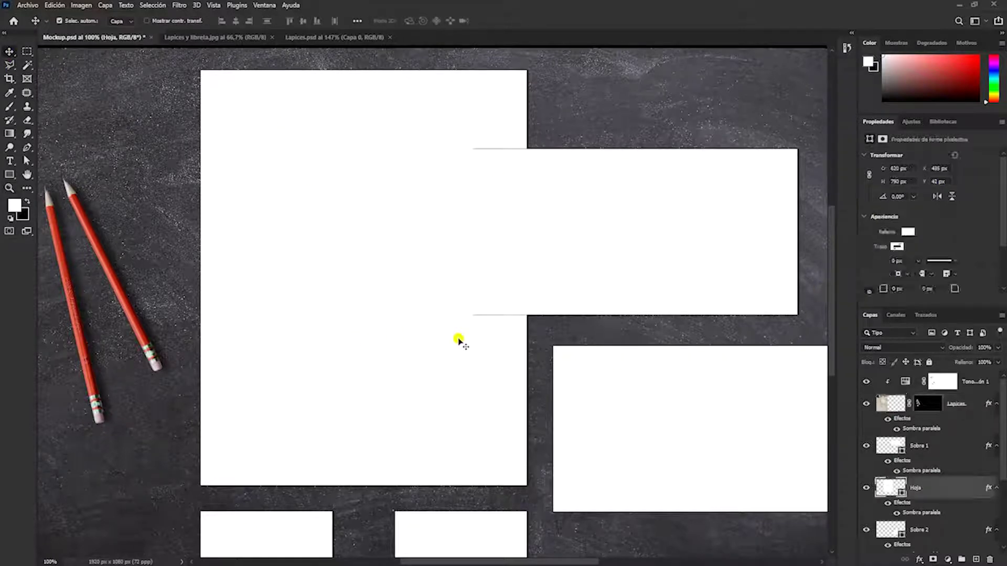
{"action": "scroll", "coordinate": [938, 485], "scroll_direction": "down", "scroll_amount": 3}
{"action": "left_click", "coordinate": [865, 422]}
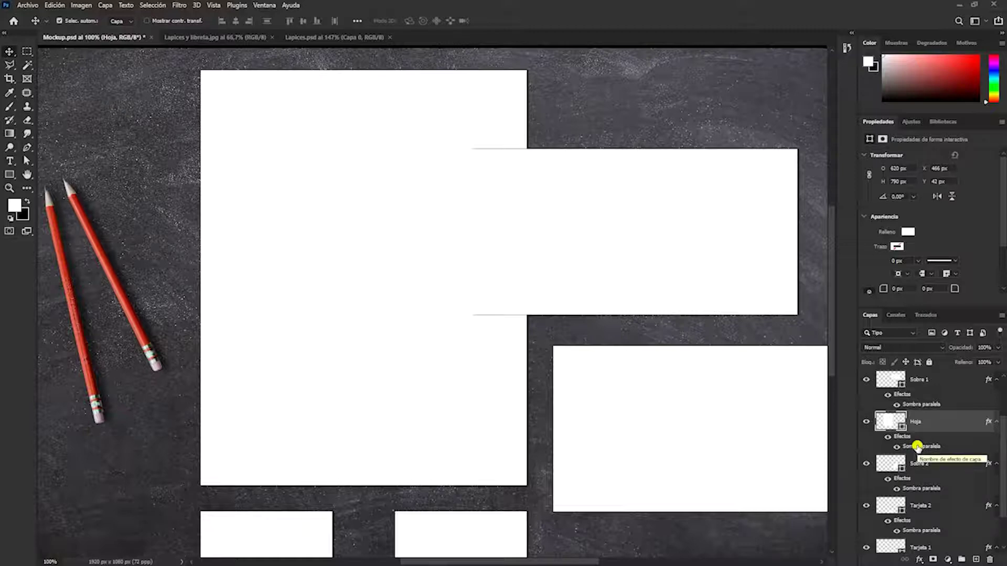
Convert Hoja's drop shadow into its own layer, Sombra paralela de Hoja, and select it
{"action": "right_click", "coordinate": [918, 447]}
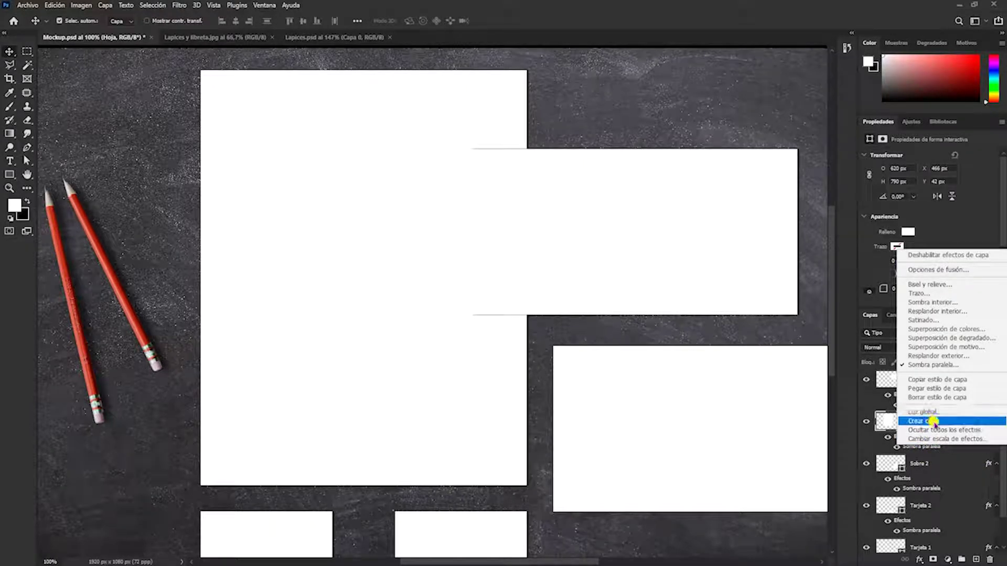
{"action": "left_click", "coordinate": [924, 422]}
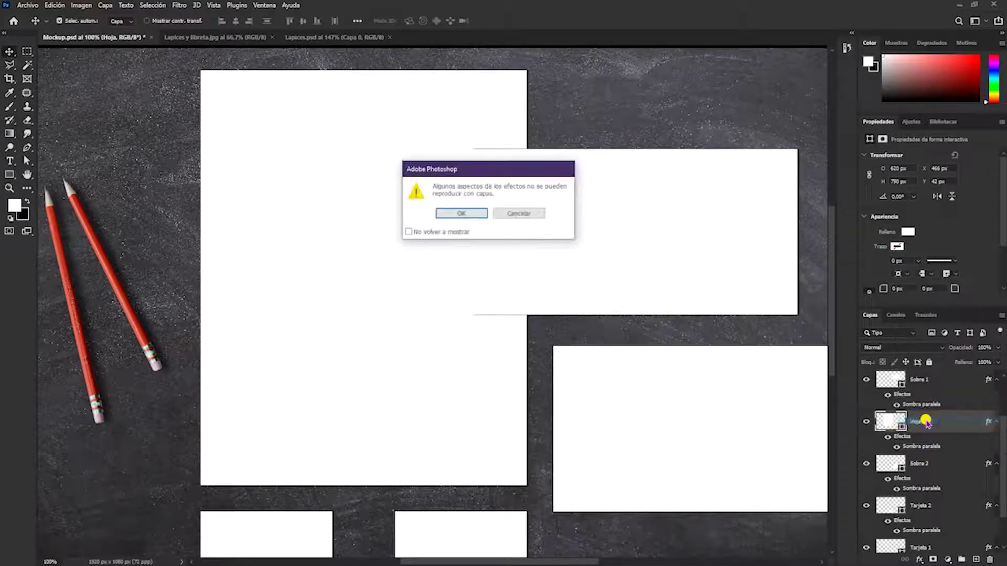
{"action": "left_click", "coordinate": [455, 214]}
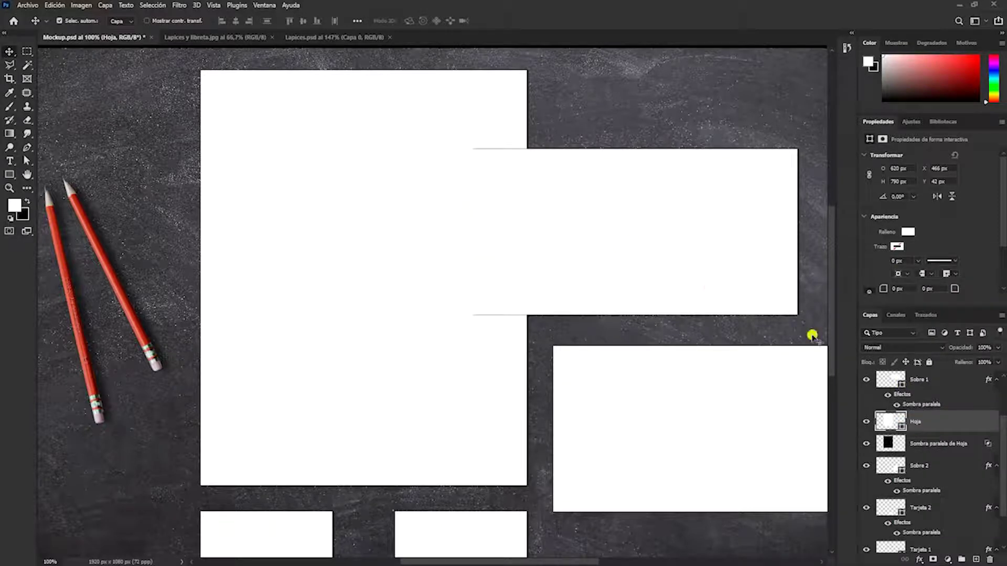
{"action": "left_click", "coordinate": [867, 443]}
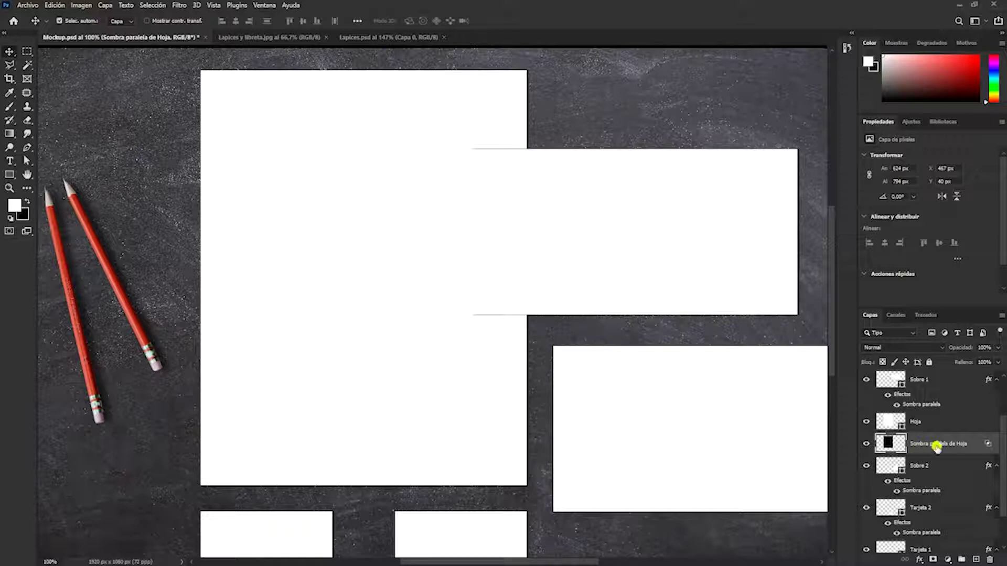
{"action": "key", "text": "ctrl"}
Warp the Sombra paralela de Hoja shadow, bowing its bottom-left corner and left edge outward
{"action": "key", "text": "ctrl+t"}
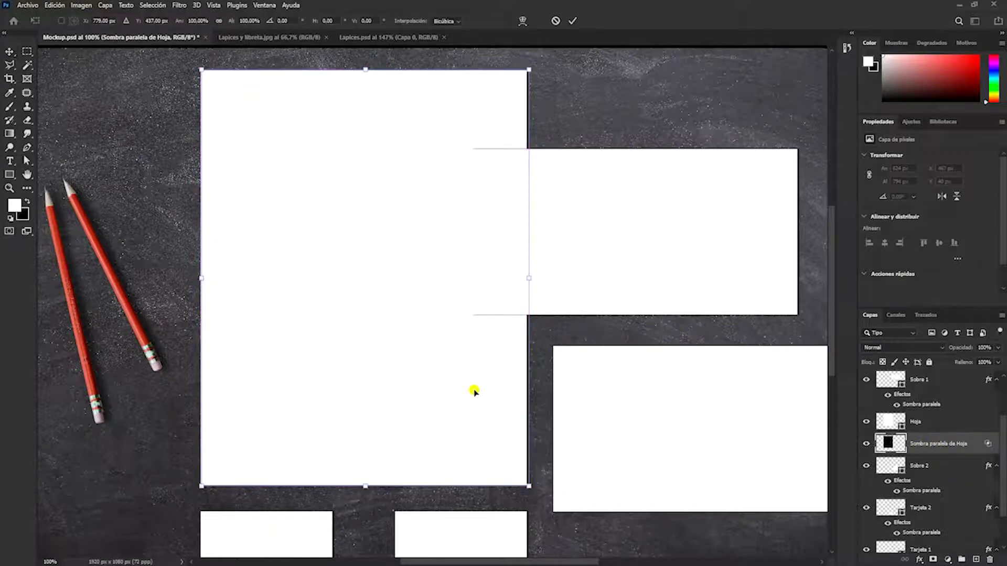
{"action": "right_click", "coordinate": [259, 252]}
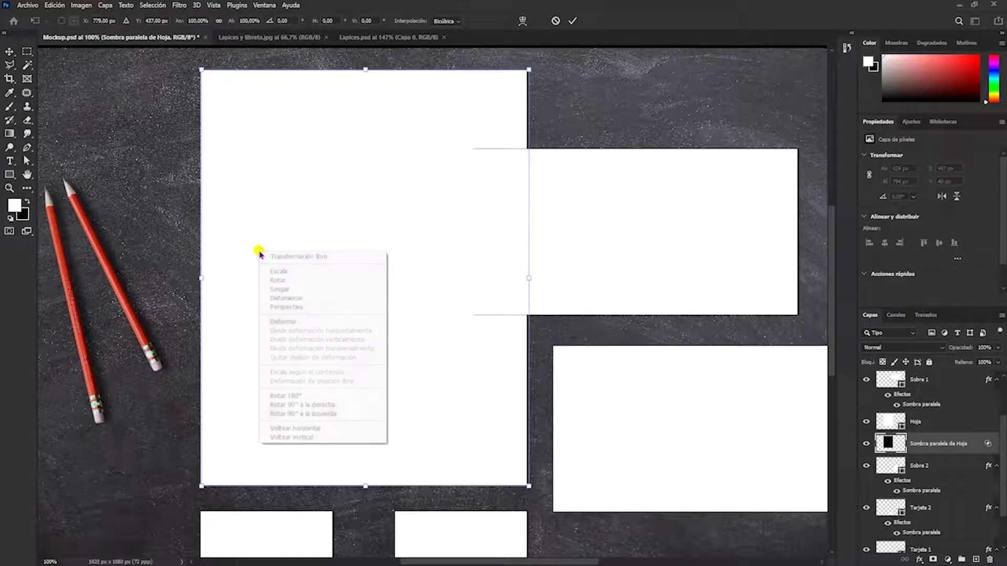
{"action": "left_click", "coordinate": [288, 322]}
{"action": "left_click_drag", "start_coordinate": [201, 490], "coordinate": [199, 488]}
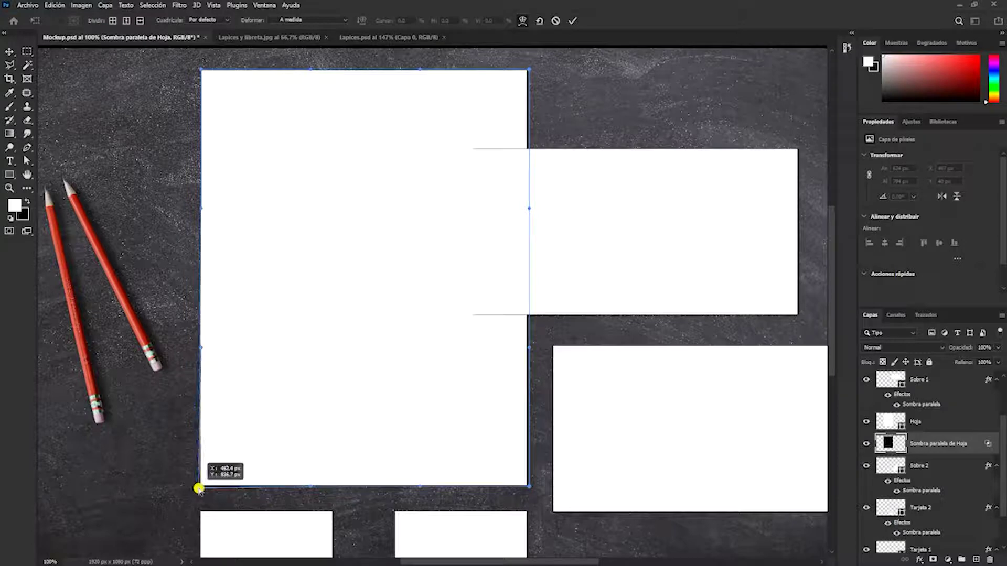
{"action": "left_click_drag", "start_coordinate": [221, 133], "coordinate": [218, 135]}
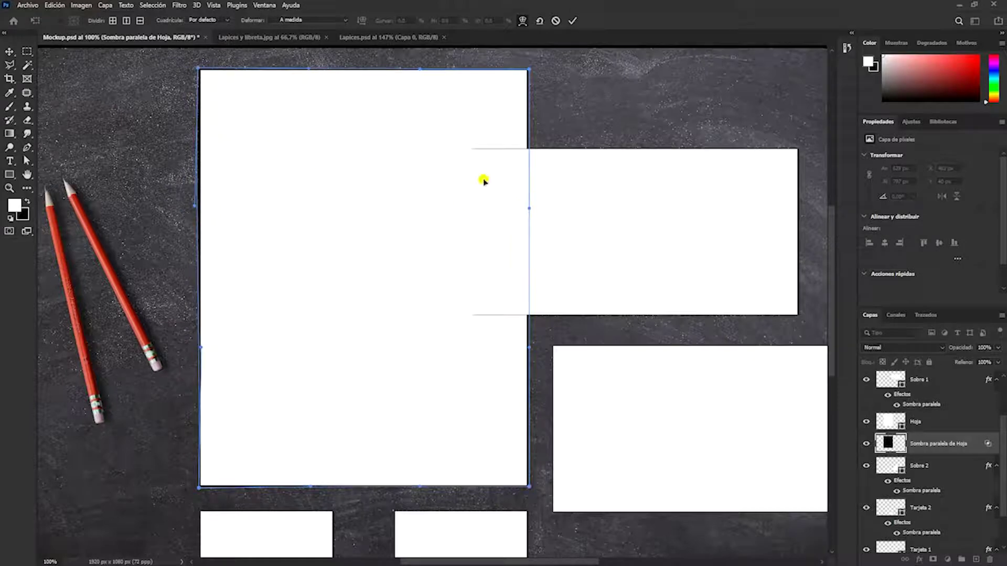
Bend the shadow's right, bottom and left edges slightly and commit the warp
{"action": "left_click_drag", "start_coordinate": [531, 210], "coordinate": [526, 209]}
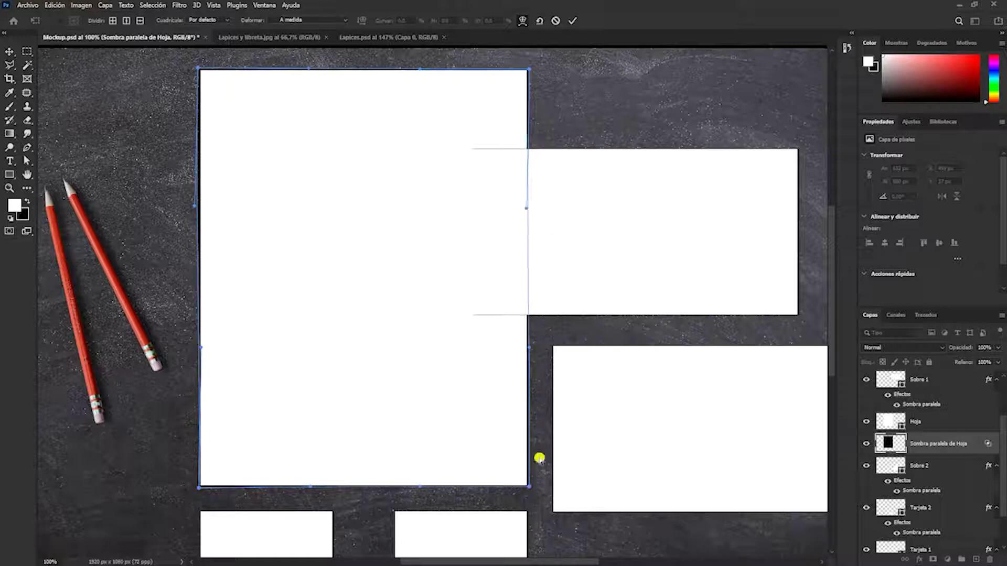
{"action": "left_click_drag", "start_coordinate": [528, 350], "coordinate": [526, 350]}
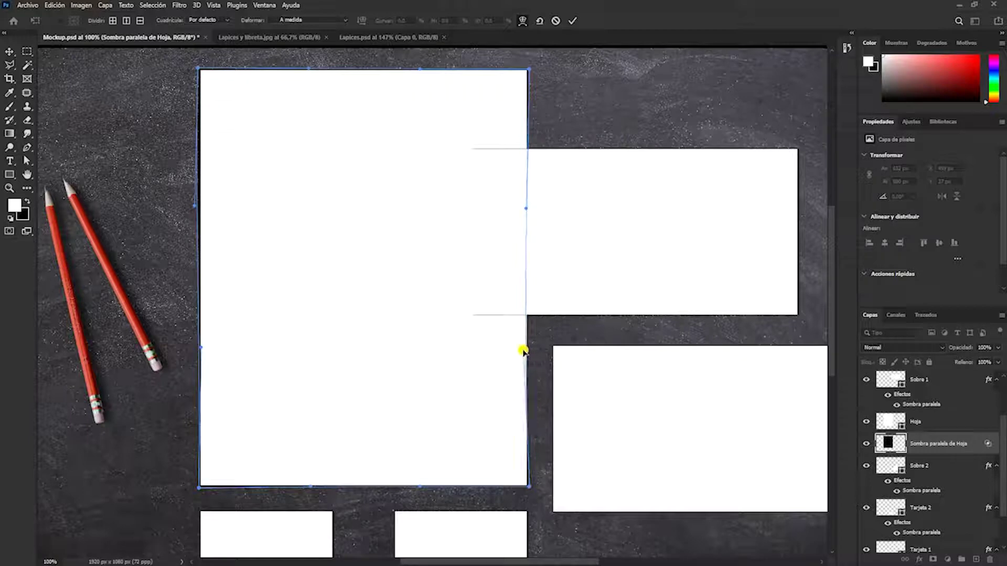
{"action": "left_click_drag", "start_coordinate": [386, 486], "coordinate": [387, 485]}
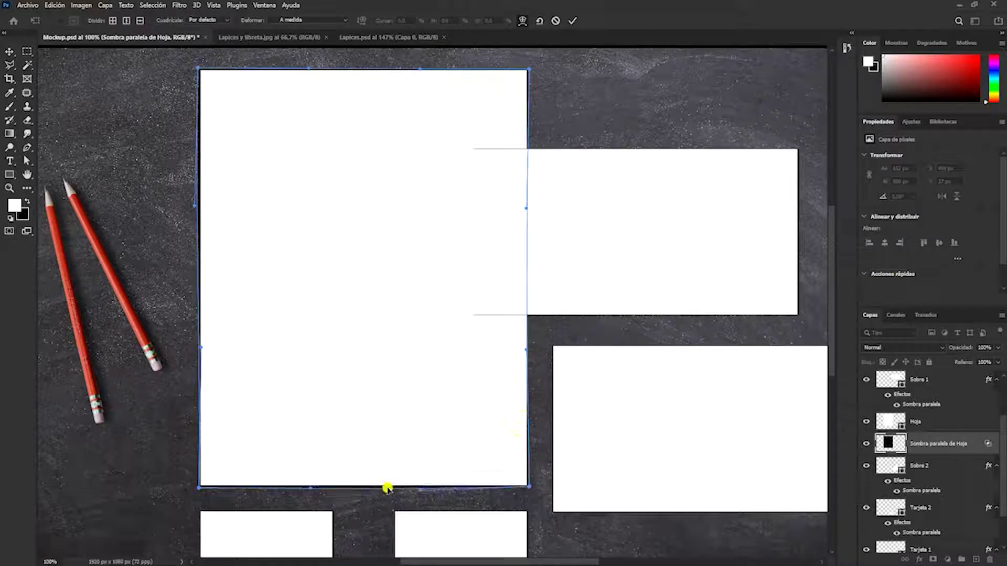
{"action": "left_click_drag", "start_coordinate": [387, 485], "coordinate": [386, 487]}
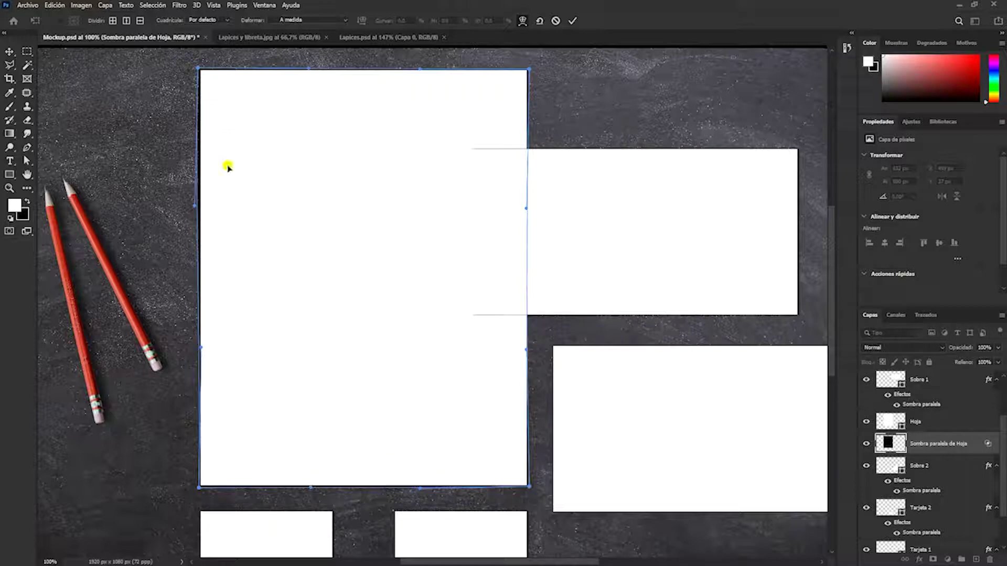
{"action": "left_click_drag", "start_coordinate": [196, 209], "coordinate": [198, 209]}
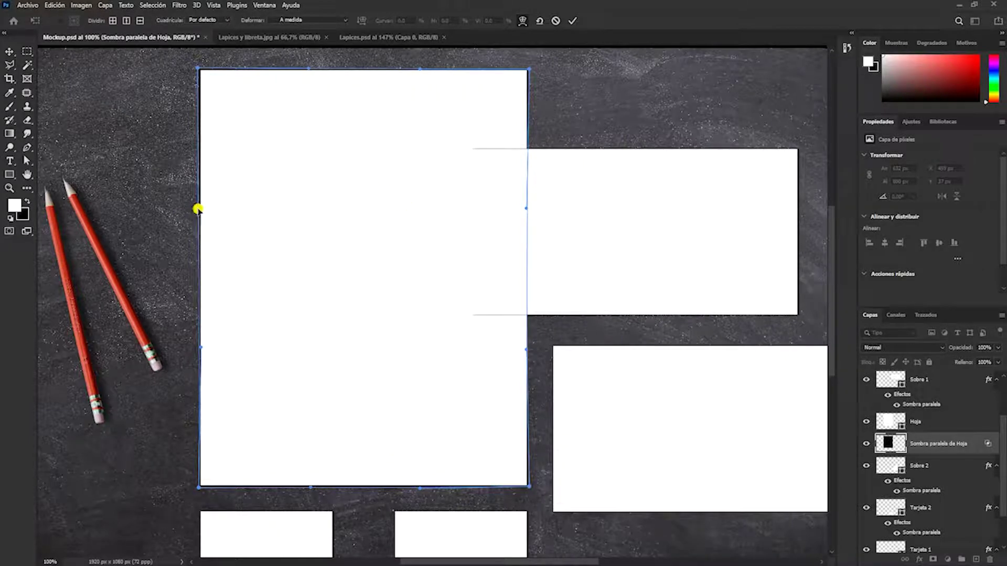
{"action": "key", "text": "Return"}
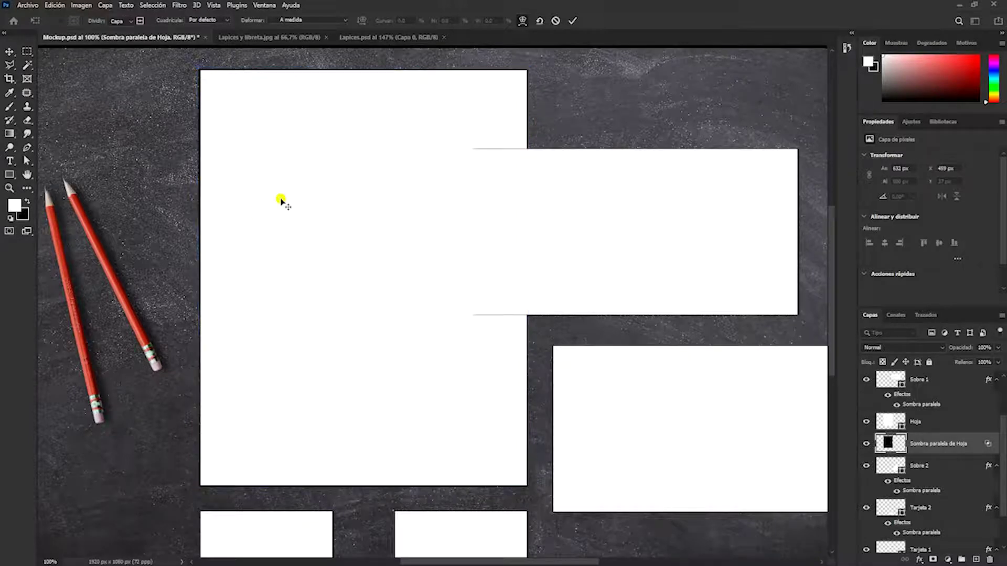
{"action": "key", "text": "z"}
{"action": "left_click_drag", "start_coordinate": [219, 205], "coordinate": [295, 319]}
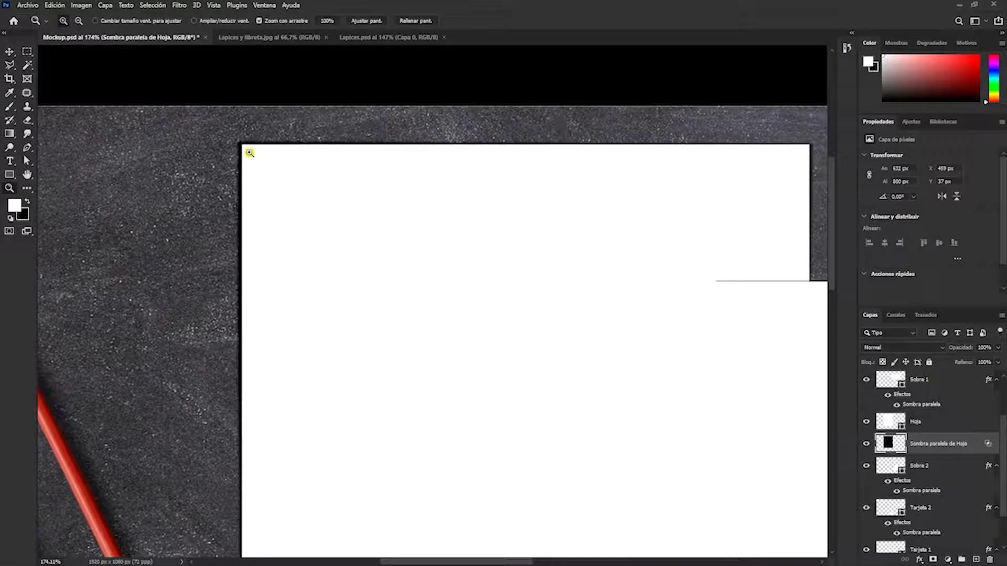
Warp the letterhead shadow's top-left corner outward and commit it
{"action": "key", "text": "ctrl+t"}
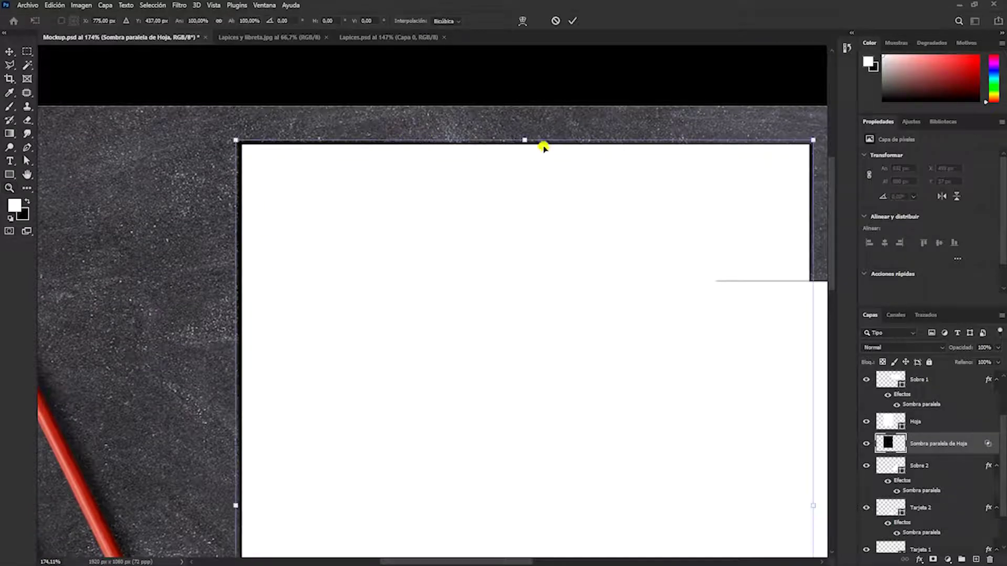
{"action": "right_click", "coordinate": [530, 142]}
{"action": "left_click", "coordinate": [565, 214]}
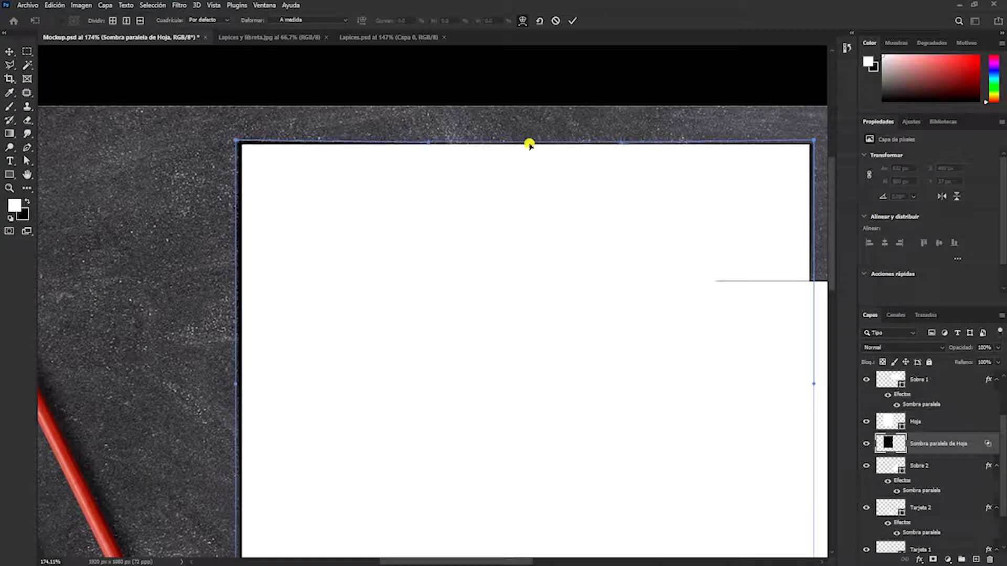
{"action": "left_click_drag", "start_coordinate": [236, 141], "coordinate": [236, 142]}
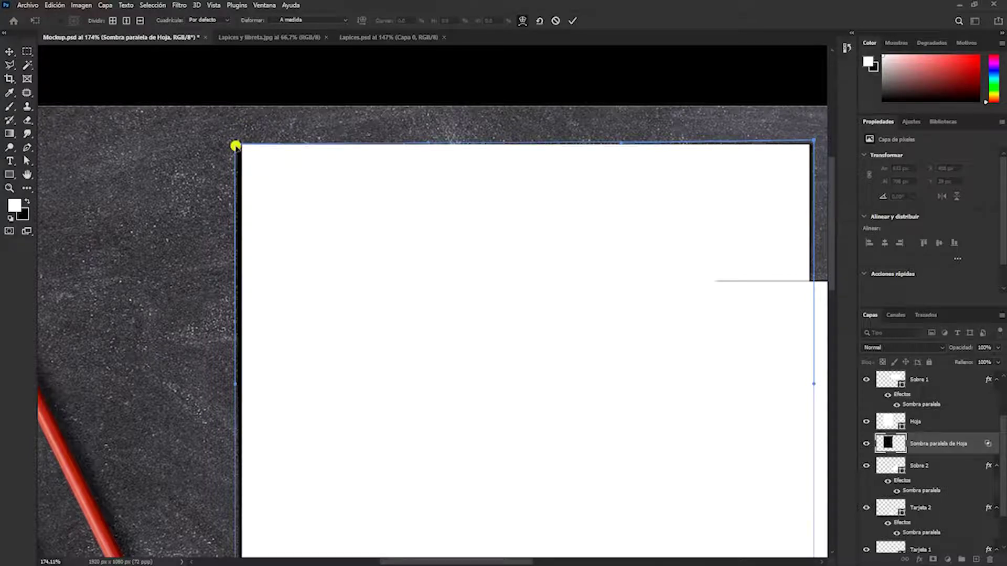
{"action": "left_click_drag", "start_coordinate": [235, 145], "coordinate": [235, 144]}
{"action": "key", "text": "Return"}
Pan across the letterhead and envelope, then fit the whole mockup on screen
{"action": "key", "text": "z"}
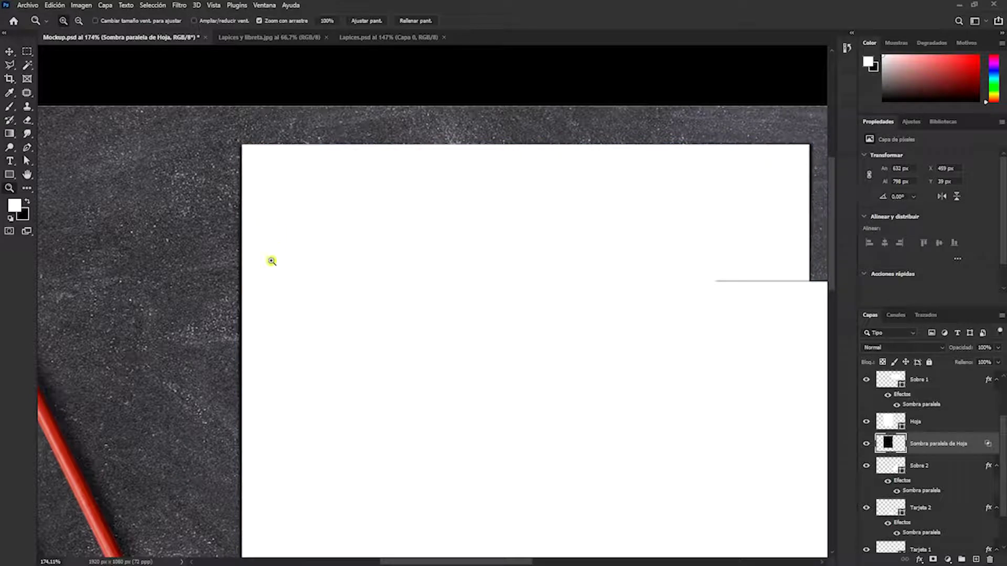
{"action": "left_click_drag", "start_coordinate": [708, 196], "coordinate": [480, 213]}
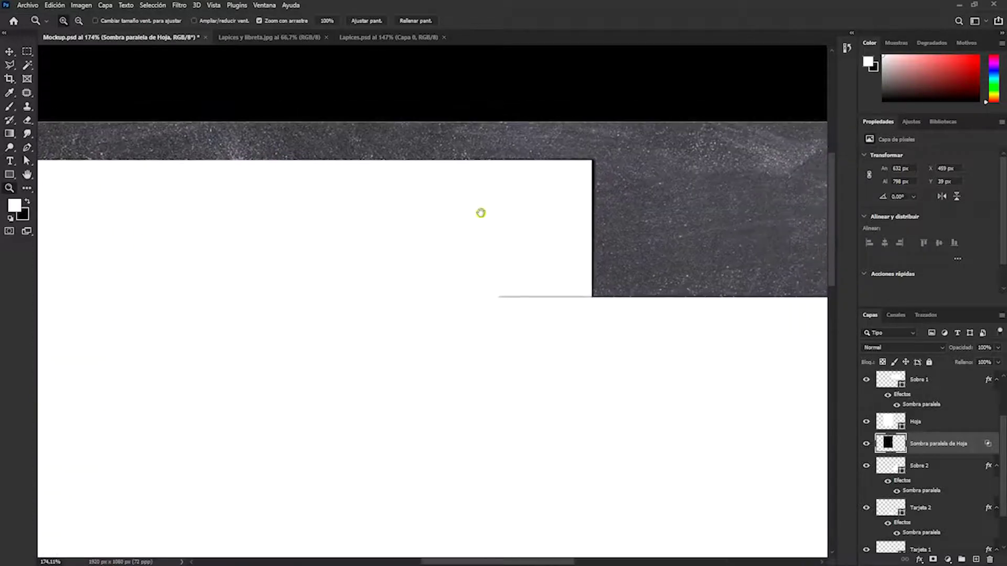
{"action": "scroll", "coordinate": [545, 168], "scroll_direction": "down", "scroll_amount": 2}
{"action": "scroll", "coordinate": [530, 289], "scroll_direction": "down", "scroll_amount": 3}
{"action": "scroll", "coordinate": [543, 419], "scroll_direction": "down", "scroll_amount": 3}
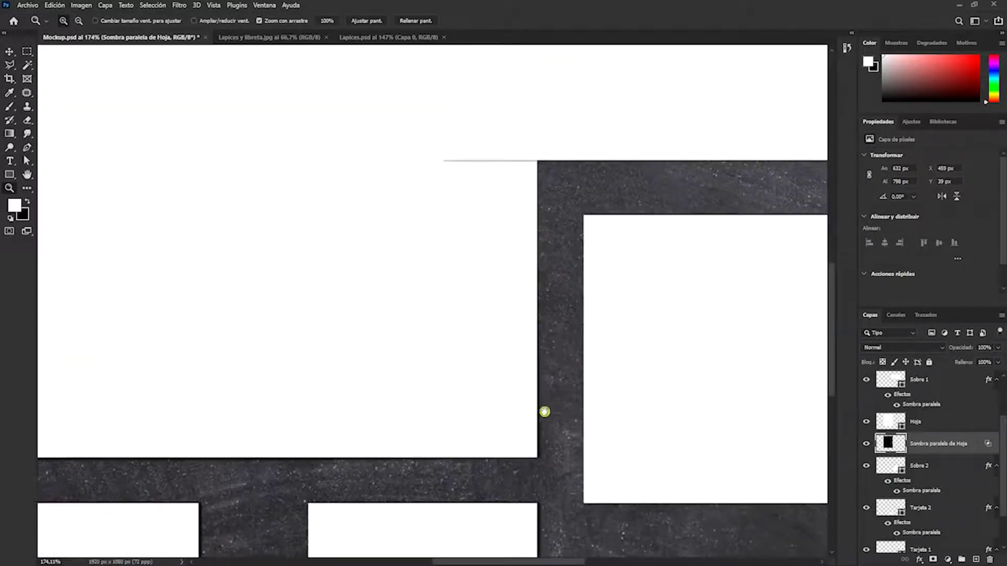
{"action": "scroll", "coordinate": [532, 396], "scroll_direction": "down", "scroll_amount": 1}
{"action": "scroll", "coordinate": [522, 389], "scroll_direction": "down", "scroll_amount": 1}
{"action": "scroll", "coordinate": [550, 375], "scroll_direction": "left", "scroll_amount": 4}
{"action": "scroll", "coordinate": [522, 363], "scroll_direction": "left", "scroll_amount": 1}
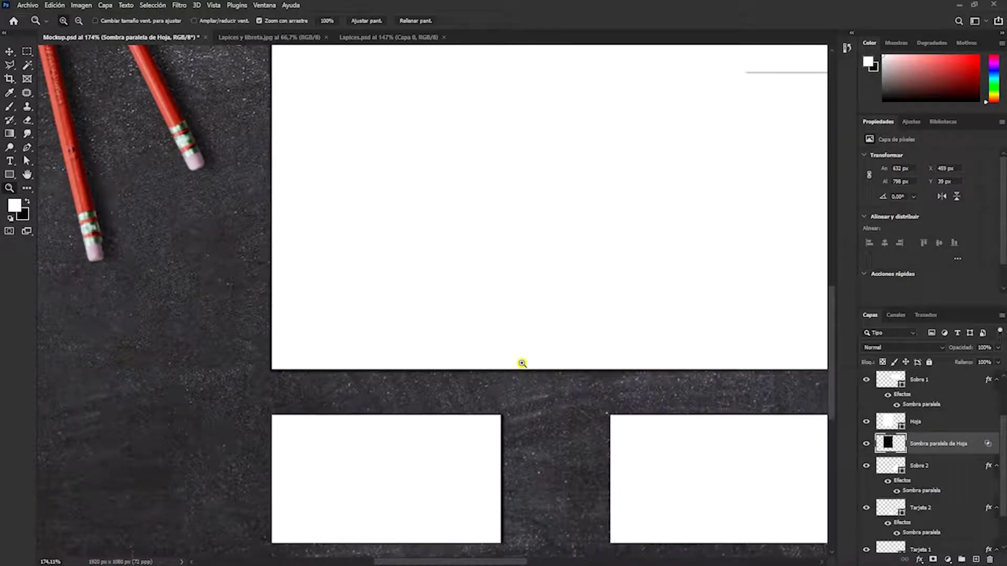
{"action": "key", "text": "ctrl+0"}
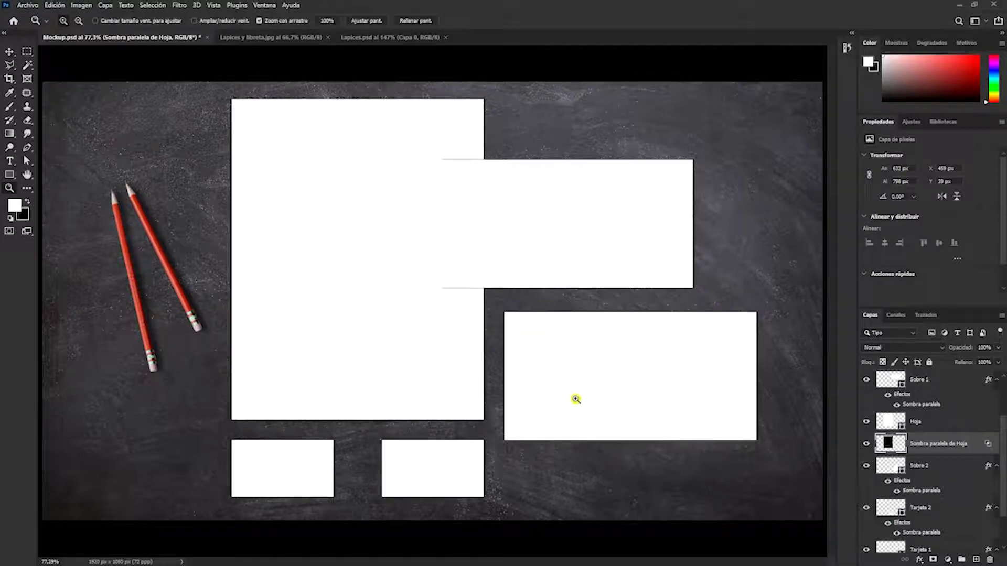
{"action": "scroll", "coordinate": [302, 471], "scroll_direction": "down", "scroll_amount": 2}
Turn Tarjeta 1's drop shadow into its own layer
{"action": "scroll", "coordinate": [301, 467], "scroll_direction": "up", "scroll_amount": 2}
{"action": "key", "text": "v"}
{"action": "left_click", "coordinate": [301, 467]}
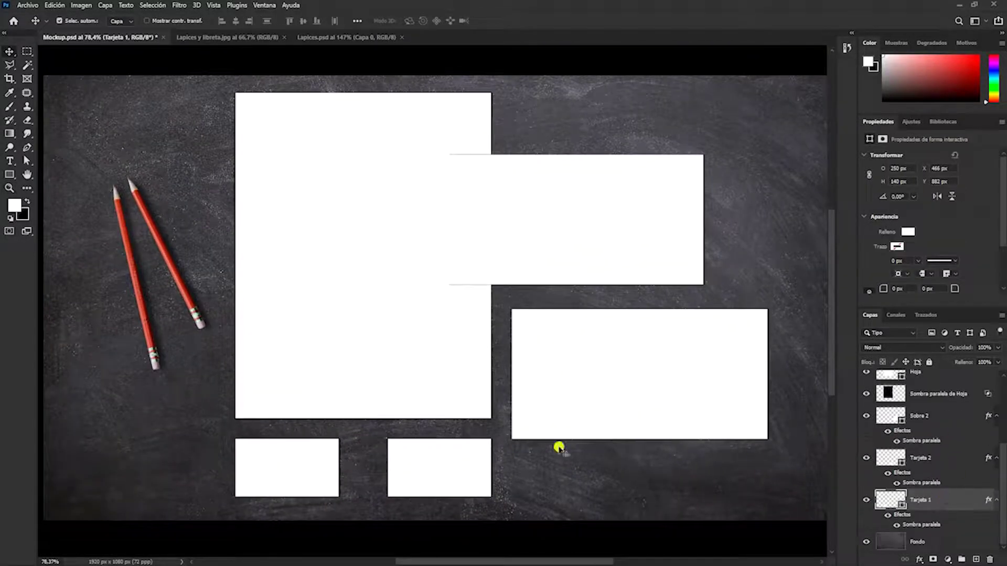
{"action": "right_click", "coordinate": [921, 521]}
{"action": "right_click", "coordinate": [930, 506]}
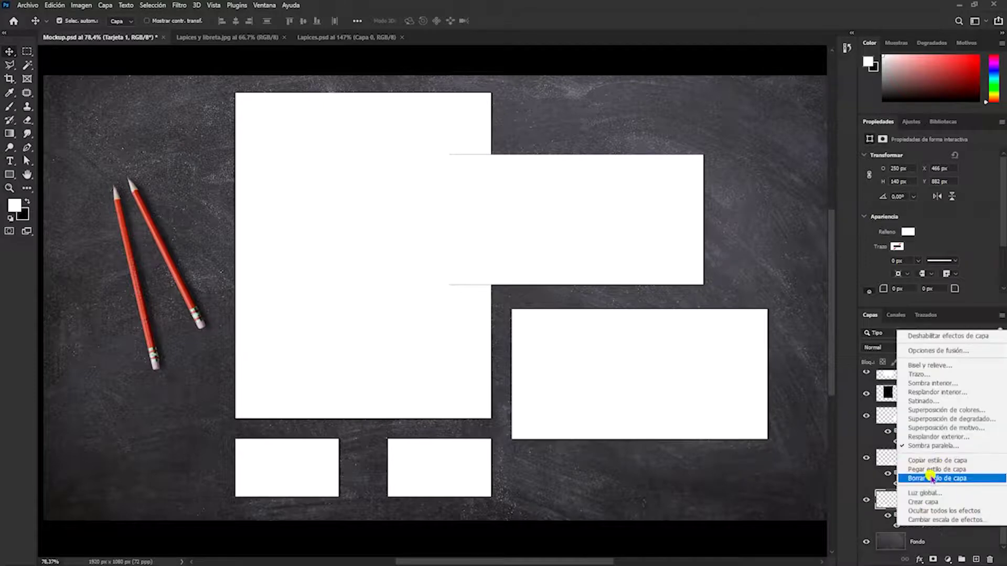
{"action": "left_click", "coordinate": [923, 501]}
Warp the Tarjeta 1 shadow layer and commit the change
{"action": "key", "text": "z"}
{"action": "left_click_drag", "start_coordinate": [259, 447], "coordinate": [370, 363]}
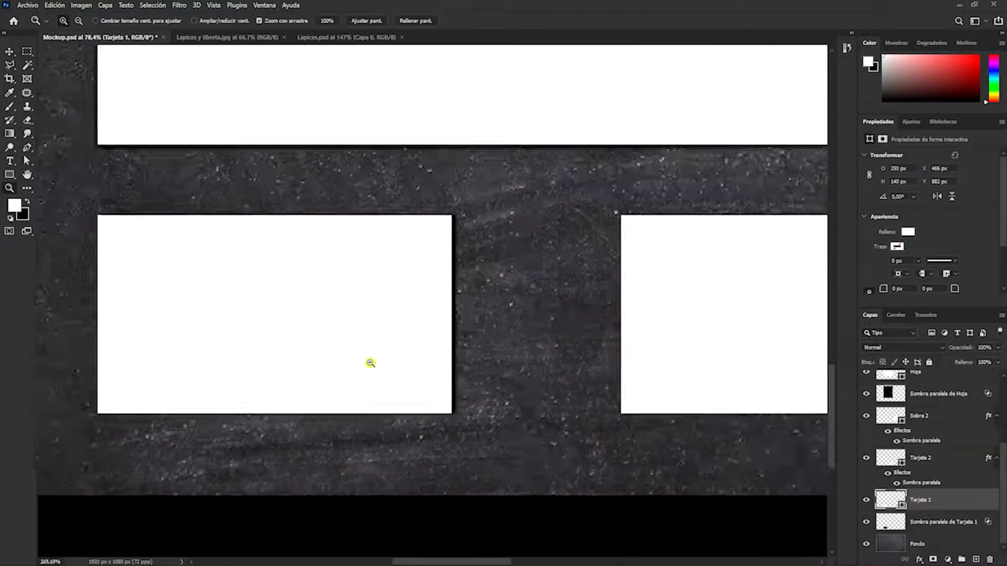
{"action": "scroll", "coordinate": [370, 363], "scroll_direction": "down", "scroll_amount": 1}
{"action": "key", "text": "v"}
{"action": "left_click", "coordinate": [510, 357]}
{"action": "key", "text": "ctrl+t"}
{"action": "right_click", "coordinate": [532, 421]}
{"action": "left_click", "coordinate": [507, 294]}
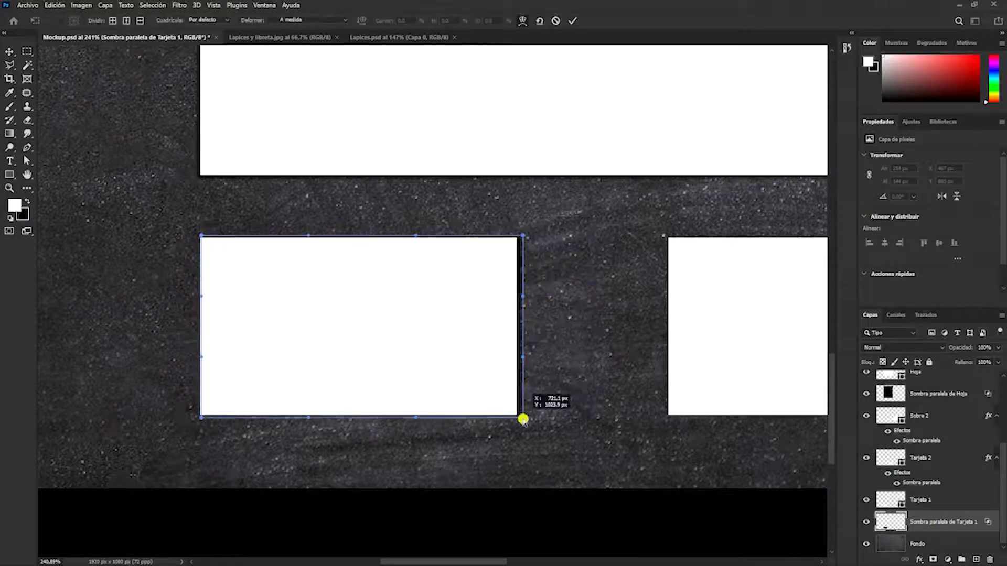
{"action": "key", "text": "Return"}
{"action": "key", "text": "c"}
{"action": "scroll", "coordinate": [502, 299], "scroll_direction": "right", "scroll_amount": 5}
Turn Tarjeta 2's drop shadow into its own layer
{"action": "key", "text": "v"}
{"action": "left_click", "coordinate": [528, 304]}
{"action": "scroll", "coordinate": [922, 504], "scroll_direction": "down", "scroll_amount": 2}
{"action": "right_click", "coordinate": [921, 502]}
{"action": "left_click", "coordinate": [925, 478]}
{"action": "left_click", "coordinate": [464, 213]}
Warp the Tarjeta 2 shadow, bending its right edge slightly
{"action": "left_click", "coordinate": [939, 499]}
{"action": "key", "text": "ctrl+t"}
{"action": "right_click", "coordinate": [554, 356]}
{"action": "left_click", "coordinate": [580, 411]}
{"action": "left_click_drag", "start_coordinate": [706, 313], "coordinate": [704, 302]}
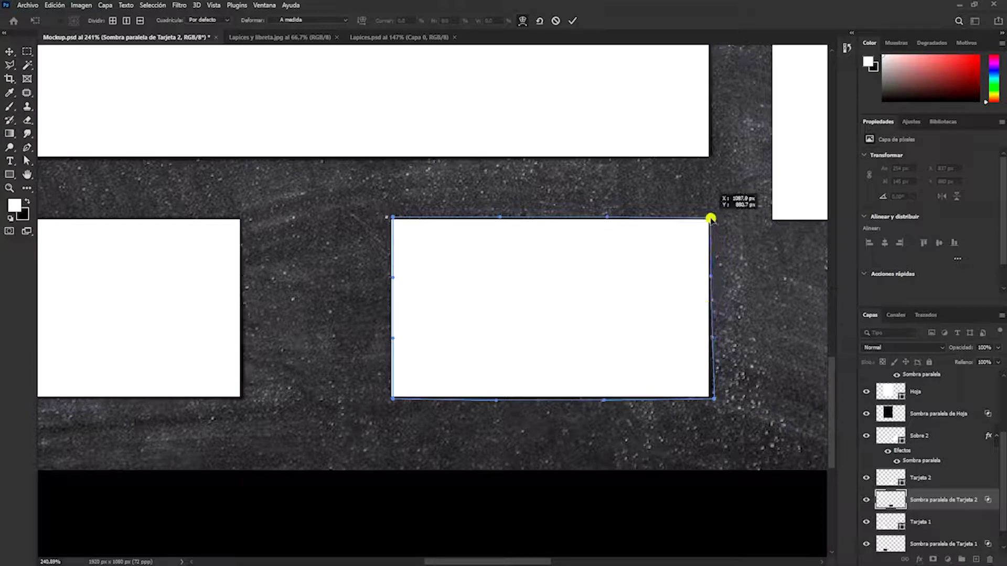
{"action": "key", "text": "Return"}
{"action": "scroll", "coordinate": [247, 294], "scroll_direction": "up", "scroll_amount": 5}
Split Sobre 1's drop shadow into its own layer and put it under free transform
{"action": "right_click", "coordinate": [922, 391]}
{"action": "left_click", "coordinate": [915, 380]}
{"action": "key", "text": "Return"}
{"action": "key", "text": "ctrl+t"}
{"action": "right_click", "coordinate": [394, 313]}
Warp the Sobre 1 shadow's top-left and bottom-left corners and commit
{"action": "left_click", "coordinate": [415, 378]}
{"action": "left_click_drag", "start_coordinate": [267, 103], "coordinate": [261, 106]}
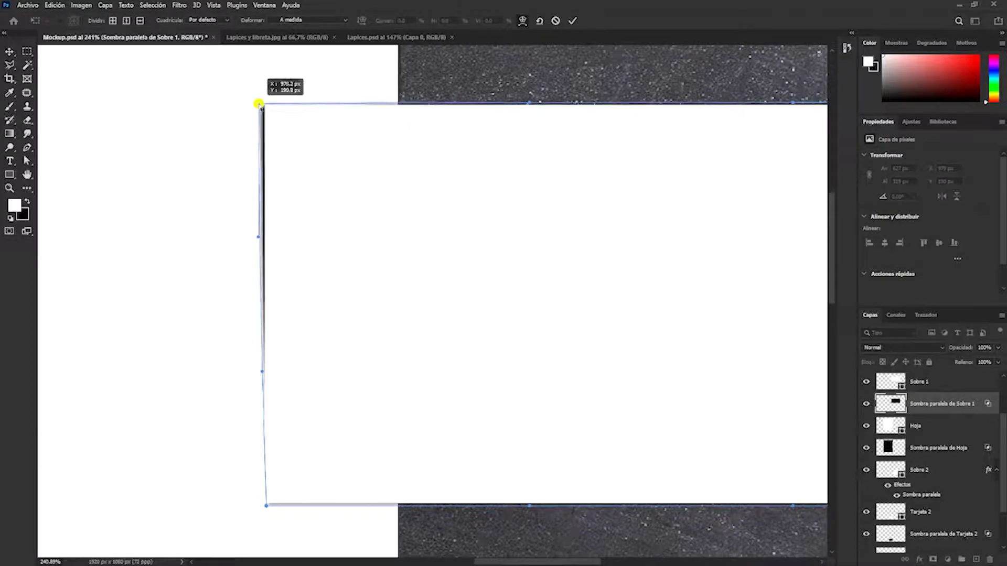
{"action": "left_click_drag", "start_coordinate": [267, 506], "coordinate": [263, 507]}
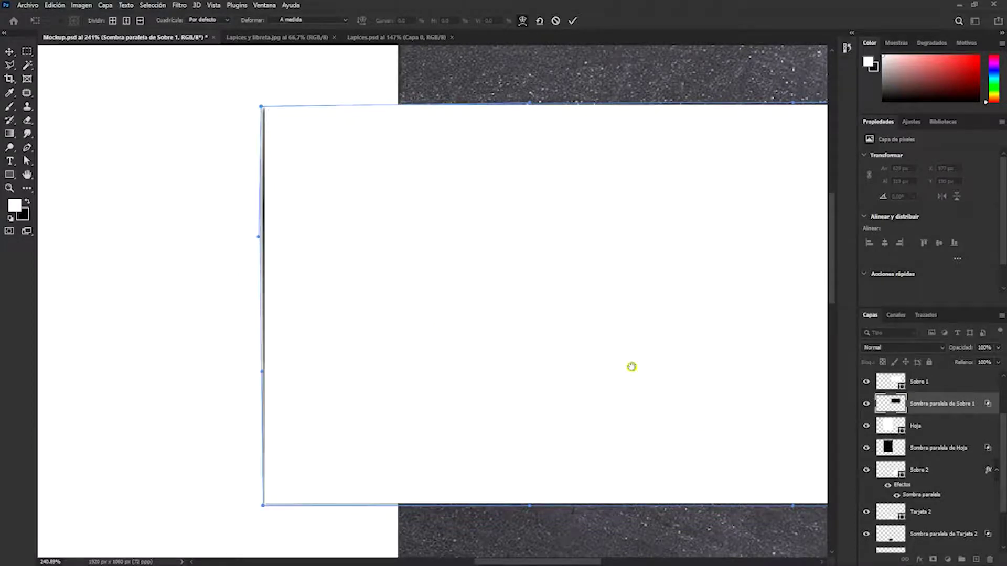
{"action": "key", "text": "Return"}
Turn Sobre 2's drop shadow into its own layer
{"action": "left_click_drag", "start_coordinate": [627, 361], "coordinate": [629, 341]}
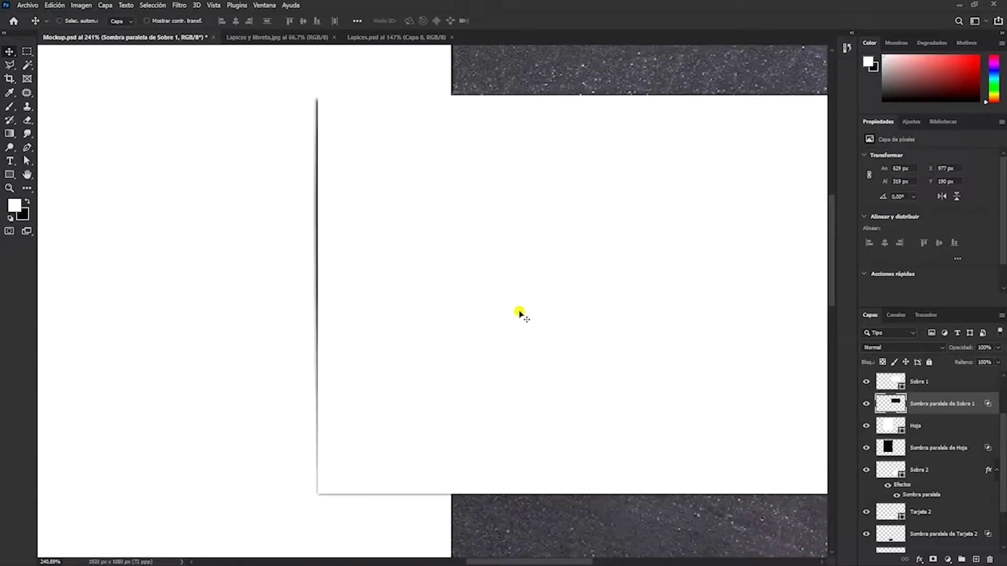
{"action": "scroll", "coordinate": [620, 239], "scroll_direction": "down", "scroll_amount": 5}
{"action": "scroll", "coordinate": [591, 315], "scroll_direction": "up", "scroll_amount": 3}
{"action": "left_click", "coordinate": [601, 338]}
{"action": "scroll", "coordinate": [910, 475], "scroll_direction": "down", "scroll_amount": 1}
{"action": "right_click", "coordinate": [910, 475]}
{"action": "left_click", "coordinate": [938, 451]}
{"action": "key", "text": "Return"}
Warp the Sobre 2 shadow, pulling its edge out slightly
{"action": "key", "text": "ctrl+t"}
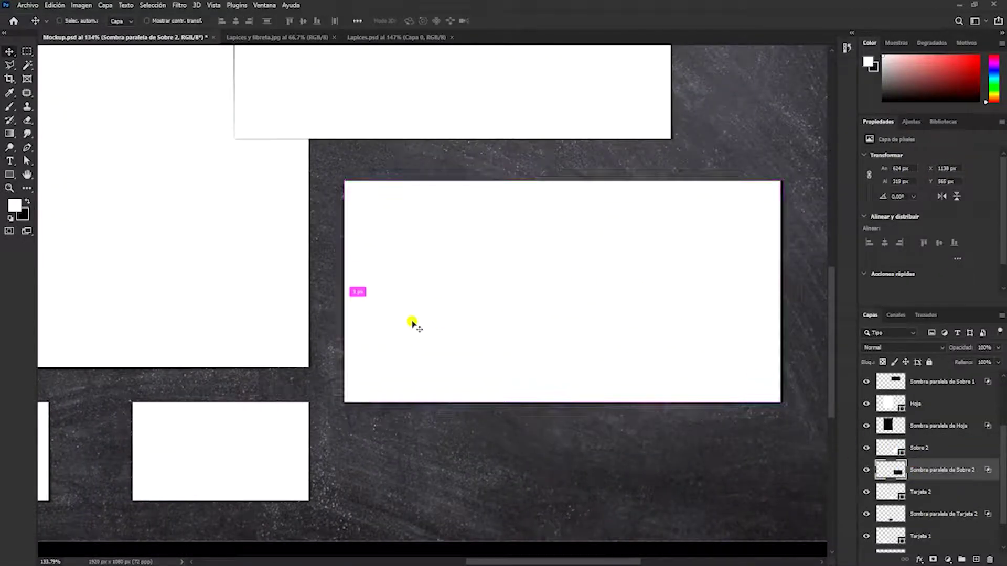
{"action": "right_click", "coordinate": [401, 320]}
{"action": "left_click", "coordinate": [443, 431]}
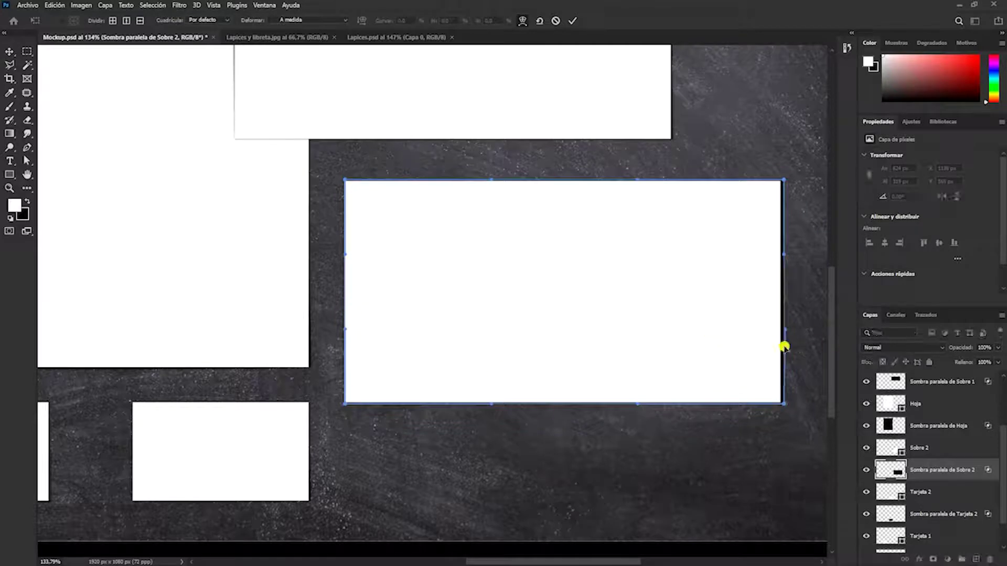
{"action": "left_click_drag", "start_coordinate": [618, 409], "coordinate": [585, 403]}
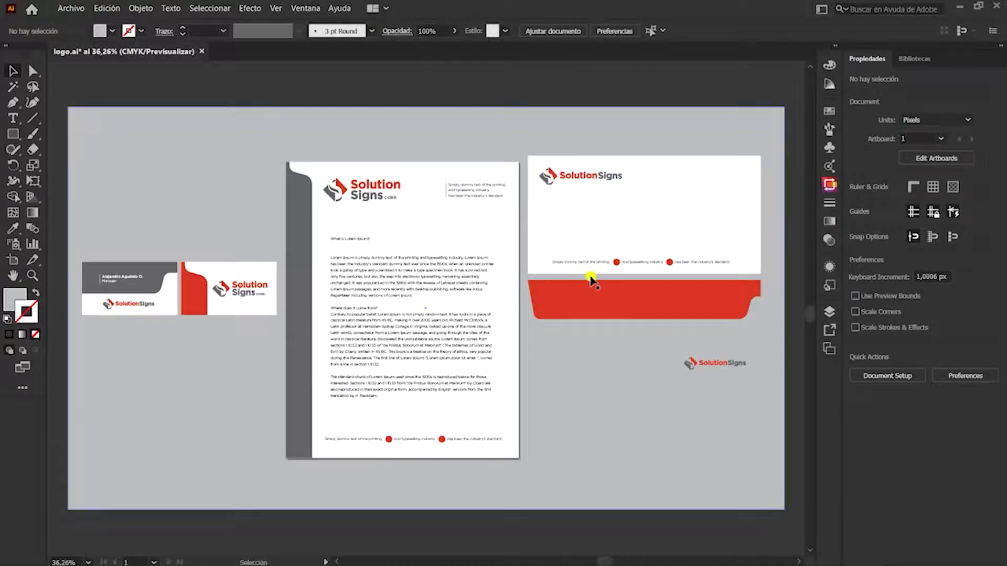
Select the red envelope flap shape (about 624 × 104 px) in Illustrator's logo.ai
{"action": "left_click", "coordinate": [638, 302]}
{"action": "key", "text": "z"}
{"action": "mouse_move", "coordinate": [634, 301]}
{"action": "left_mouse_down"}
{"action": "mouse_move", "coordinate": [675, 304]}
{"action": "mouse_move", "coordinate": [541, 293]}
{"action": "left_mouse_up"}
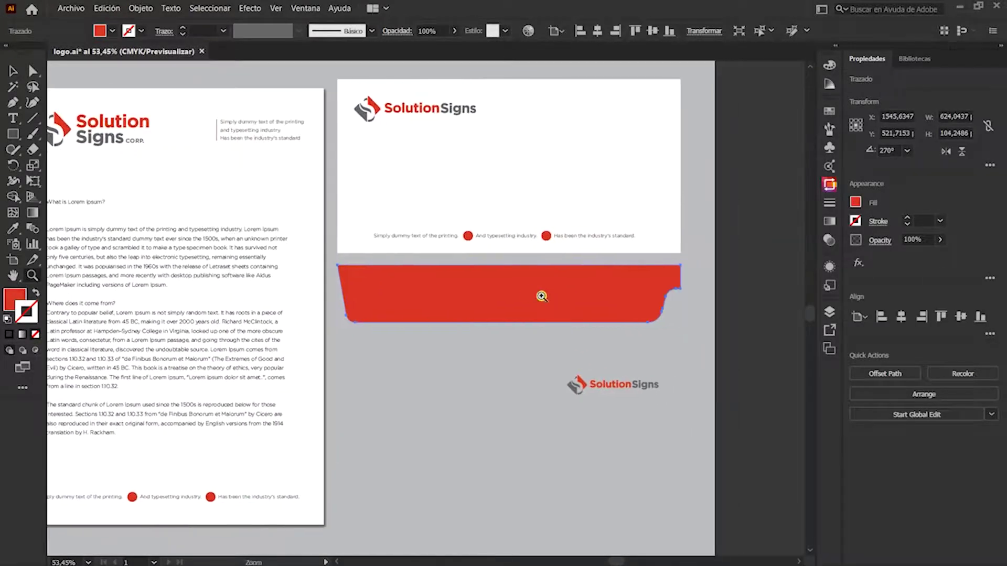
{"action": "key", "text": "v"}
{"action": "left_click", "coordinate": [570, 294]}
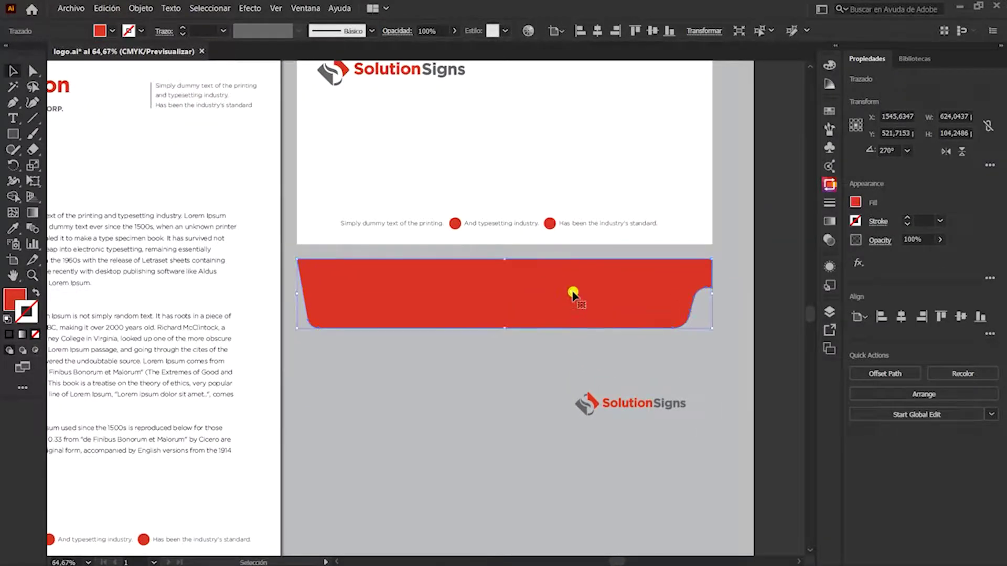
{"action": "key", "text": "a"}
{"action": "key", "text": "v"}
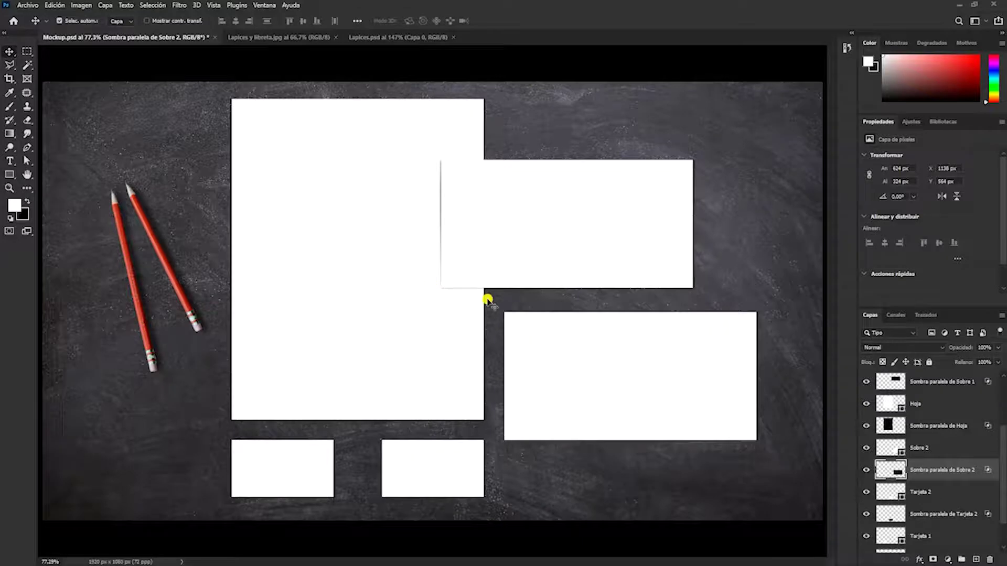
Paste the red flap as pixels and move it onto the envelope's top edge
{"action": "key", "text": "ctrl+v"}
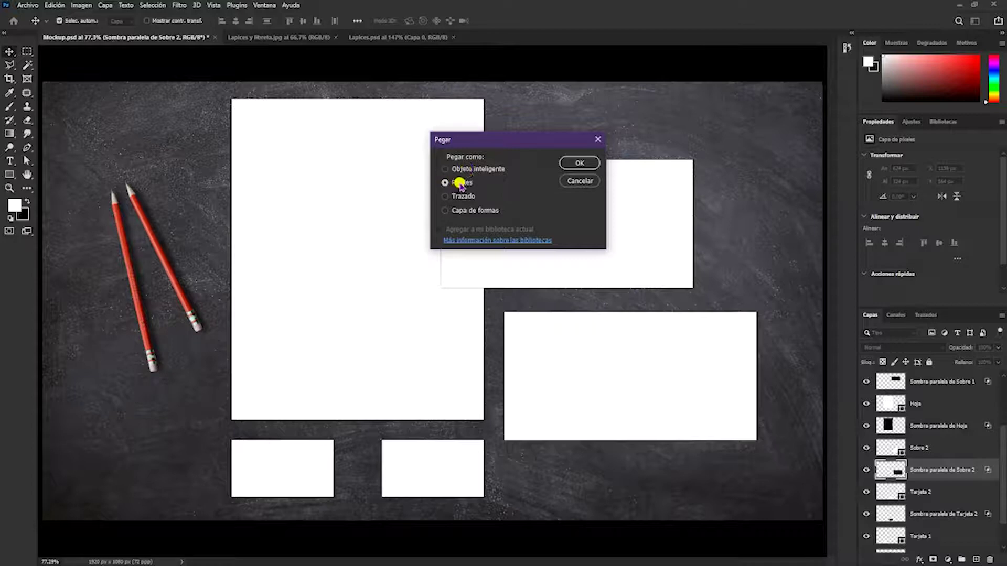
{"action": "left_click", "coordinate": [577, 163]}
{"action": "mouse_move", "coordinate": [503, 317]}
{"action": "left_mouse_down"}
{"action": "mouse_move", "coordinate": [561, 318]}
{"action": "mouse_move", "coordinate": [652, 350]}
{"action": "left_mouse_up"}
{"action": "left_click_drag", "start_coordinate": [941, 474], "coordinate": [920, 374]}
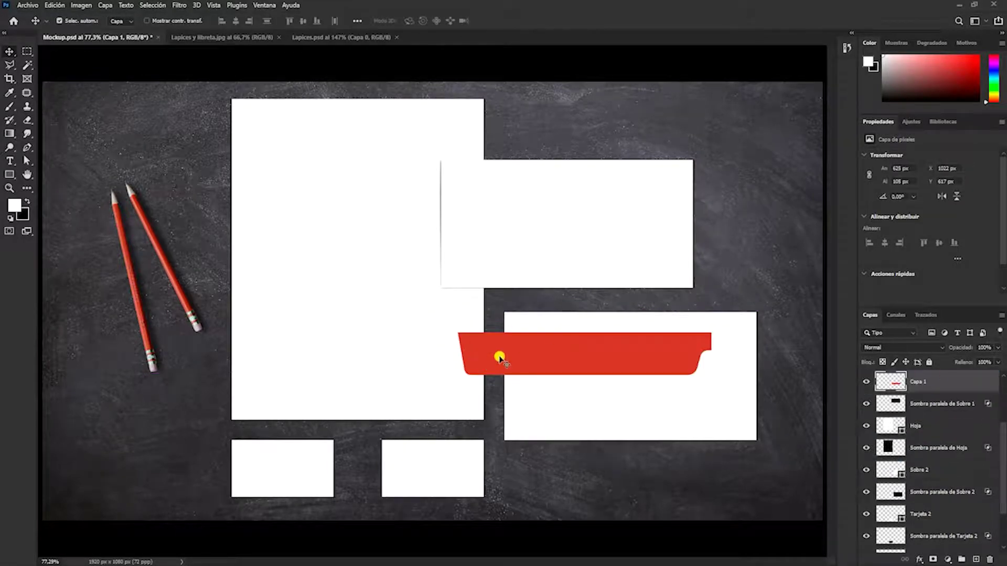
{"action": "left_click_drag", "start_coordinate": [500, 359], "coordinate": [550, 333]}
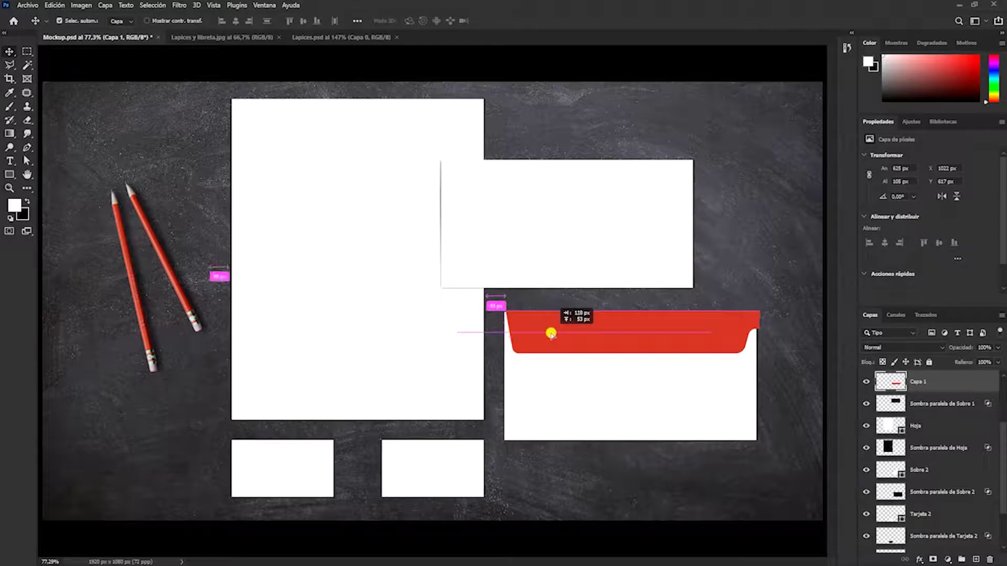
{"action": "left_click_drag", "start_coordinate": [551, 334], "coordinate": [551, 333]}
Nudge the flap down and narrow it to 620 × 105 px to match the envelope
{"action": "key", "text": "z"}
{"action": "mouse_move", "coordinate": [604, 350]}
{"action": "left_mouse_down"}
{"action": "mouse_move", "coordinate": [671, 349]}
{"action": "mouse_move", "coordinate": [548, 333]}
{"action": "left_mouse_up"}
{"action": "left_click", "coordinate": [670, 349]}
{"action": "key", "text": "v"}
{"action": "left_click_drag", "start_coordinate": [441, 298], "coordinate": [442, 305]}
{"action": "scroll", "coordinate": [569, 303], "scroll_direction": "right", "scroll_amount": 3}
{"action": "key", "text": "ctrl+t"}
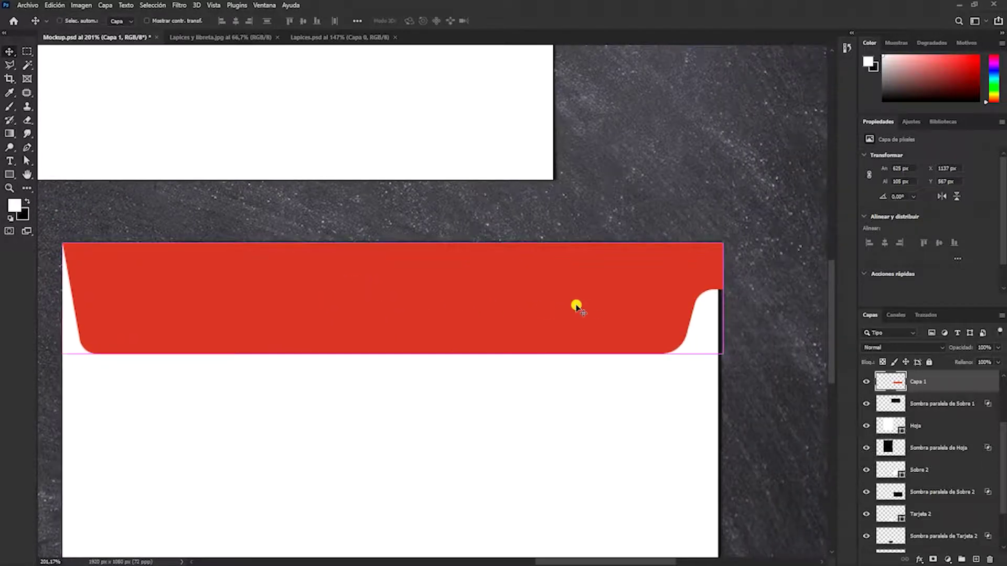
{"action": "left_click_drag", "start_coordinate": [723, 299], "coordinate": [717, 298]}
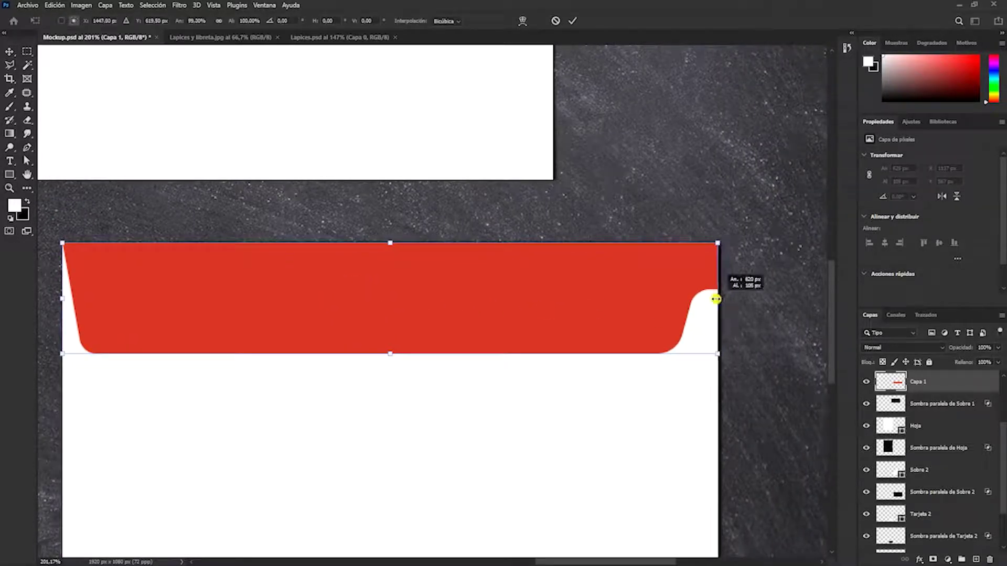
{"action": "key", "text": "Return"}
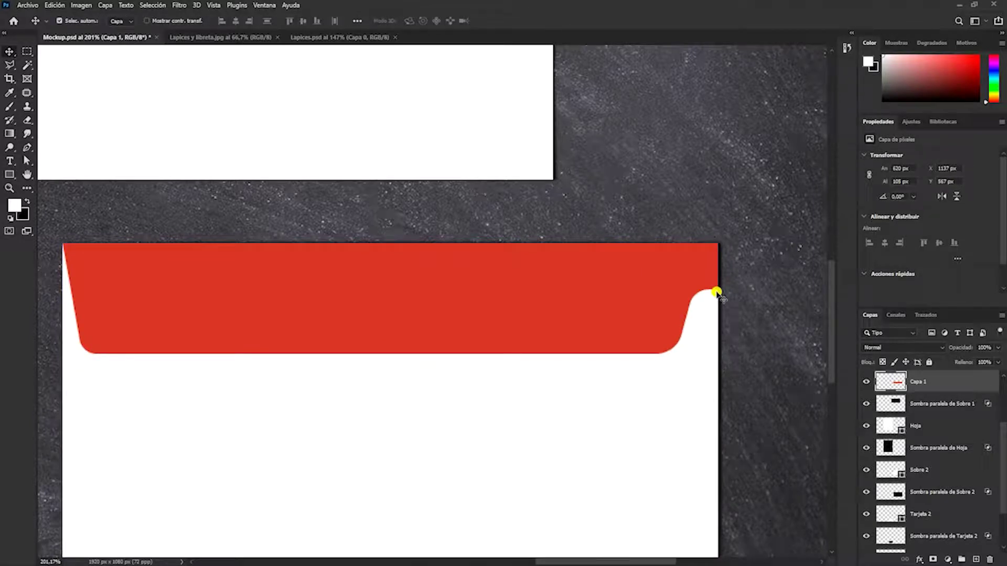
Rename the flap layer Lengueta and add a drop shadow: 60% opacity, 4 px distance, 7 px size
{"action": "double_click", "coordinate": [915, 381]}
{"action": "type", "text": "Lengueta"}
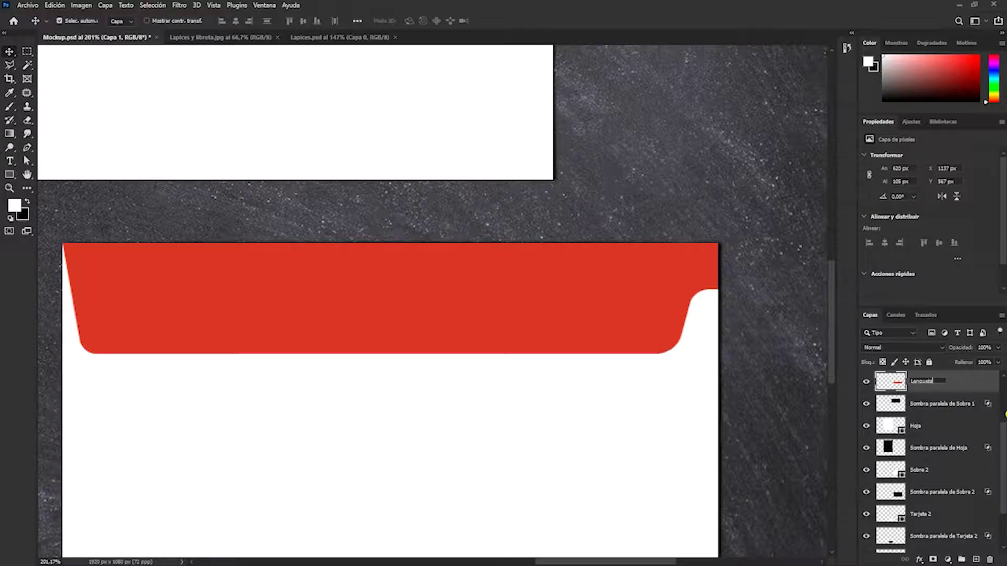
{"action": "key", "text": "Return"}
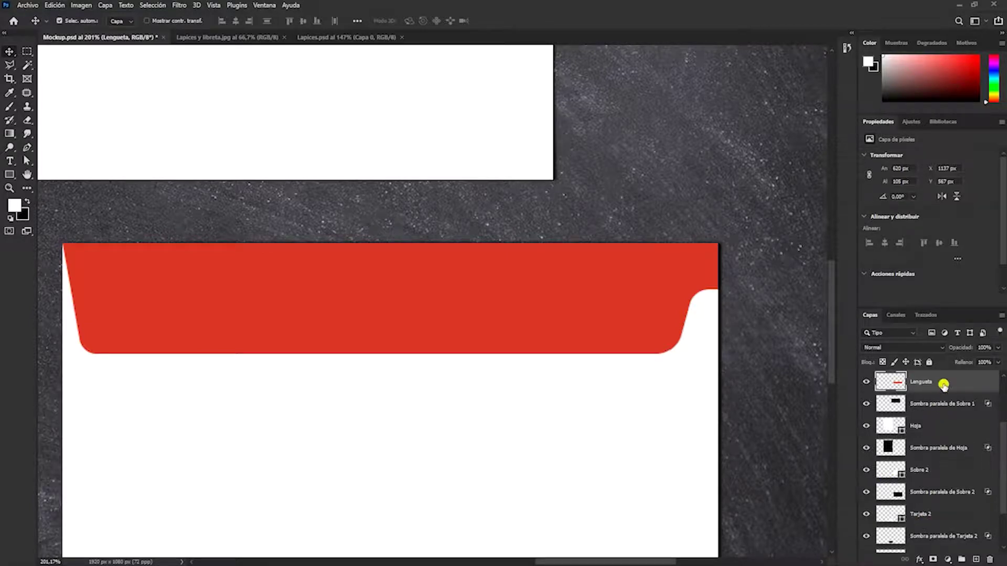
{"action": "double_click", "coordinate": [859, 377]}
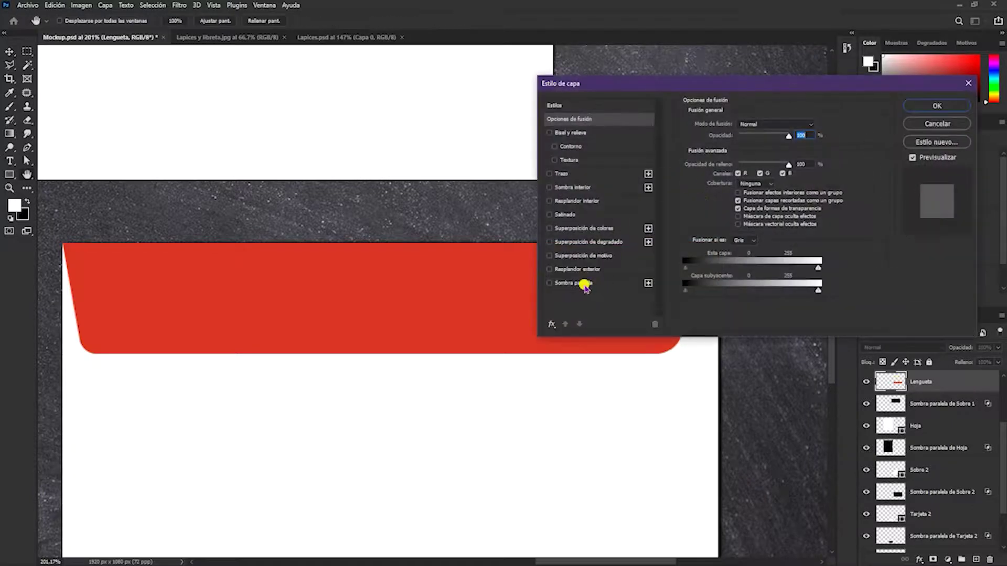
{"action": "left_click", "coordinate": [587, 284]}
{"action": "left_click_drag", "start_coordinate": [435, 328], "coordinate": [432, 340]}
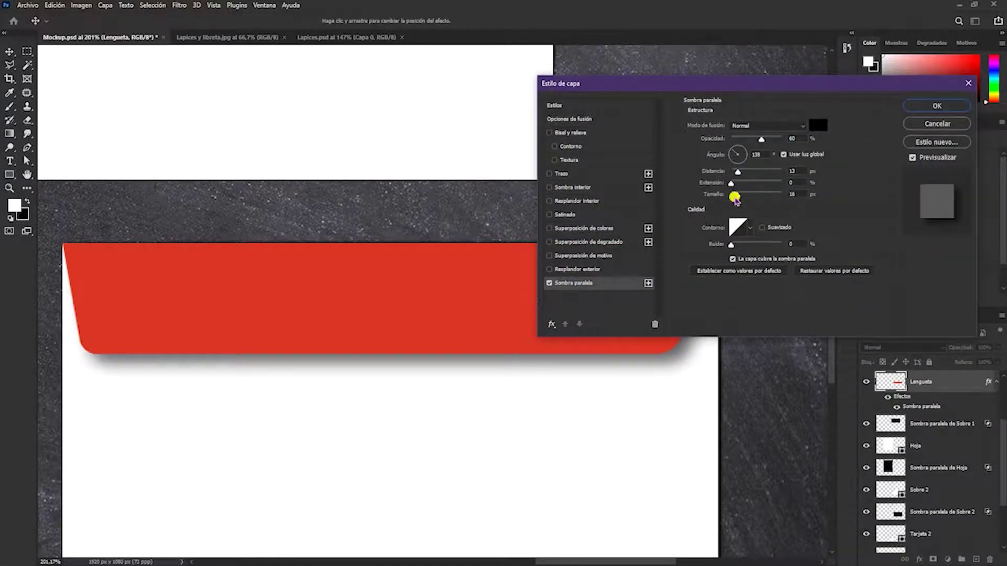
{"action": "left_click_drag", "start_coordinate": [737, 195], "coordinate": [733, 172]}
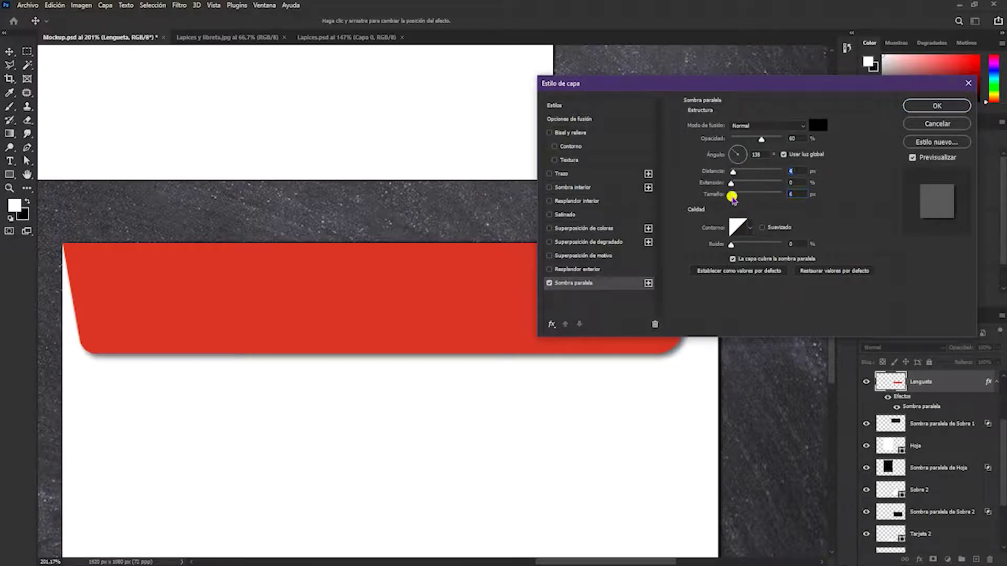
{"action": "left_click_drag", "start_coordinate": [734, 195], "coordinate": [736, 195]}
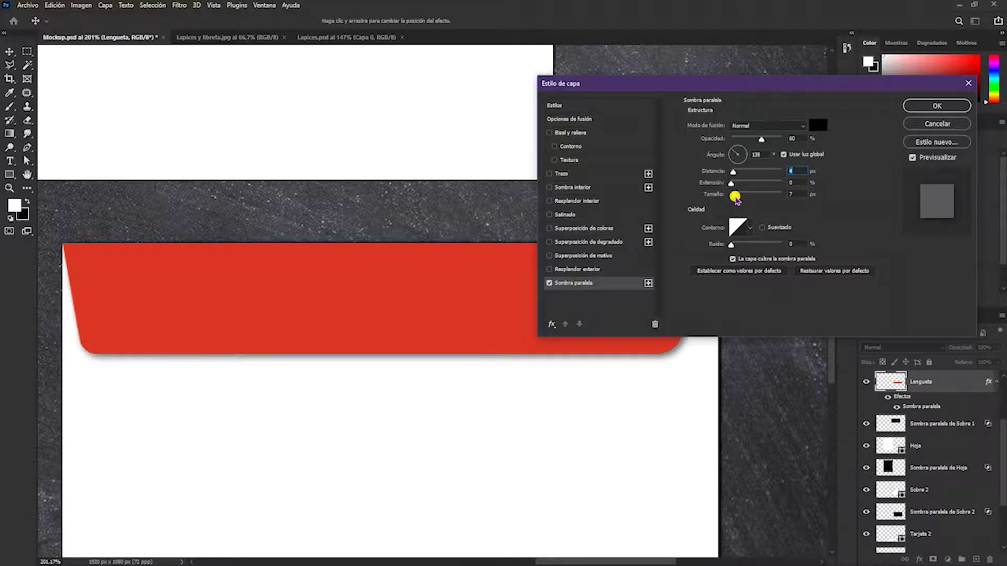
{"action": "key", "text": "Return"}
{"action": "right_click", "coordinate": [939, 416]}
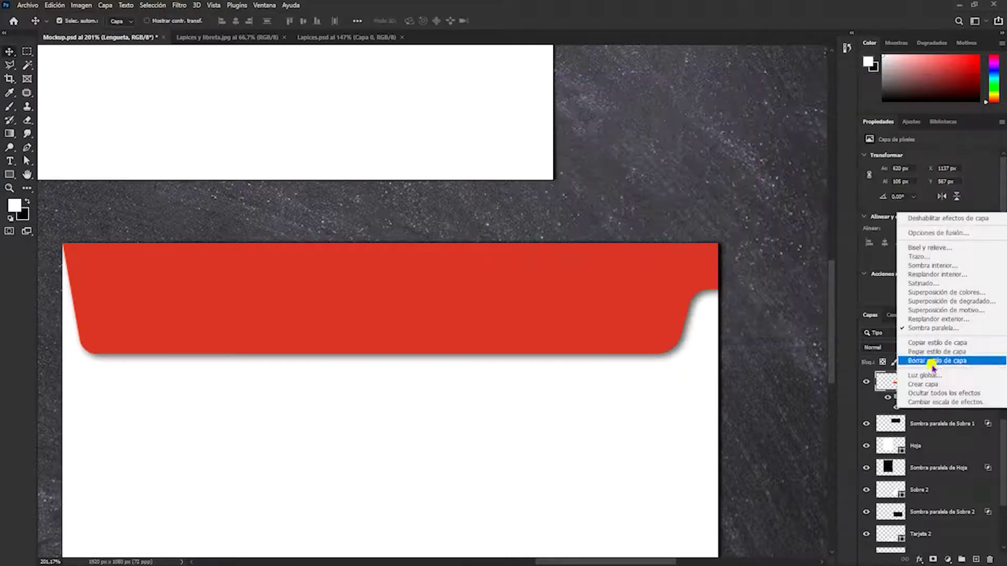
Move Lengueta's drop shadow onto its own layer and warp its bottom edge slightly downward
{"action": "left_click", "coordinate": [927, 386]}
{"action": "left_click", "coordinate": [317, 354], "text": "ctrl"}
{"action": "key", "text": "ctrl+t"}
{"action": "right_click", "coordinate": [160, 347]}
{"action": "left_click", "coordinate": [173, 427]}
{"action": "left_click_drag", "start_coordinate": [500, 363], "coordinate": [539, 365]}
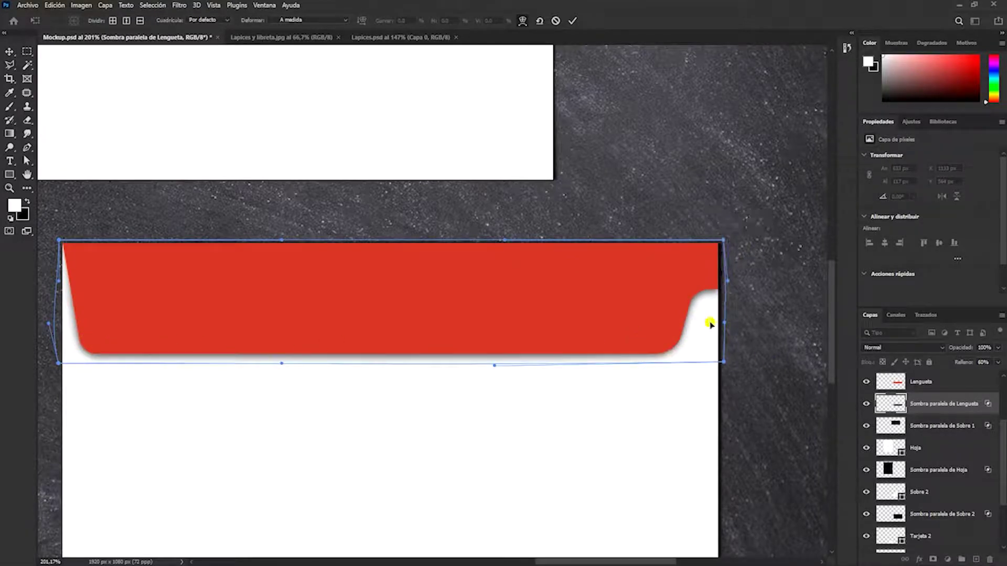
{"action": "key", "text": "Return"}
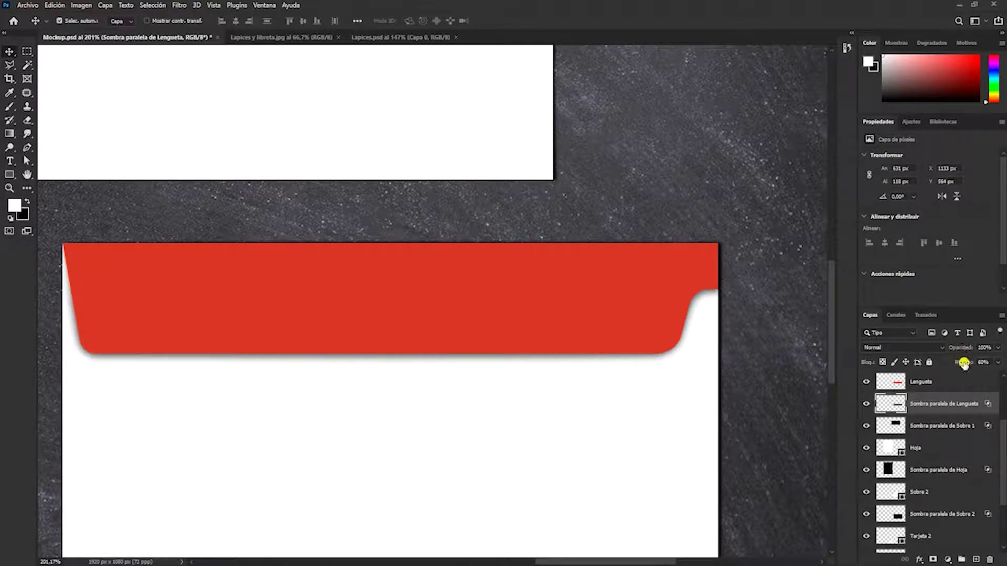
Lower the shadow layer's fill to fade it, then view the whole mockup
{"action": "left_click_drag", "start_coordinate": [962, 364], "coordinate": [999, 362]}
{"action": "left_click", "coordinate": [986, 361]}
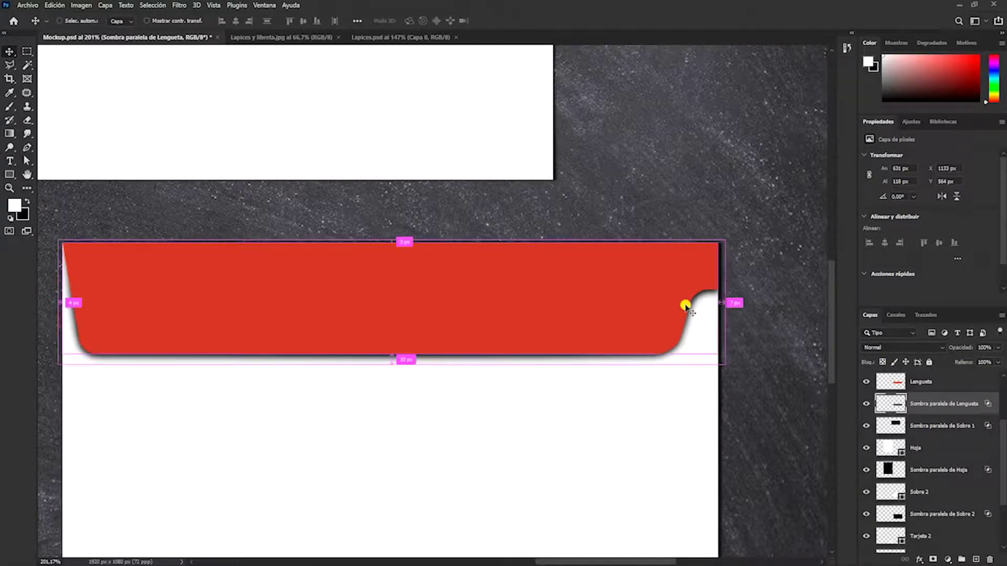
{"action": "key", "text": "ctrl+0"}
{"action": "left_click", "coordinate": [729, 267]}
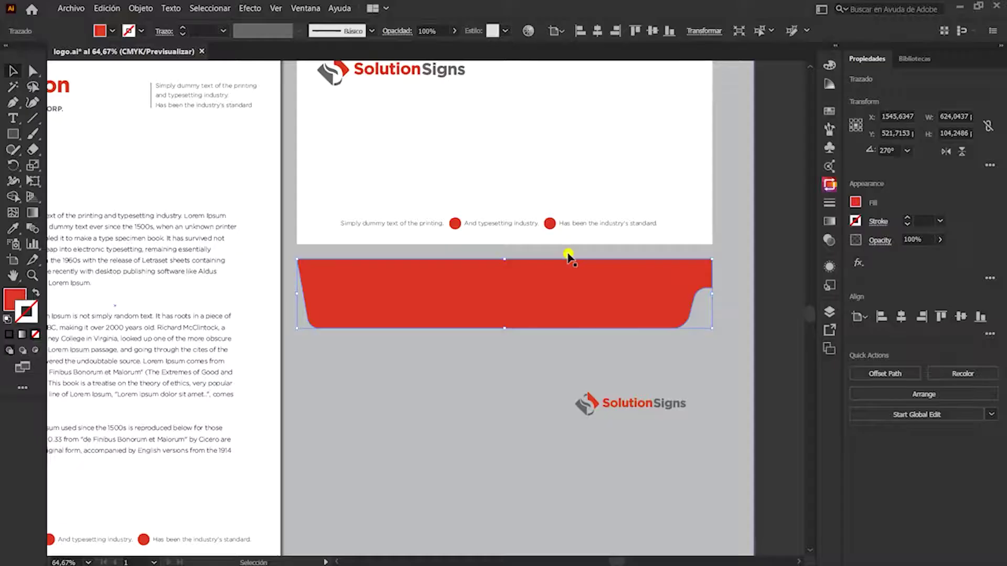
Copy the letterhead's grey sidebar strip from Illustrator and paste it into the mockup as pixels
{"action": "key", "text": "ctrl+0"}
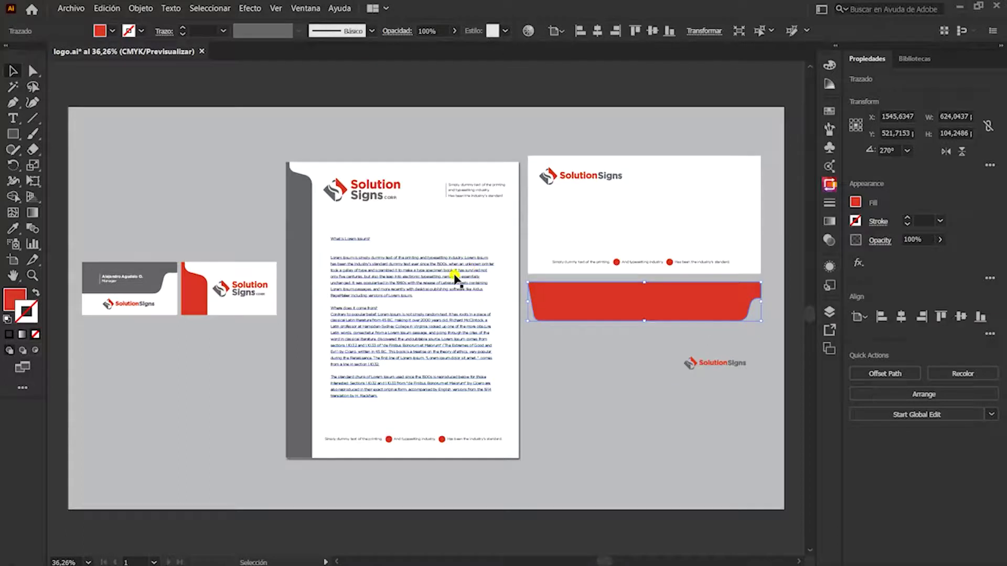
{"action": "left_click", "coordinate": [292, 238]}
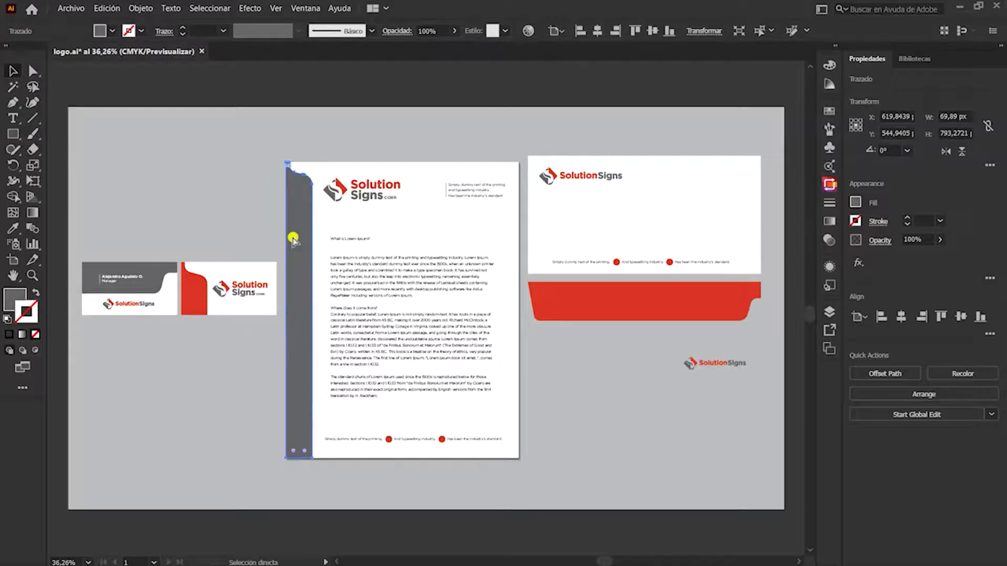
{"action": "key", "text": "ctrl+c"}
{"action": "key", "text": "ctrl+v"}
{"action": "left_click", "coordinate": [582, 165]}
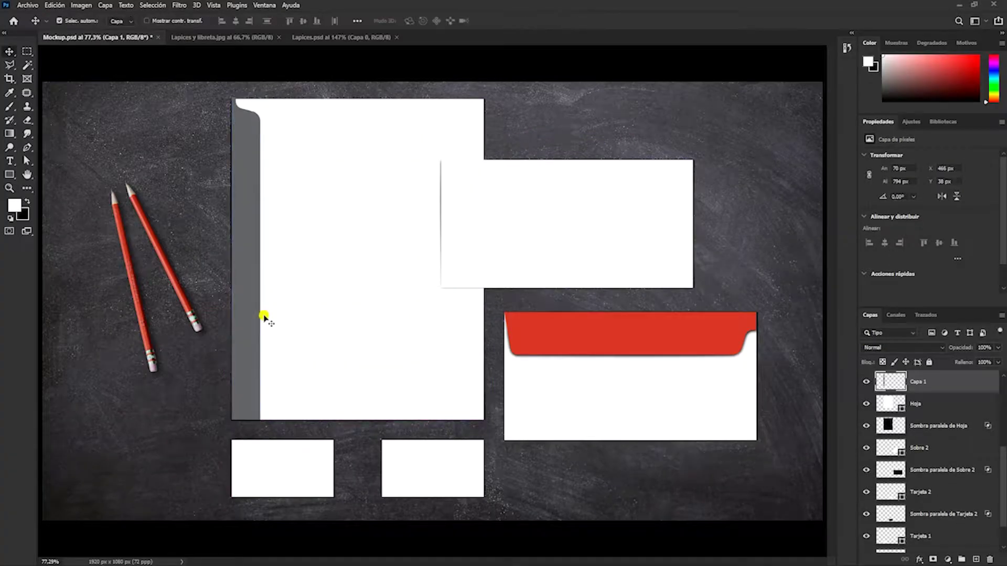
Place the red shape on the right business card, aligned to its left edge and resized to fit
{"action": "key", "text": "alt+Tab"}
{"action": "key", "text": "ctrl+c"}
{"action": "key", "text": "alt+Tab"}
{"action": "key", "text": "ctrl+v"}
{"action": "key", "text": "Return"}
{"action": "left_click_drag", "start_coordinate": [433, 302], "coordinate": [401, 478]}
{"action": "key", "text": "Return"}
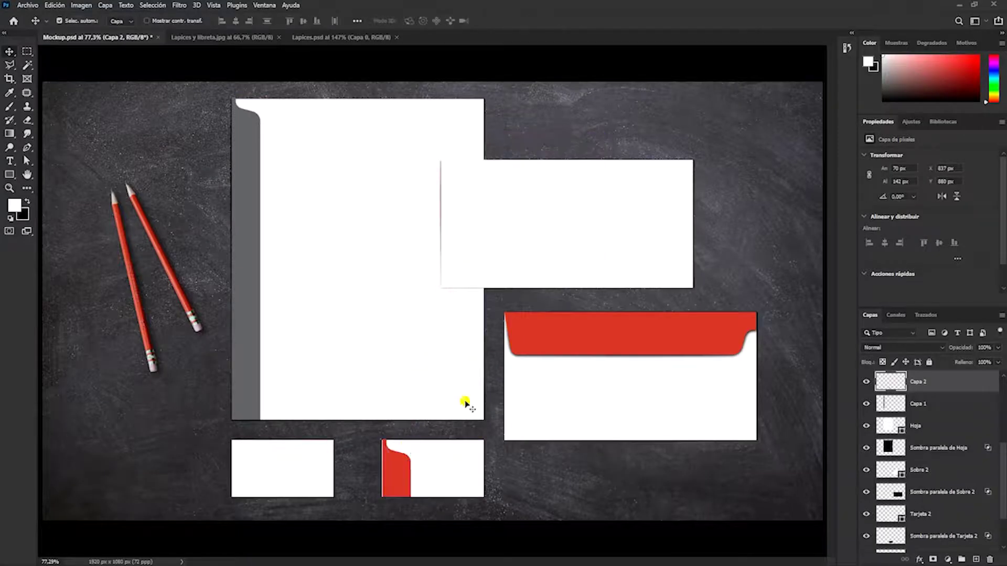
{"action": "scroll", "coordinate": [432, 457], "scroll_direction": "up", "scroll_amount": 3}
{"action": "scroll", "coordinate": [411, 450], "scroll_direction": "up", "scroll_amount": 3}
{"action": "left_click_drag", "start_coordinate": [471, 327], "coordinate": [454, 329]}
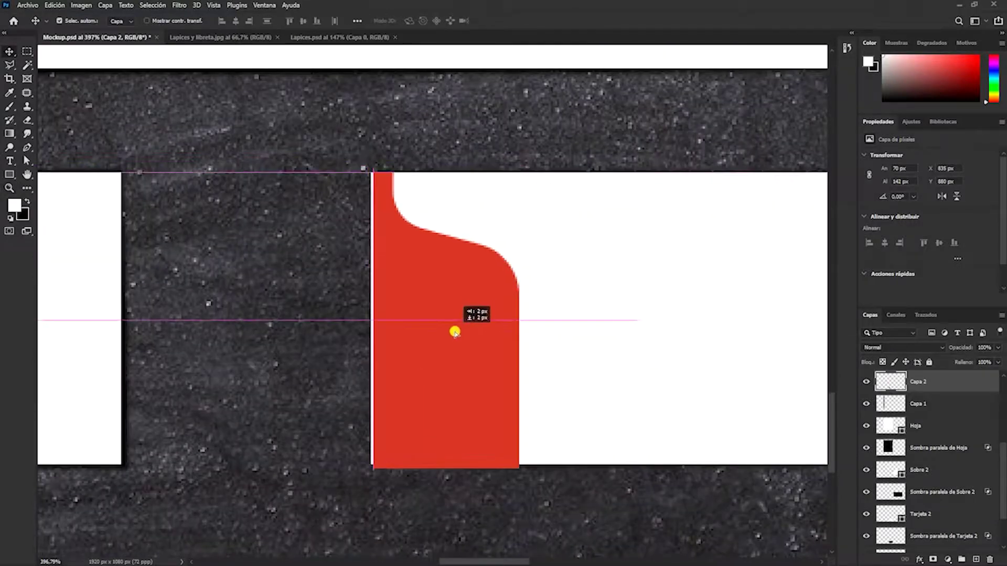
{"action": "key", "text": "ctrl+t"}
{"action": "left_click_drag", "start_coordinate": [518, 168], "coordinate": [518, 178]}
{"action": "key", "text": "Return"}
{"action": "key", "text": "ctrl+0"}
Paste the grey shape onto the left business card and resize it to fit
{"action": "key", "text": "alt+Tab"}
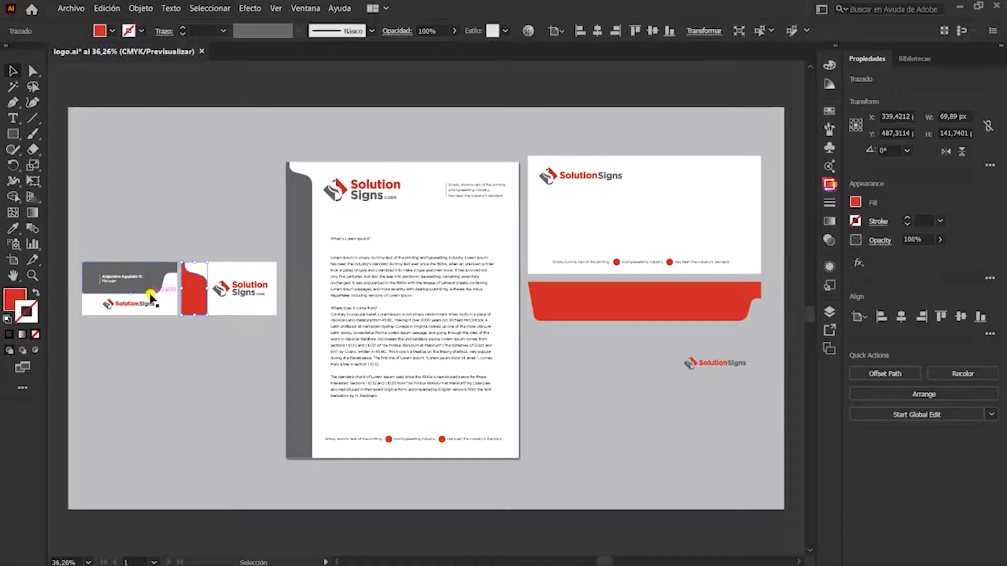
{"action": "key", "text": "ctrl+c"}
{"action": "key", "text": "alt+Tab"}
{"action": "key", "text": "ctrl+v"}
{"action": "left_click_drag", "start_coordinate": [446, 320], "coordinate": [306, 474]}
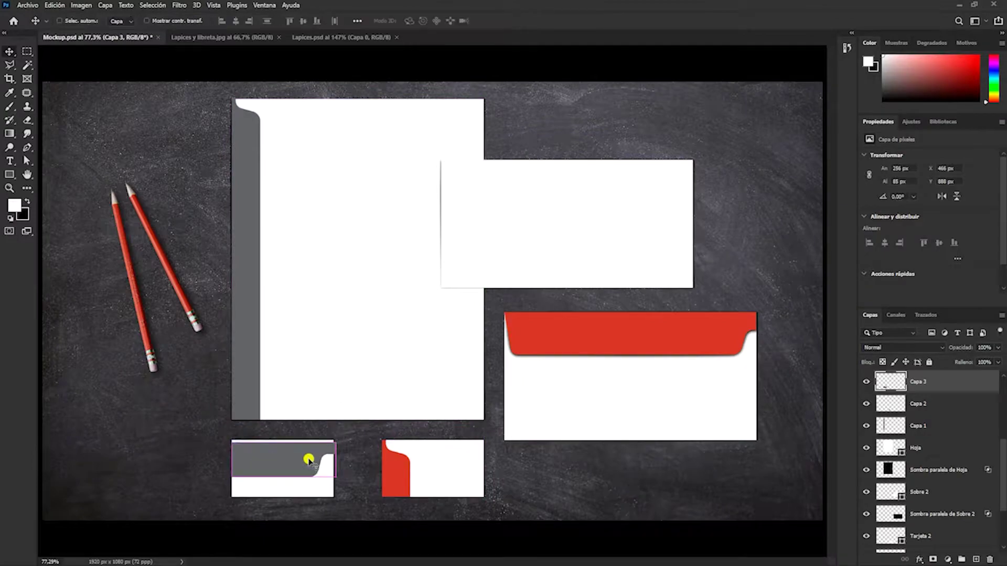
{"action": "scroll", "coordinate": [308, 456], "scroll_direction": "up", "scroll_amount": 3}
{"action": "left_click_drag", "start_coordinate": [461, 370], "coordinate": [488, 377]}
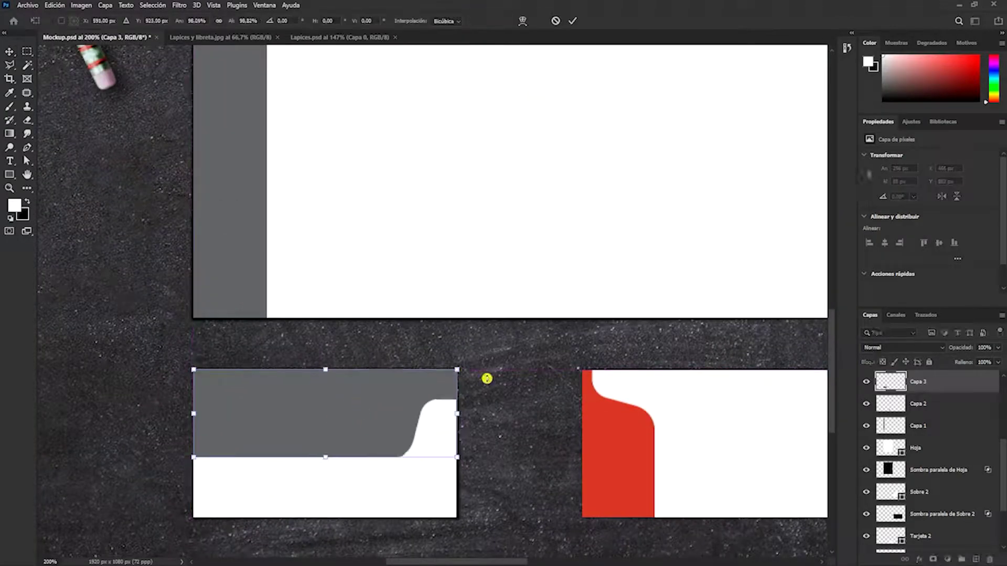
{"action": "key", "text": "alt+Tab"}
Paste the red-dot text line into the mockup and move its layer above the sheet
{"action": "left_click", "coordinate": [479, 436]}
{"action": "key", "text": "ctrl+c"}
{"action": "key", "text": "alt+Tab"}
{"action": "key", "text": "ctrl+v"}
{"action": "key", "text": "Return"}
{"action": "mouse_move", "coordinate": [404, 301]}
{"action": "left_mouse_down"}
{"action": "mouse_move", "coordinate": [346, 404]}
{"action": "mouse_move", "coordinate": [546, 271]}
{"action": "left_mouse_up"}
{"action": "scroll", "coordinate": [917, 483], "scroll_direction": "up", "scroll_amount": 1}
{"action": "left_click_drag", "start_coordinate": [922, 391], "coordinate": [891, 456]}
{"action": "left_click_drag", "start_coordinate": [640, 275], "coordinate": [628, 276]}
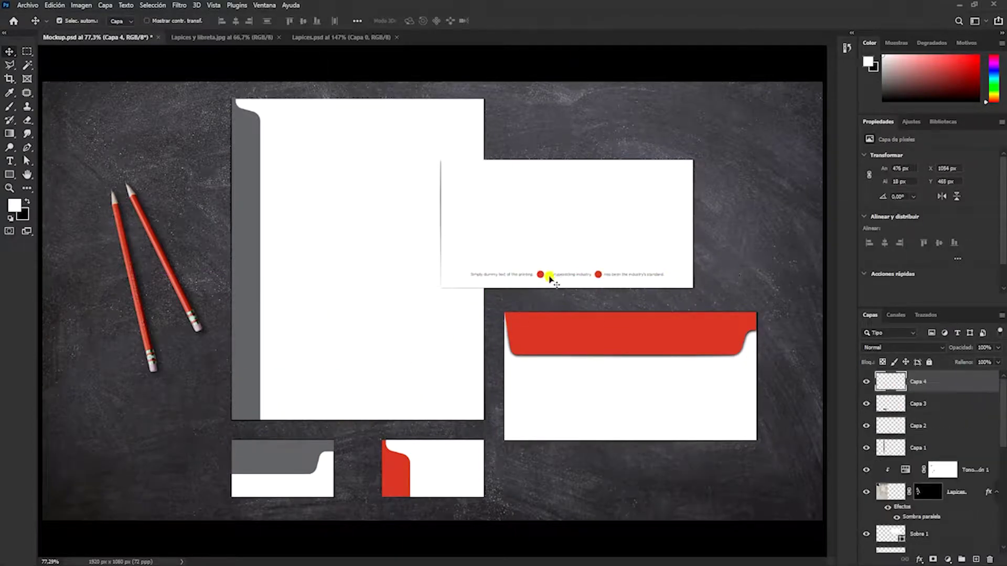
Copy the letterhead body text from Illustrator and paste it into the mockup
{"action": "key", "text": "alt+Tab"}
{"action": "left_click", "coordinate": [456, 198]}
{"action": "key", "text": "ctrl+c"}
{"action": "key", "text": "alt+Tab"}
{"action": "key", "text": "ctrl+v"}
{"action": "left_click", "coordinate": [583, 184]}
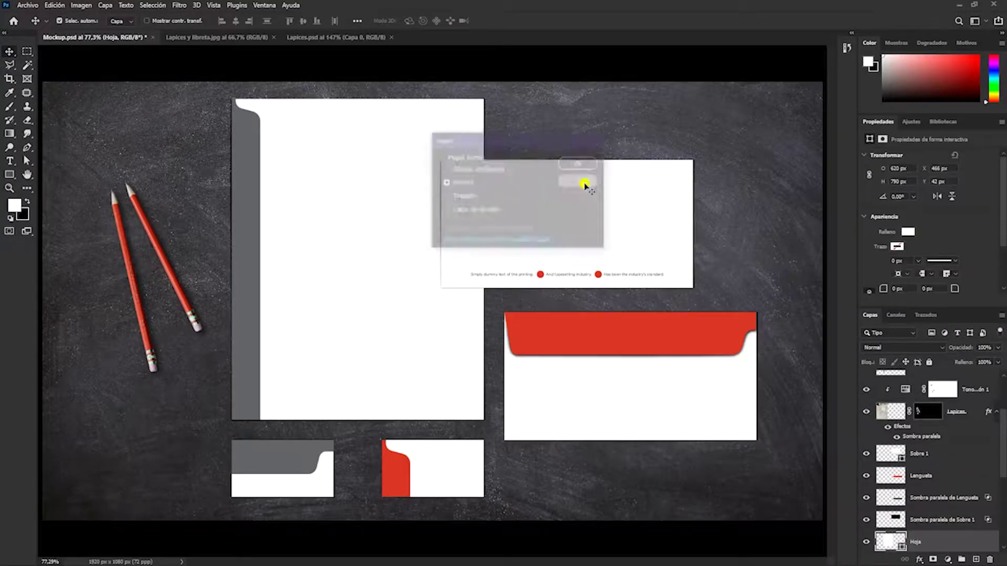
Place the red-dot line at the letterhead's bottom and move the Sobre 1 envelope layer to the top
{"action": "key", "text": "Return"}
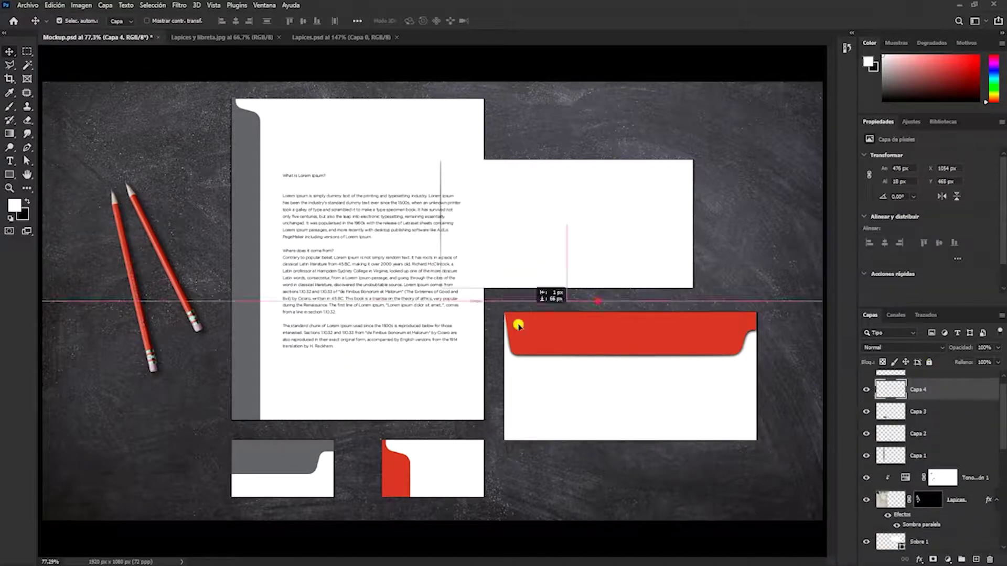
{"action": "left_click_drag", "start_coordinate": [540, 275], "coordinate": [345, 402]}
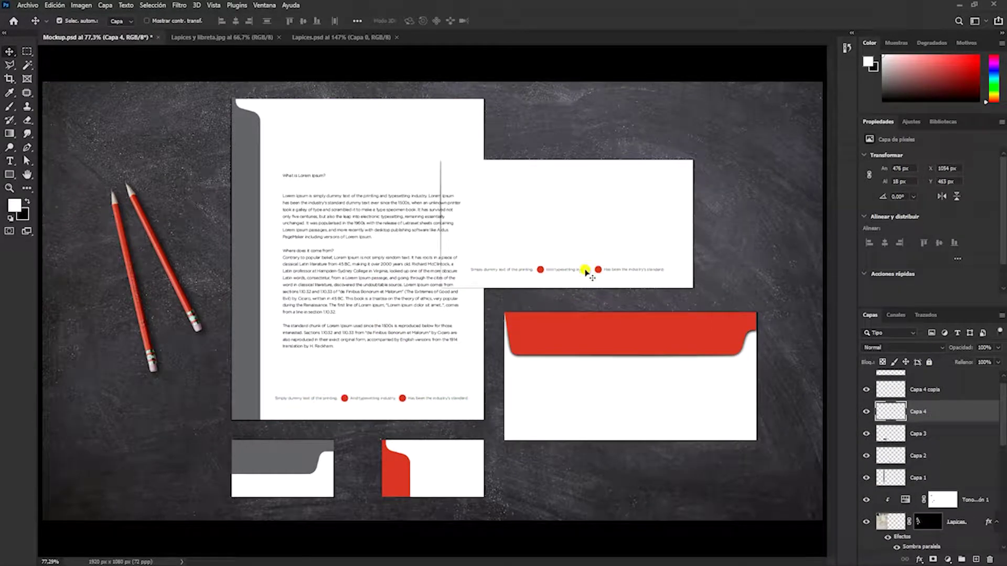
{"action": "scroll", "coordinate": [947, 498], "scroll_direction": "up", "scroll_amount": 5}
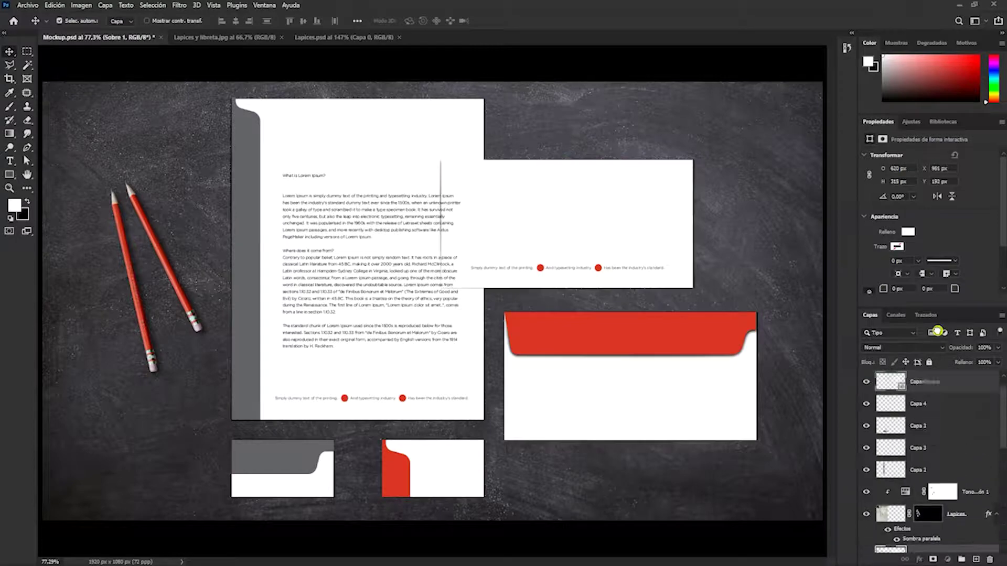
{"action": "left_click", "coordinate": [888, 498]}
{"action": "left_click_drag", "start_coordinate": [887, 501], "coordinate": [902, 373]}
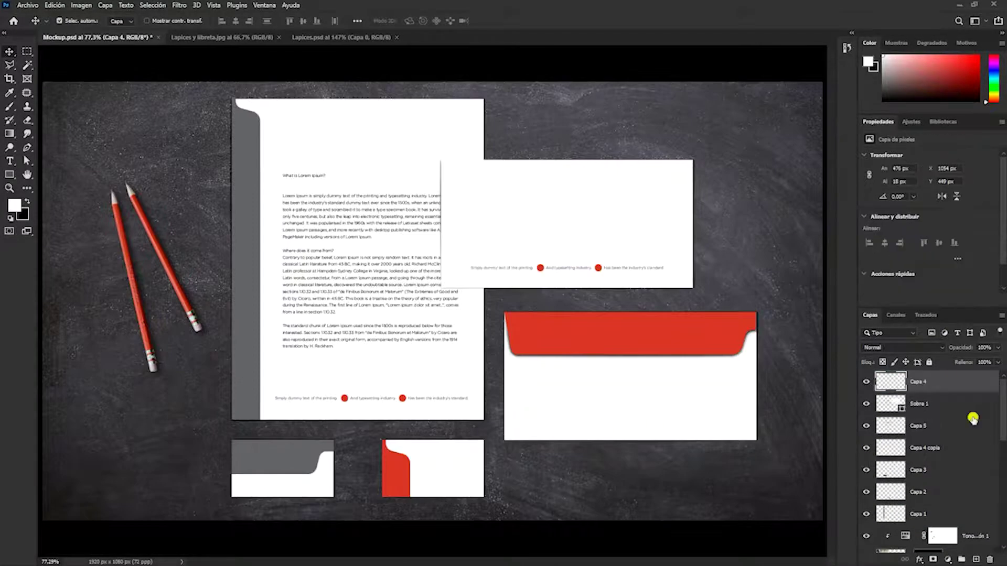
Paste the Solution Signs logo onto the letterhead and bring over another logo copy
{"action": "key", "text": "ctrl+v"}
{"action": "key", "text": "Return"}
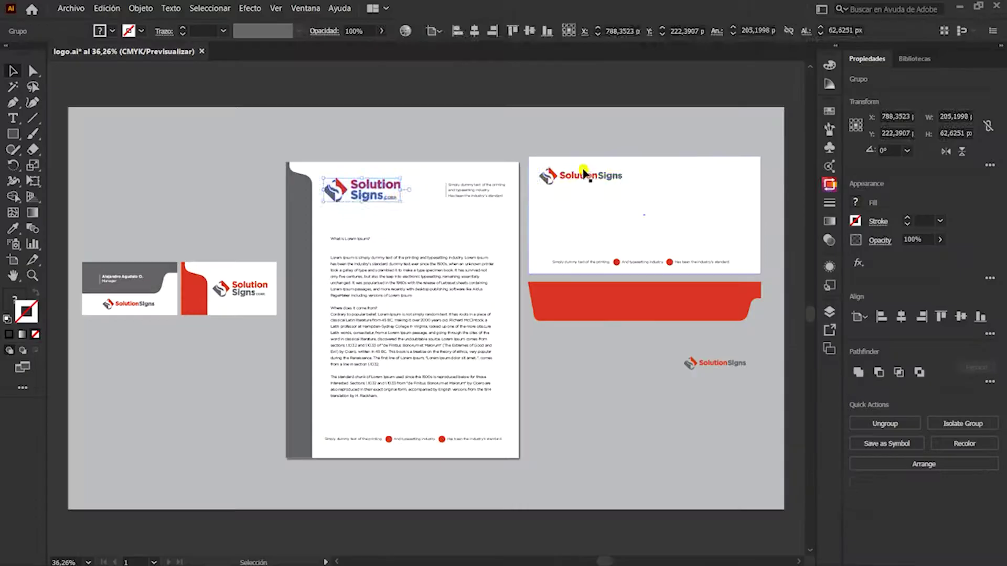
{"action": "left_click", "coordinate": [585, 173]}
{"action": "key", "text": "alt+Tab"}
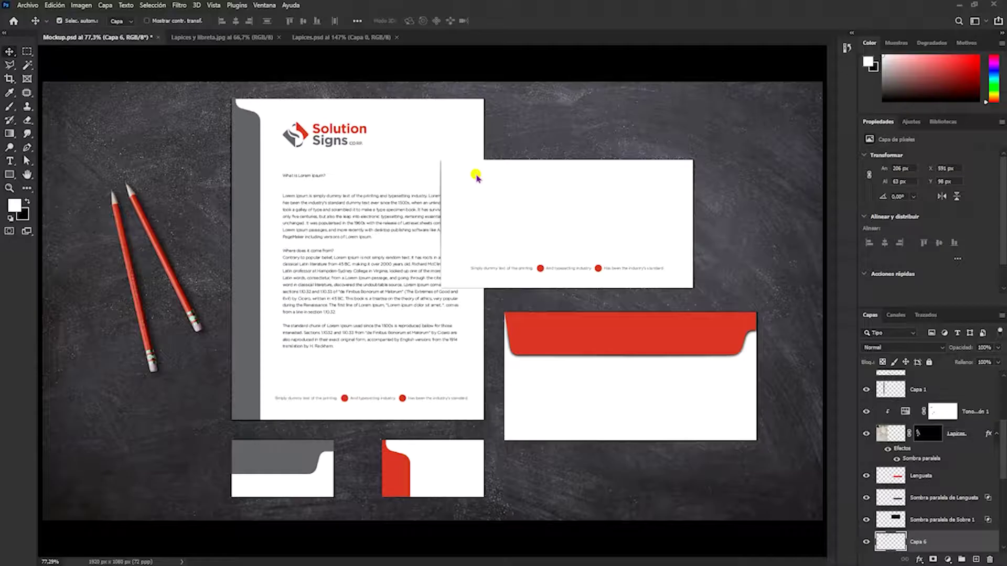
{"action": "key", "text": "alt+Tab"}
{"action": "key", "text": "ctrl+c"}
{"action": "key", "text": "alt+Tab"}
{"action": "key", "text": "ctrl+v"}
{"action": "key", "text": "Return"}
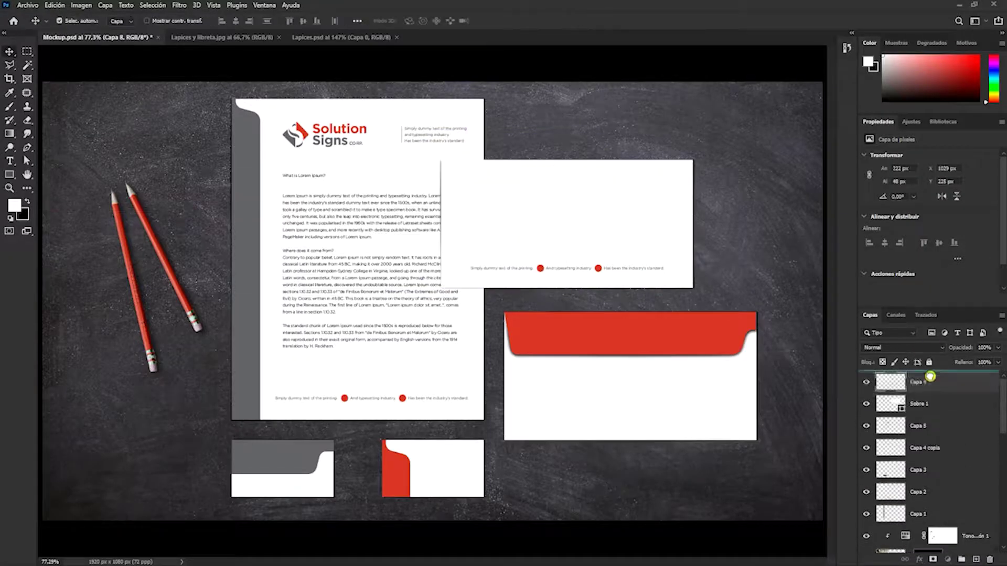
Position the Solution Signs logo on the envelope
{"action": "key", "text": "alt+Tab"}
{"action": "left_click_drag", "start_coordinate": [614, 299], "coordinate": [702, 361]}
{"action": "key", "text": "ctrl+c"}
{"action": "key", "text": "alt+Tab"}
{"action": "key", "text": "ctrl+v"}
{"action": "mouse_move", "coordinate": [413, 305]}
{"action": "left_mouse_down"}
{"action": "mouse_move", "coordinate": [687, 419]}
{"action": "mouse_move", "coordinate": [693, 412]}
{"action": "left_mouse_up"}
{"action": "key", "text": "Return"}
Paste the logo from Illustrator onto the red business card
{"action": "key", "text": "alt+Tab"}
{"action": "key", "text": "ctrl+c"}
{"action": "key", "text": "alt+Tab"}
{"action": "key", "text": "ctrl+v"}
{"action": "key", "text": "Return"}
{"action": "left_click_drag", "start_coordinate": [435, 471], "coordinate": [516, 448]}
{"action": "key", "text": "alt+Tab"}
Paste the logo onto the grey business card
{"action": "key", "text": "ctrl+c"}
{"action": "key", "text": "alt+Tab"}
{"action": "key", "text": "ctrl+v"}
{"action": "key", "text": "Return"}
{"action": "left_click_drag", "start_coordinate": [429, 299], "coordinate": [270, 482]}
{"action": "key", "text": "Return"}
Copy the name and title text from Illustrator onto the grey business card
{"action": "key", "text": "alt+Tab"}
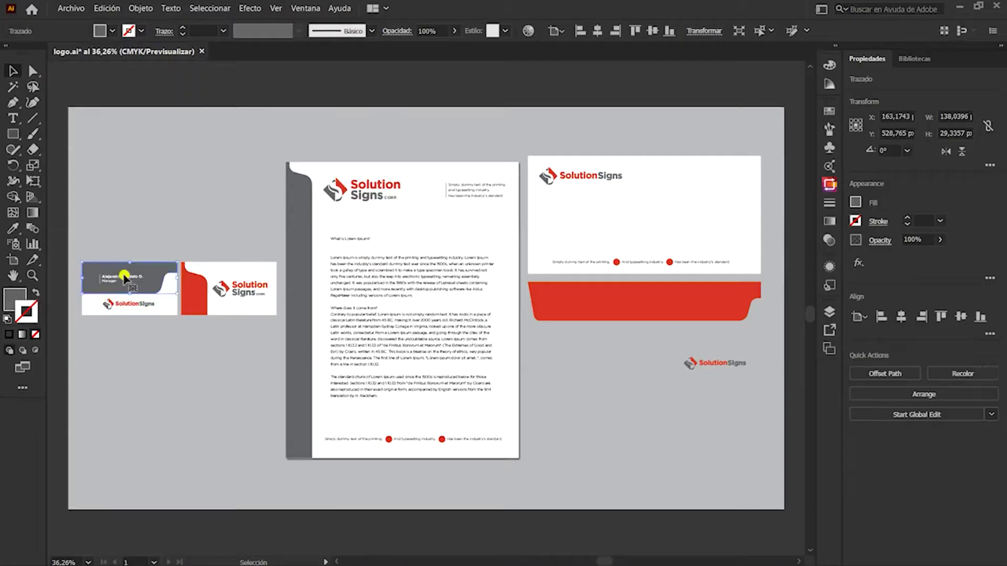
{"action": "left_click", "coordinate": [90, 277]}
{"action": "key", "text": "ctrl+c"}
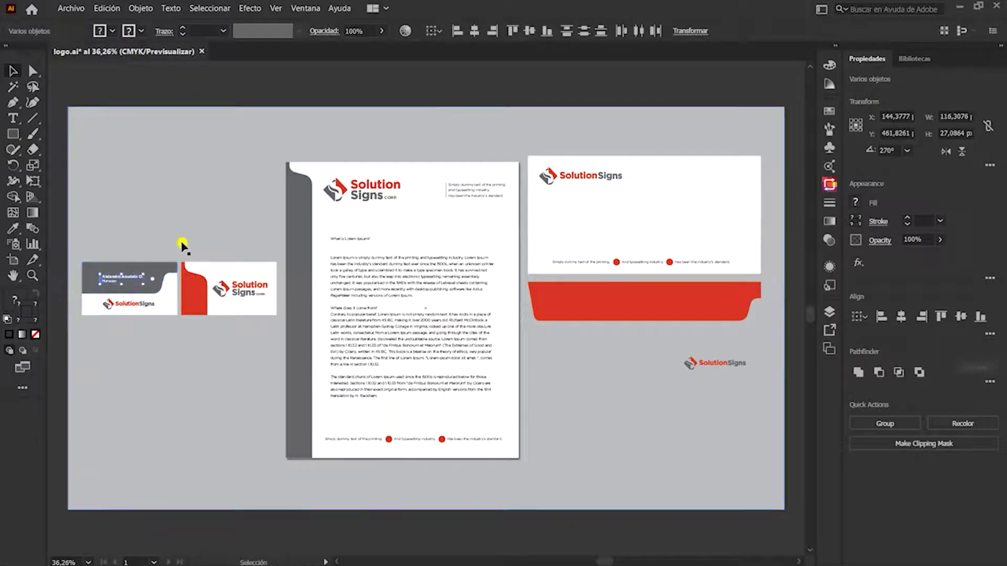
{"action": "key", "text": "alt+Tab"}
{"action": "key", "text": "ctrl+v"}
{"action": "key", "text": "Return"}
{"action": "left_click", "coordinate": [611, 124]}
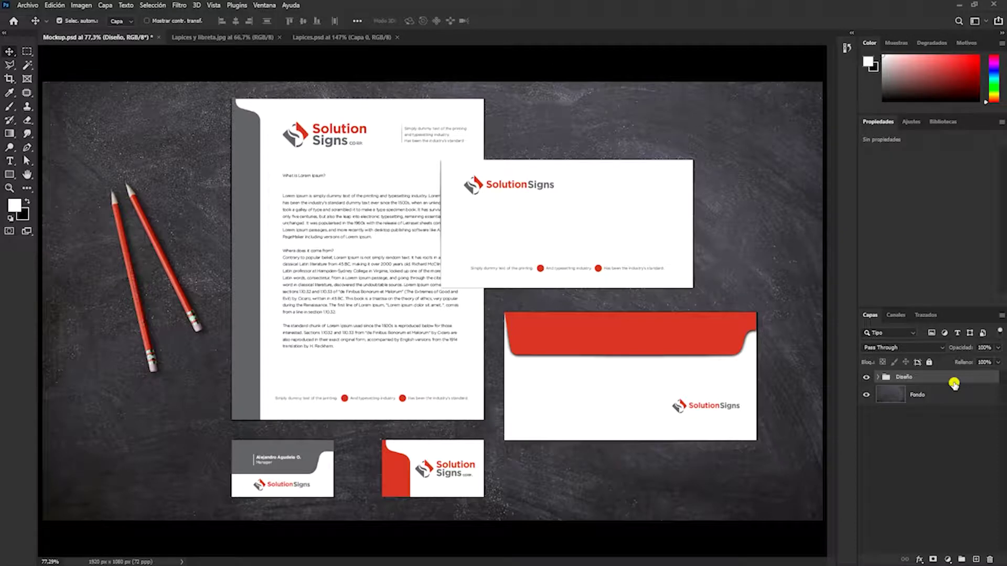
Inspect the layers inside the Diseño group and zoom out around the canvas
{"action": "left_click", "coordinate": [878, 377]}
{"action": "key", "text": "ctrl+minus"}
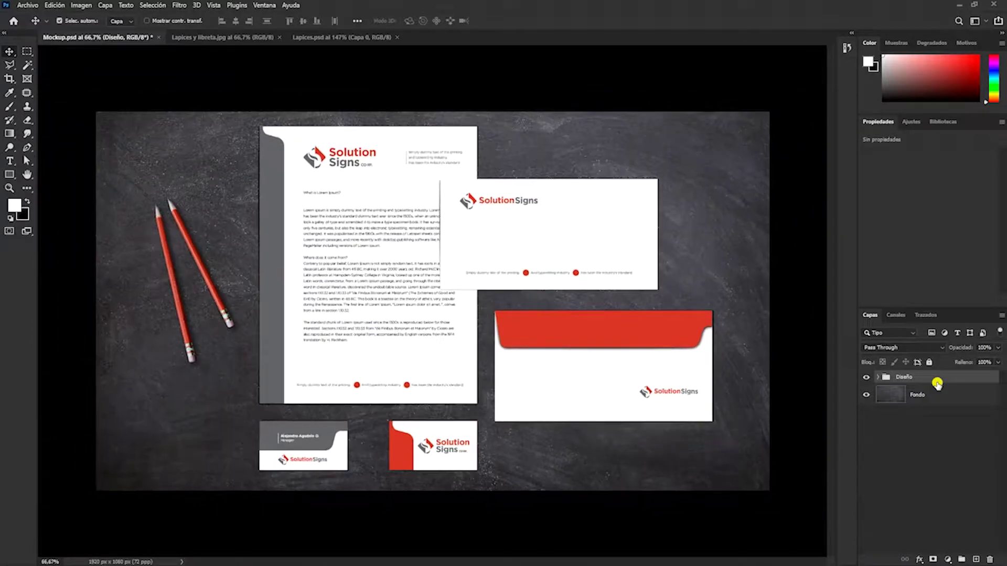
Rotate the Diseño group -30° and skew it 15° horizontally, repositioning it on the canvas
{"action": "key", "text": "ctrl+t"}
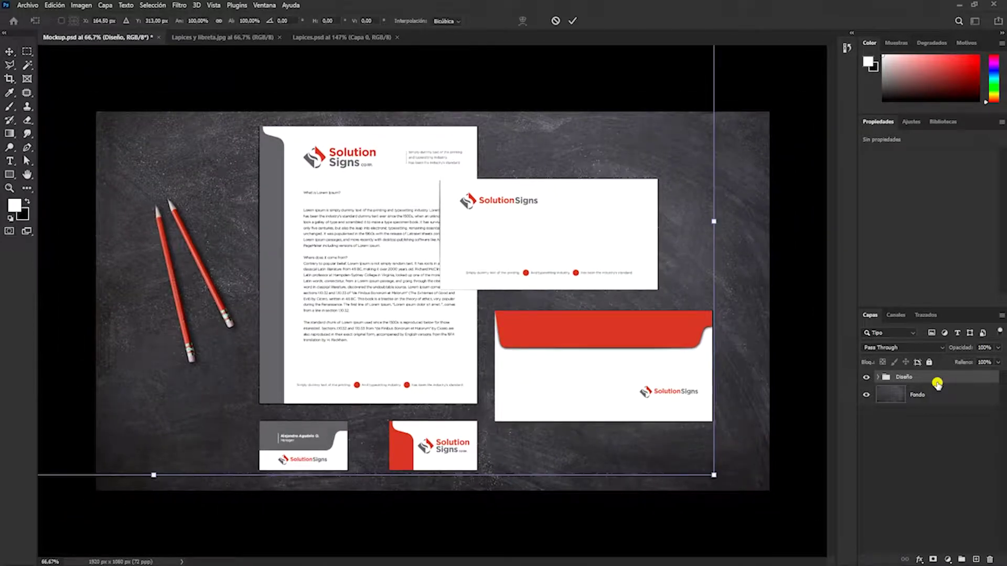
{"action": "key", "text": "ctrl+minus"}
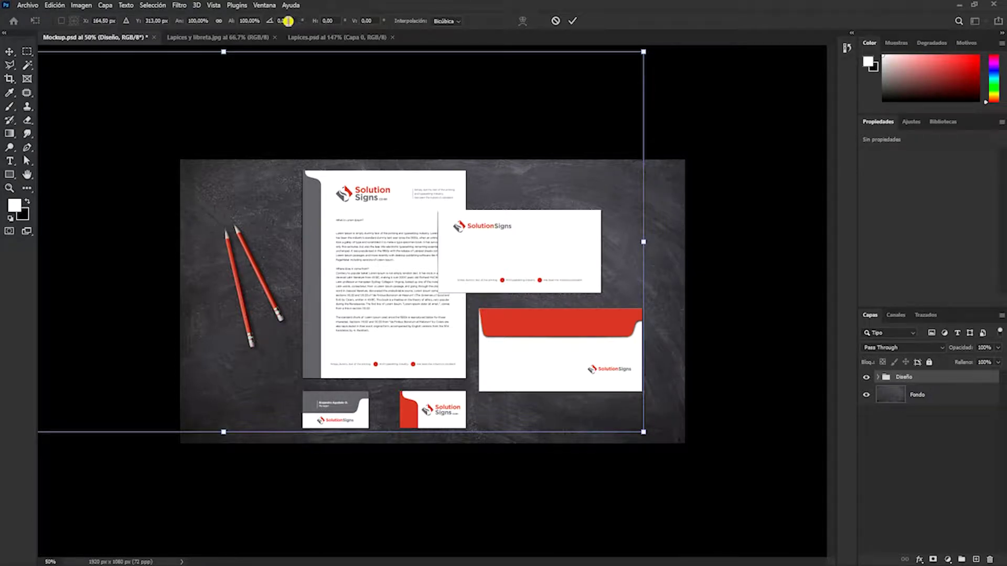
{"action": "left_click", "coordinate": [293, 23]}
{"action": "type", "text": "-30"}
{"action": "key", "text": "Return"}
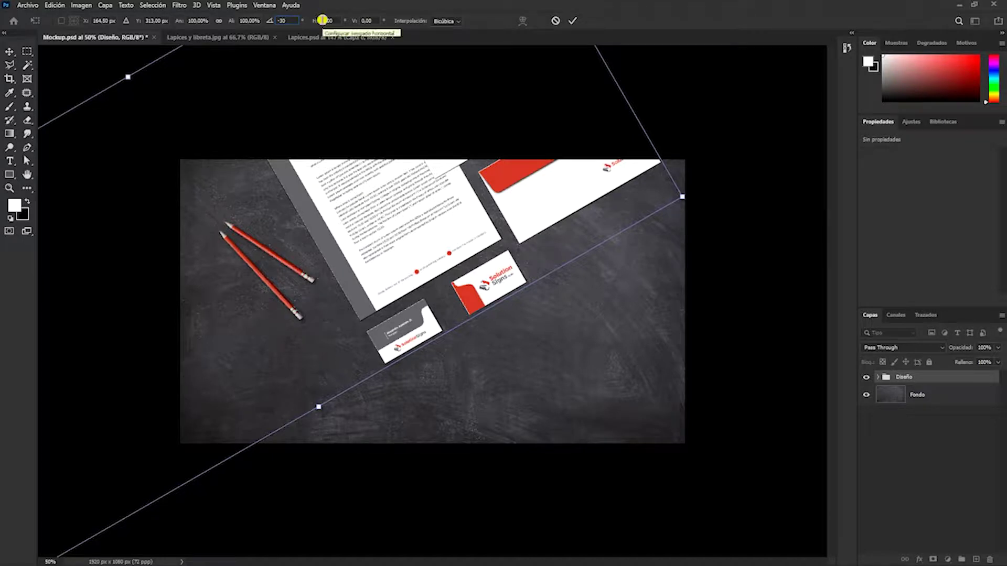
{"action": "key", "text": "Tab"}
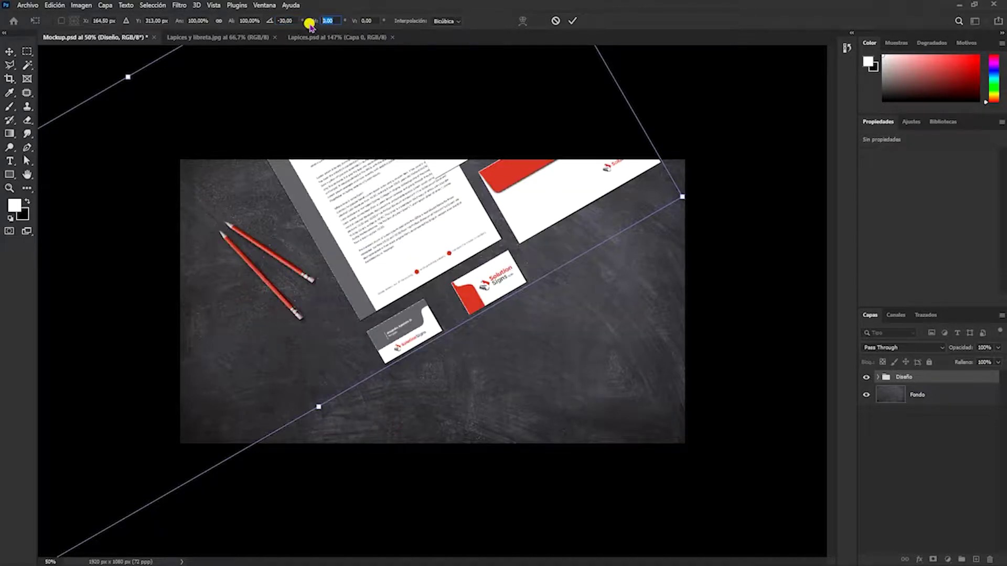
{"action": "type", "text": "15"}
{"action": "key", "text": "Return"}
{"action": "left_click_drag", "start_coordinate": [391, 223], "coordinate": [382, 334]}
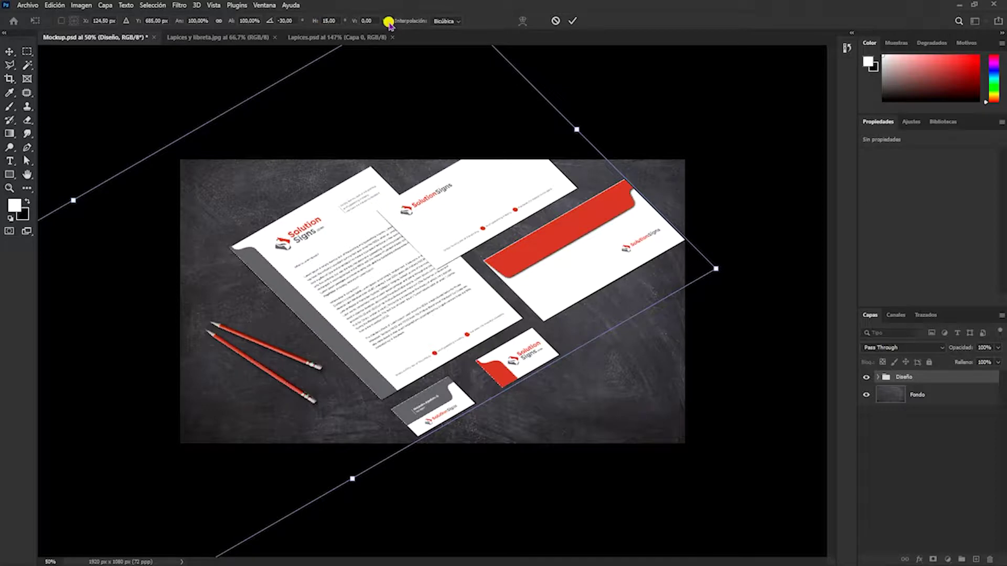
Set the vertical skew to 5° and commit the transform
{"action": "left_click_drag", "start_coordinate": [372, 21], "coordinate": [357, 22]}
{"action": "type", "text": "5"}
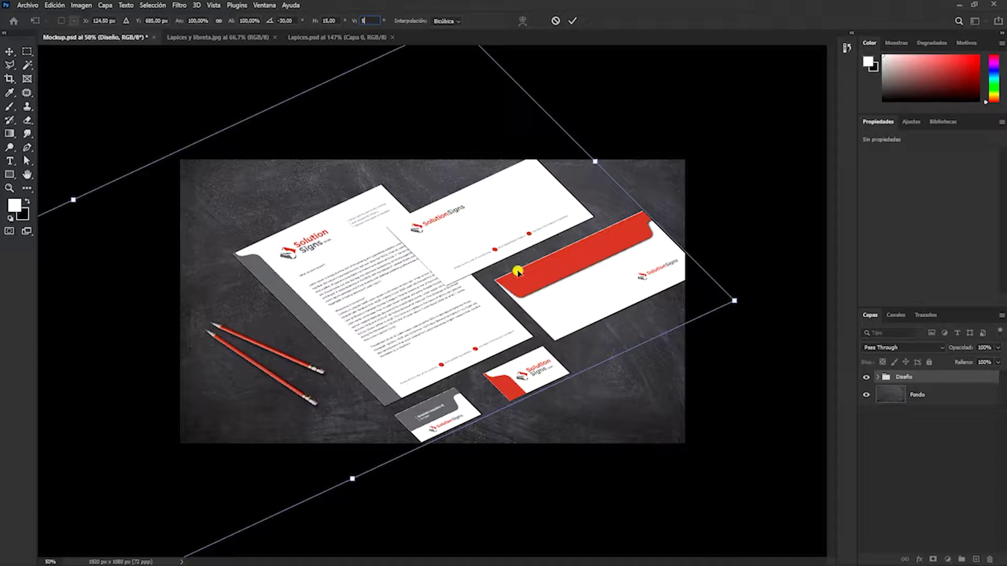
{"action": "key", "text": "Return"}
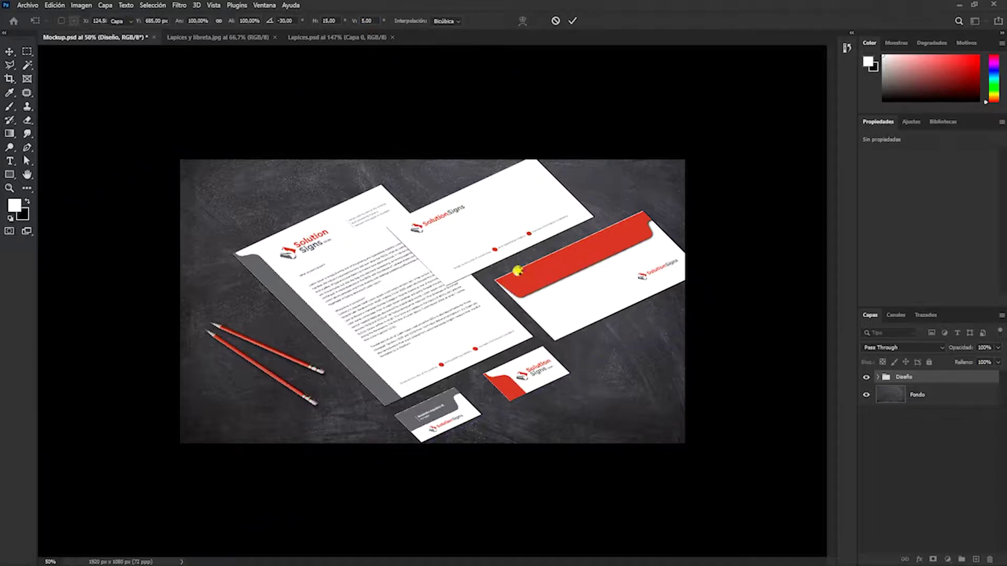
{"action": "scroll", "coordinate": [517, 272], "scroll_direction": "up", "scroll_amount": 2}
{"action": "scroll", "coordinate": [518, 272], "scroll_direction": "up", "scroll_amount": 2}
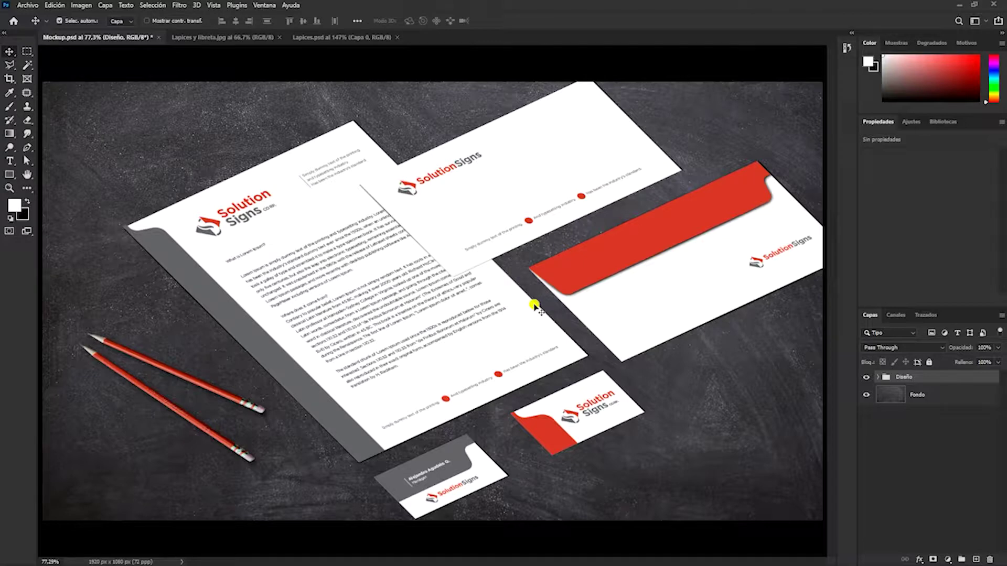
Hide the Hue/Saturation adjustment and the Lapices red pencils layer inside the Diseño group
{"action": "left_click", "coordinate": [241, 399]}
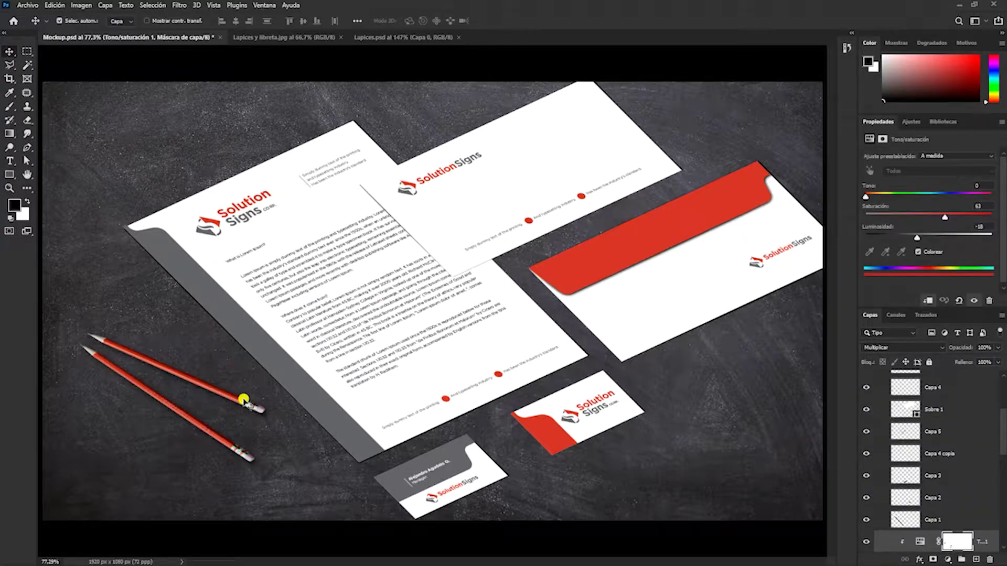
{"action": "scroll", "coordinate": [943, 476], "scroll_direction": "down", "scroll_amount": 5}
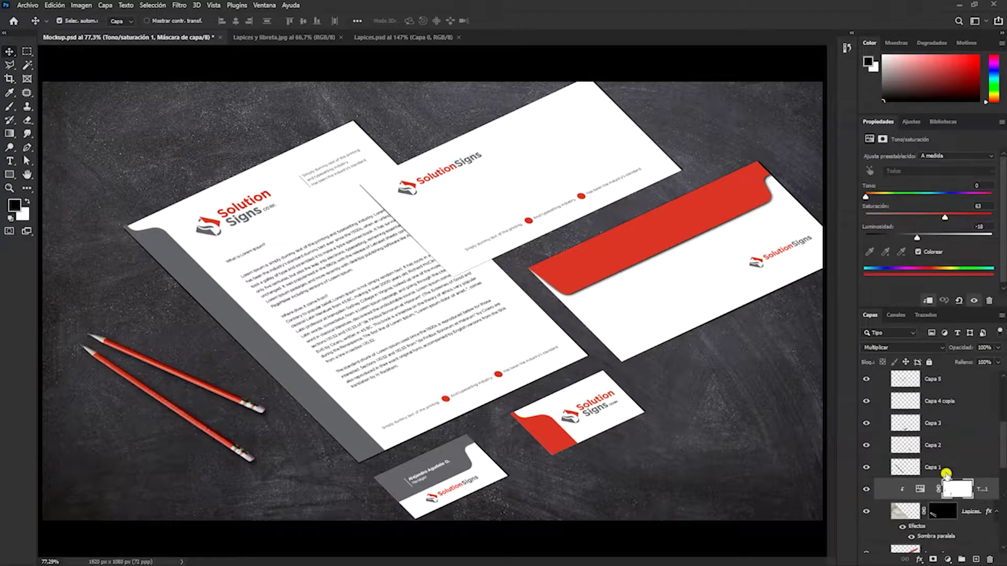
{"action": "scroll", "coordinate": [942, 479], "scroll_direction": "up", "scroll_amount": 2}
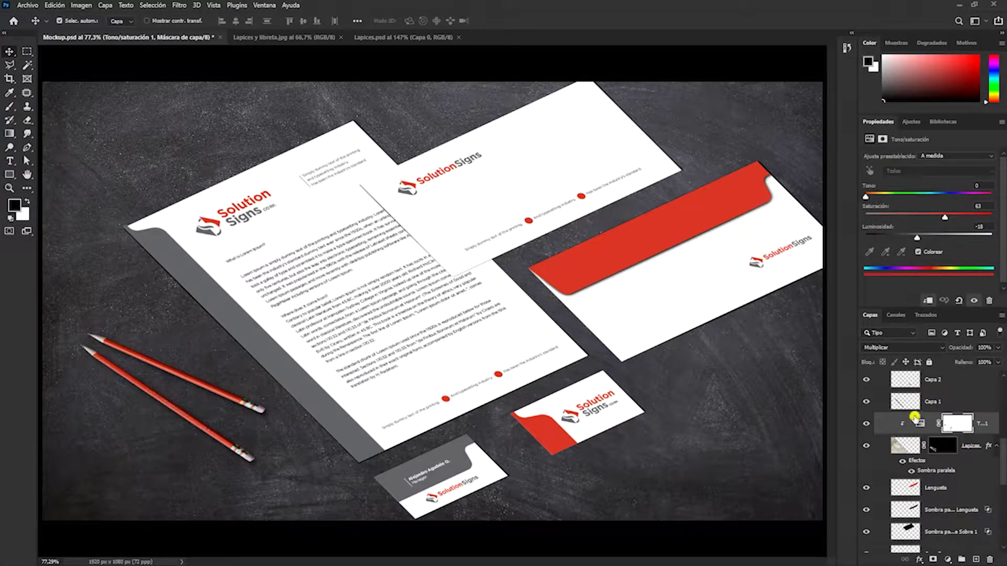
{"action": "left_click", "coordinate": [873, 422]}
{"action": "left_click", "coordinate": [866, 445]}
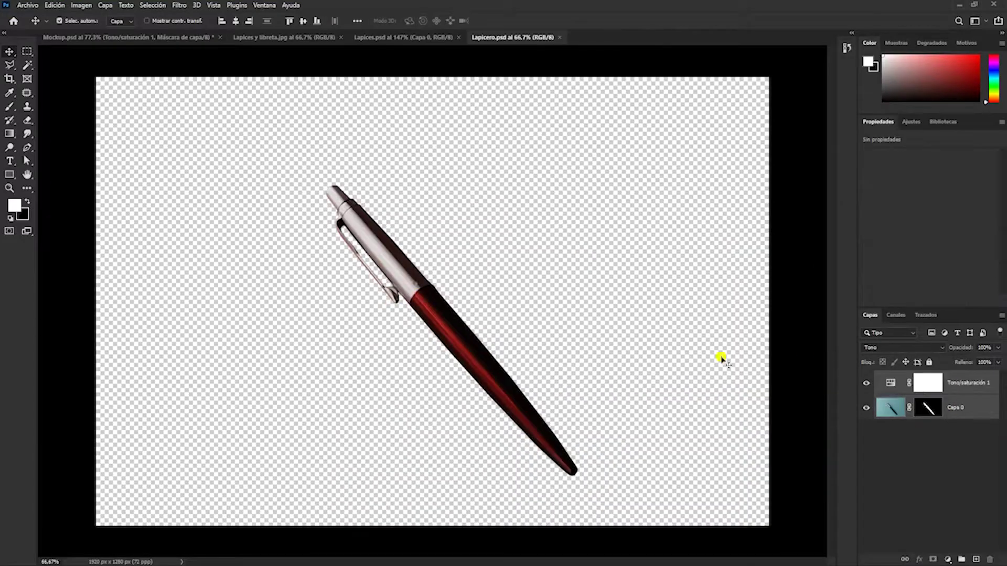
Bring the pen from Lapicero.psd into the mockup, scaled down beside the letterhead
{"action": "left_click_drag", "start_coordinate": [718, 355], "coordinate": [174, 359]}
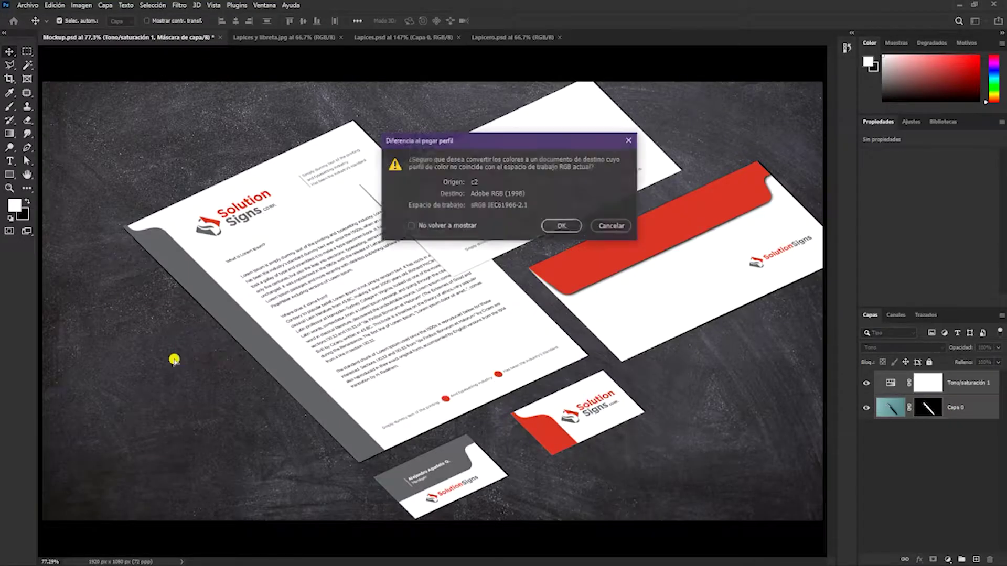
{"action": "key", "text": "Return"}
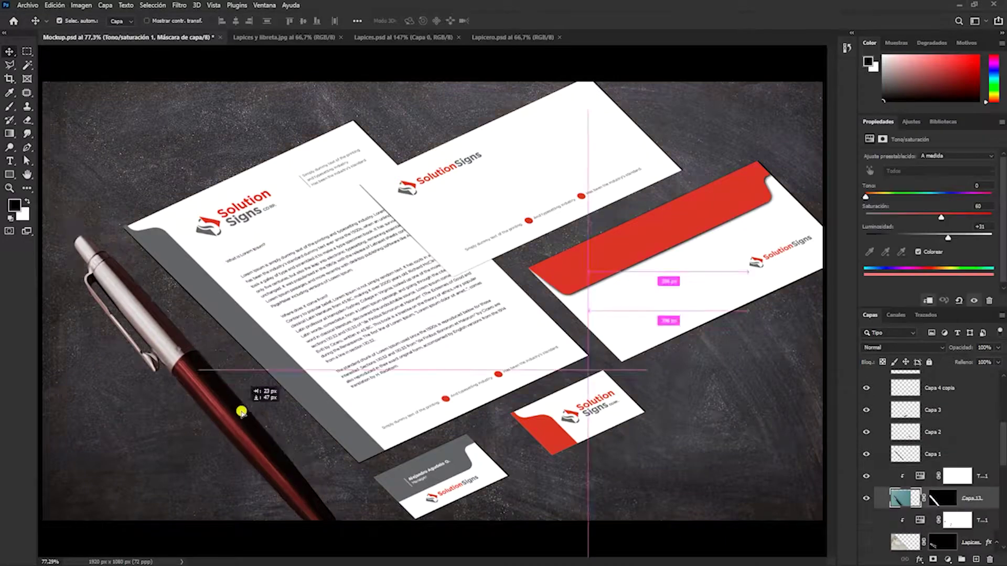
{"action": "key", "text": "ctrl+t"}
{"action": "mouse_move", "coordinate": [233, 296]}
{"action": "left_mouse_down"}
{"action": "mouse_move", "coordinate": [374, 201]}
{"action": "mouse_move", "coordinate": [338, 253]}
{"action": "left_mouse_up"}
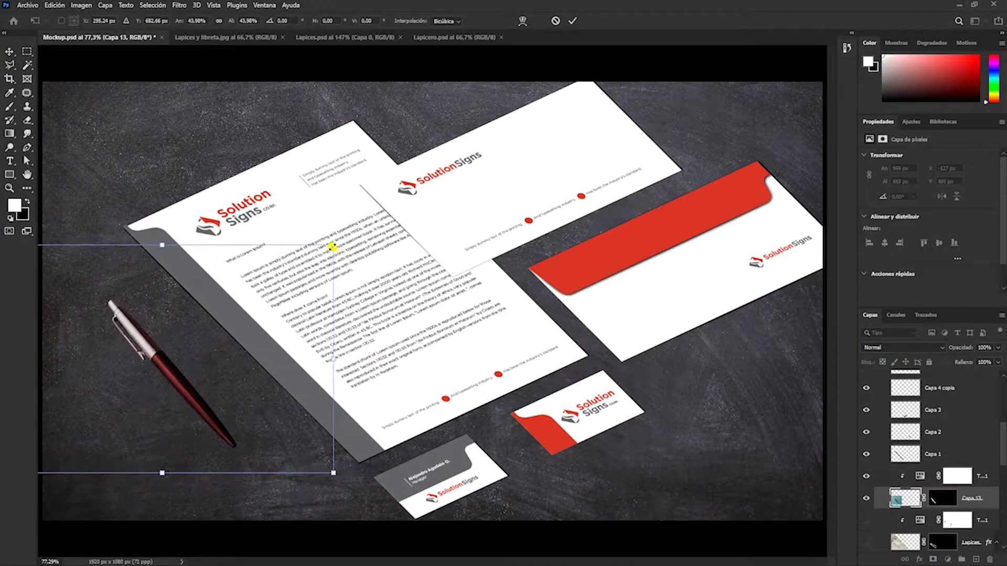
{"action": "key", "text": "Return"}
{"action": "left_click_drag", "start_coordinate": [181, 387], "coordinate": [192, 368]}
Rename the pen layer Lapicero and give it a drop shadow
{"action": "double_click", "coordinate": [971, 498]}
{"action": "key", "text": "BackSpace"}
{"action": "type", "text": "Lapicero"}
{"action": "key", "text": "Return"}
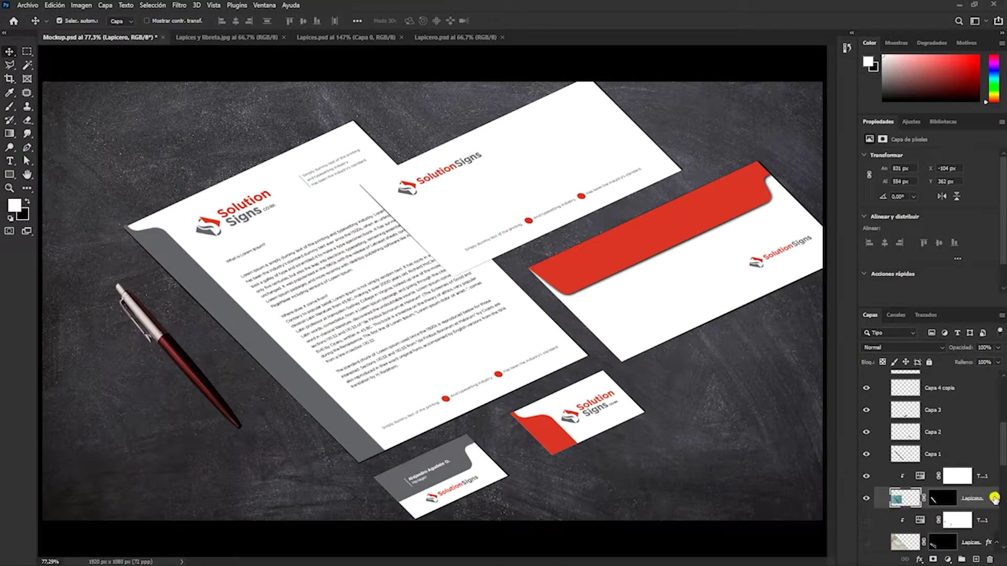
{"action": "double_click", "coordinate": [990, 498]}
{"action": "left_click", "coordinate": [580, 281]}
{"action": "key", "text": "ctrl+plus"}
{"action": "key", "text": "ctrl+plus"}
{"action": "key", "text": "Return"}
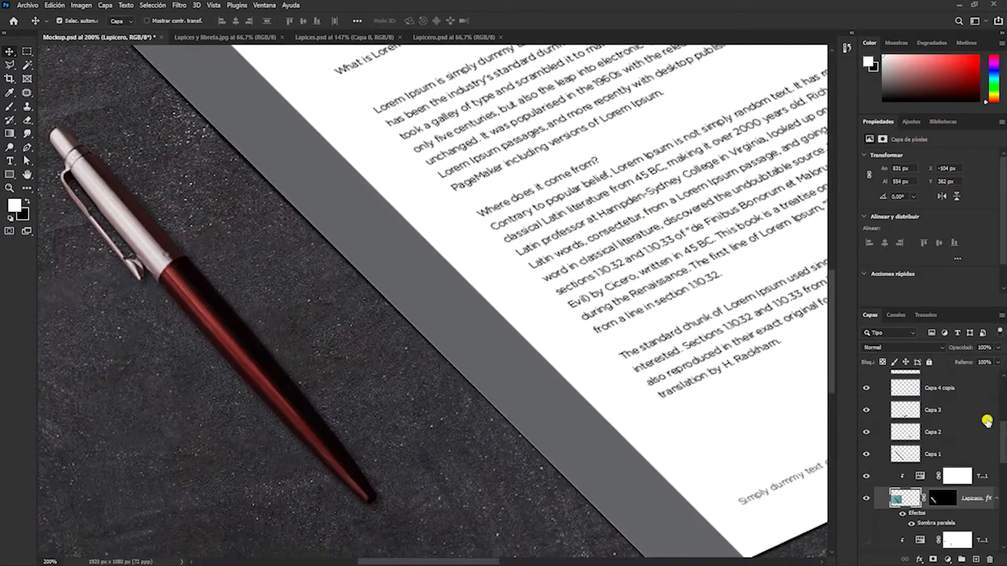
Move the pen's drop shadow closer with less spread, then split it into its own layer
{"action": "double_click", "coordinate": [936, 523]}
{"action": "left_click_drag", "start_coordinate": [261, 315], "coordinate": [256, 315]}
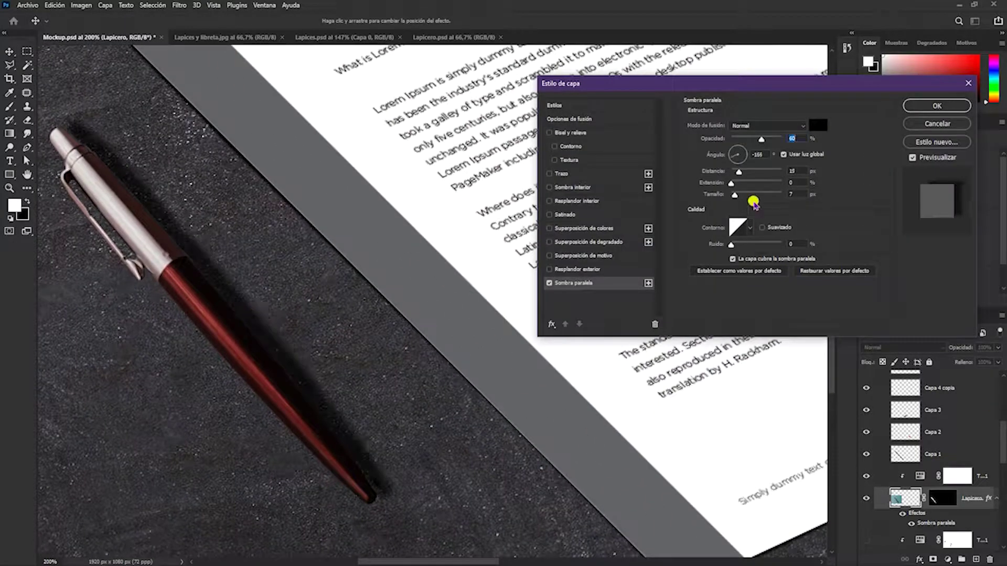
{"action": "left_click_drag", "start_coordinate": [734, 195], "coordinate": [733, 195]}
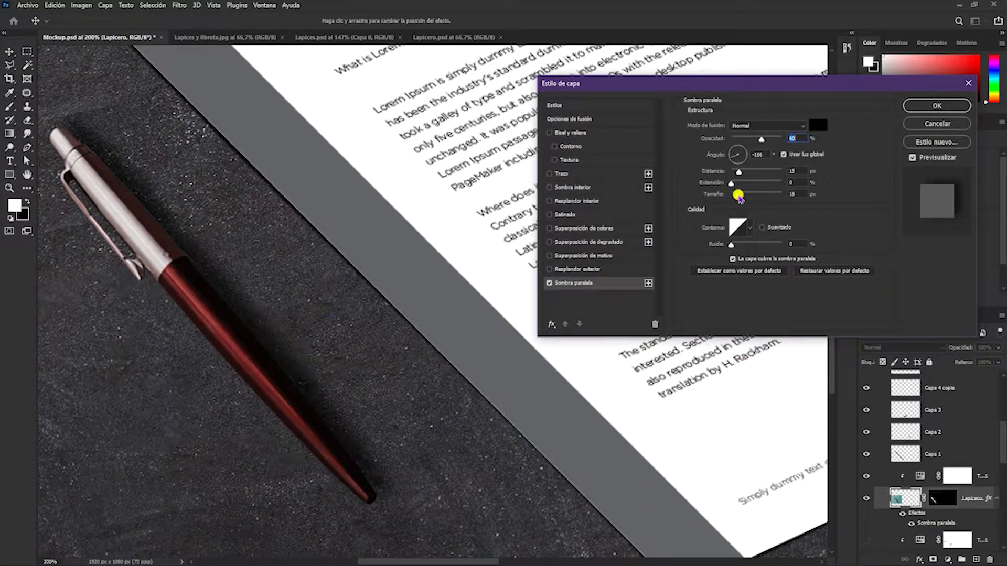
{"action": "left_click", "coordinate": [936, 106]}
{"action": "right_click", "coordinate": [936, 523]}
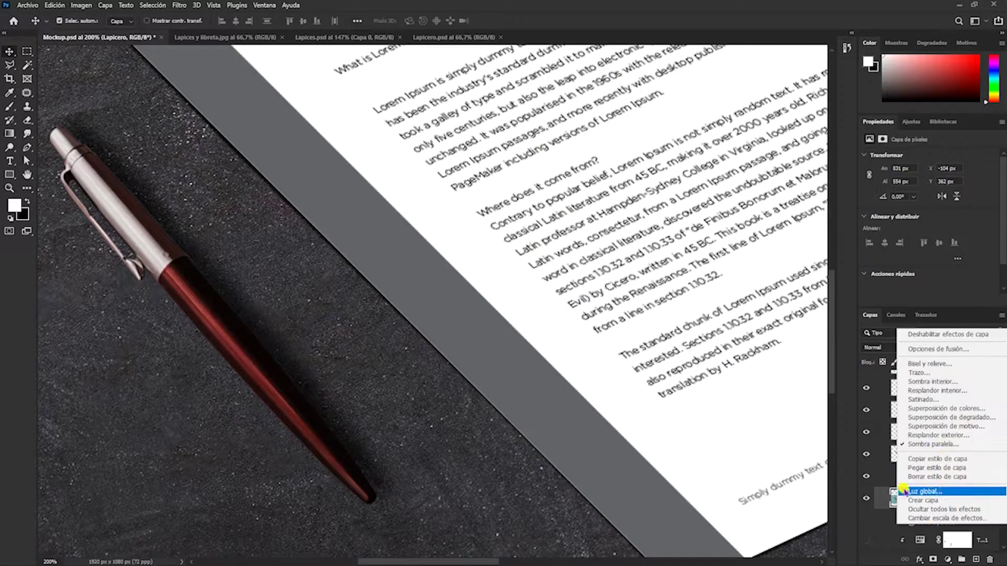
{"action": "left_click", "coordinate": [922, 500]}
Warp the 'Sombra paralela de Lapicero' layer so it bends along the pen
{"action": "key", "text": "ctrl+t"}
{"action": "right_click", "coordinate": [236, 302]}
{"action": "left_click", "coordinate": [257, 377]}
{"action": "left_click_drag", "start_coordinate": [360, 353], "coordinate": [330, 261]}
{"action": "key", "text": "Return"}
{"action": "key", "text": "ctrl+0"}
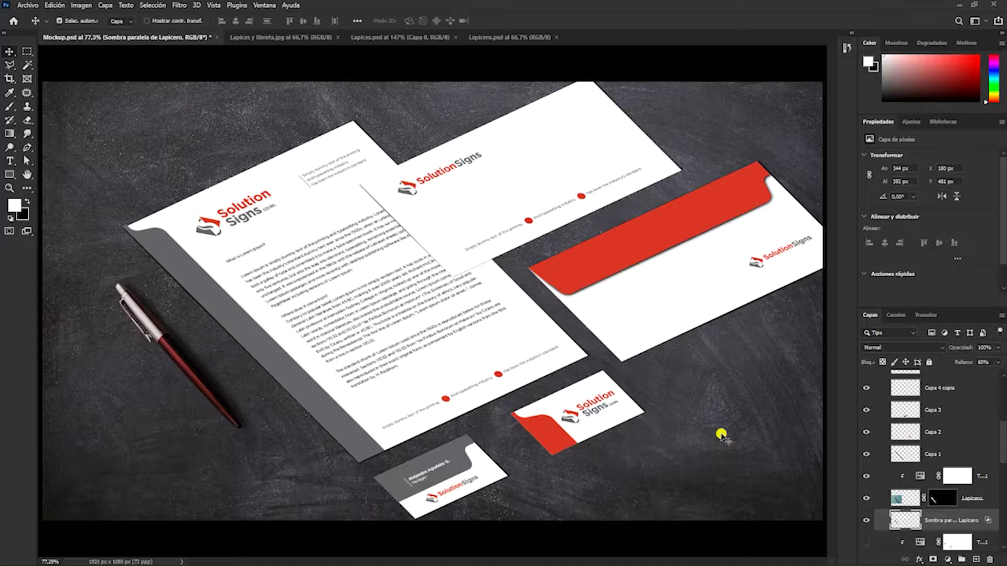
{"action": "key", "text": "ctrl+minus"}
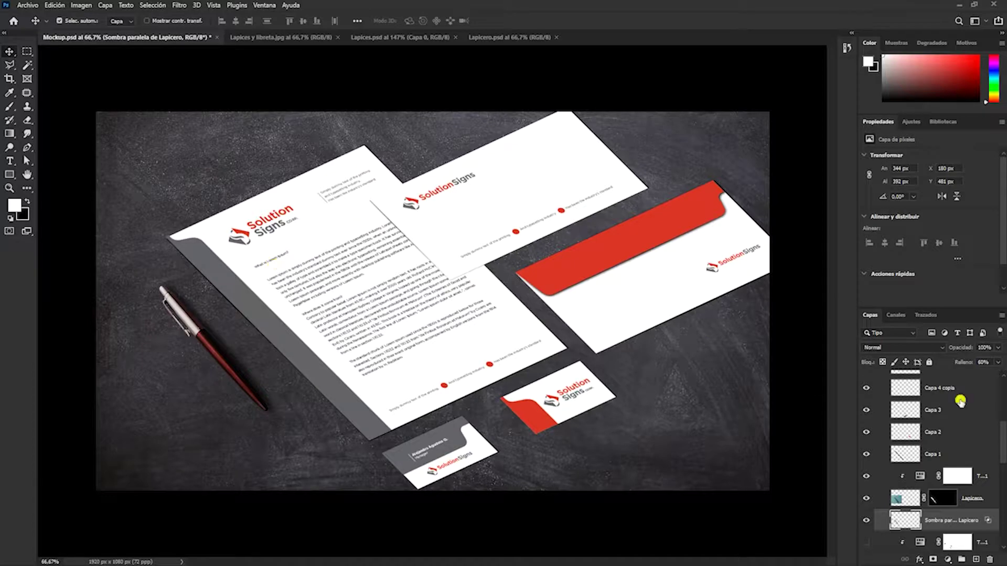
Collapse the Diseño group, turn off Auto-Select, and nudge the whole arrangement left and down
{"action": "left_click_drag", "start_coordinate": [1001, 450], "coordinate": [1002, 391]}
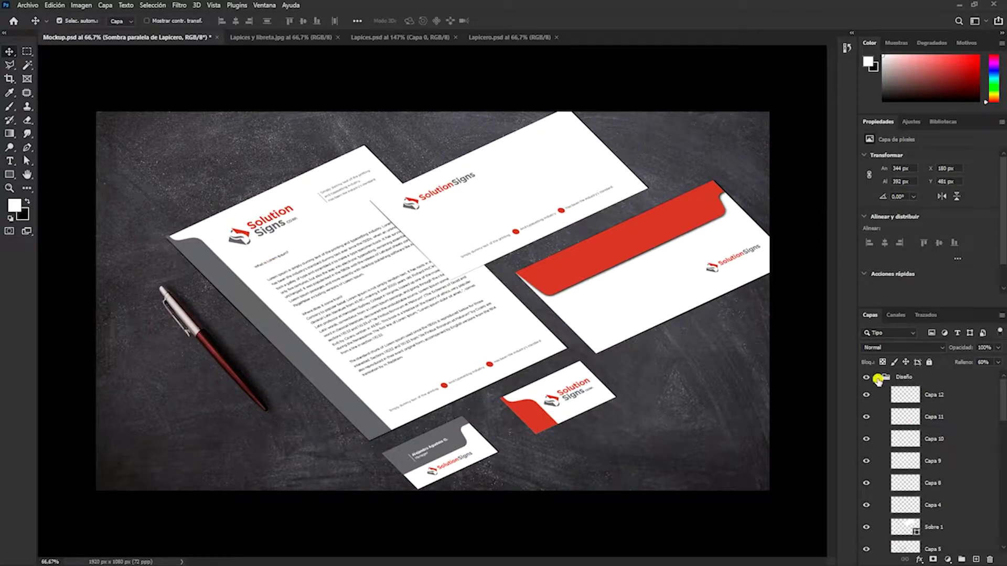
{"action": "left_click", "coordinate": [876, 377]}
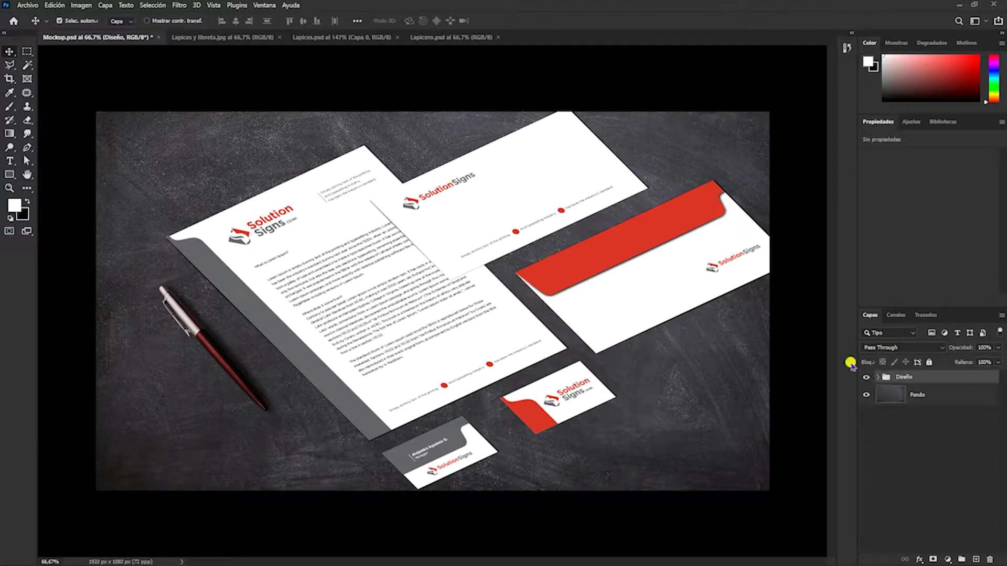
{"action": "left_click", "coordinate": [599, 280]}
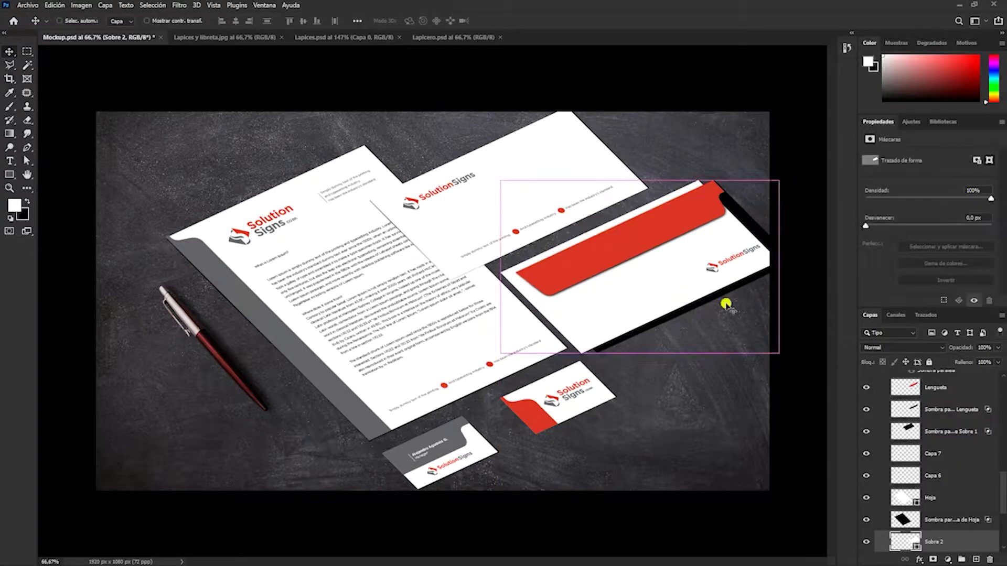
{"action": "scroll", "coordinate": [951, 427], "scroll_direction": "up", "scroll_amount": 2}
{"action": "scroll", "coordinate": [950, 427], "scroll_direction": "up", "scroll_amount": 3}
{"action": "scroll", "coordinate": [928, 411], "scroll_direction": "up", "scroll_amount": 3}
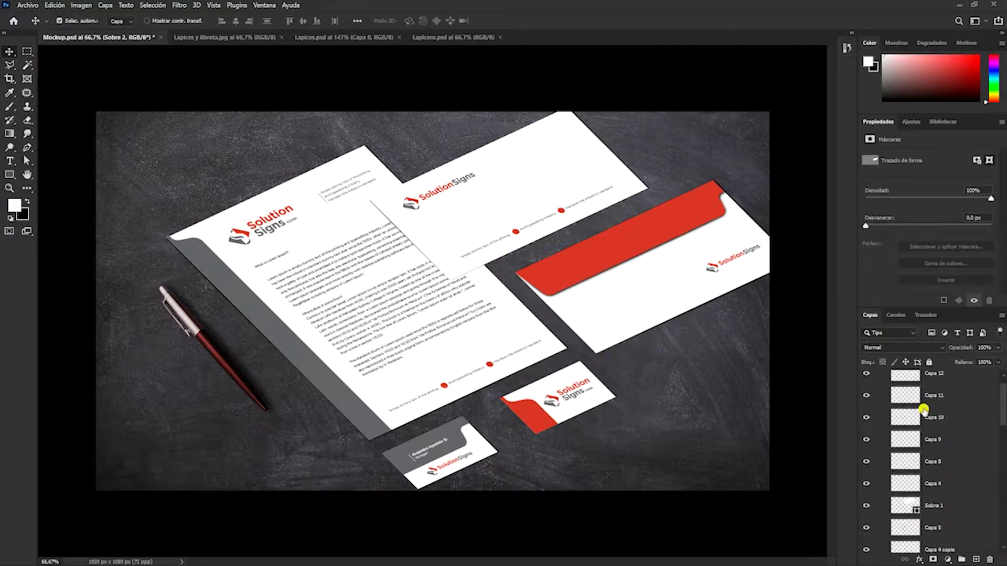
{"action": "left_click", "coordinate": [910, 378]}
{"action": "left_click", "coordinate": [877, 377]}
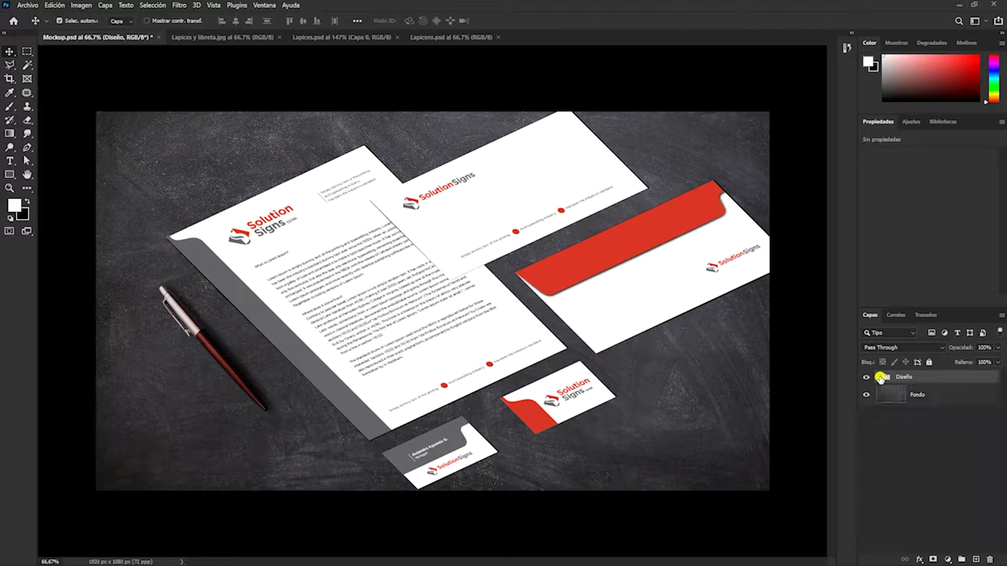
{"action": "left_click", "coordinate": [60, 21]}
{"action": "mouse_move", "coordinate": [494, 289]}
{"action": "left_mouse_down"}
{"action": "mouse_move", "coordinate": [460, 298]}
{"action": "mouse_move", "coordinate": [460, 285]}
{"action": "left_mouse_up"}
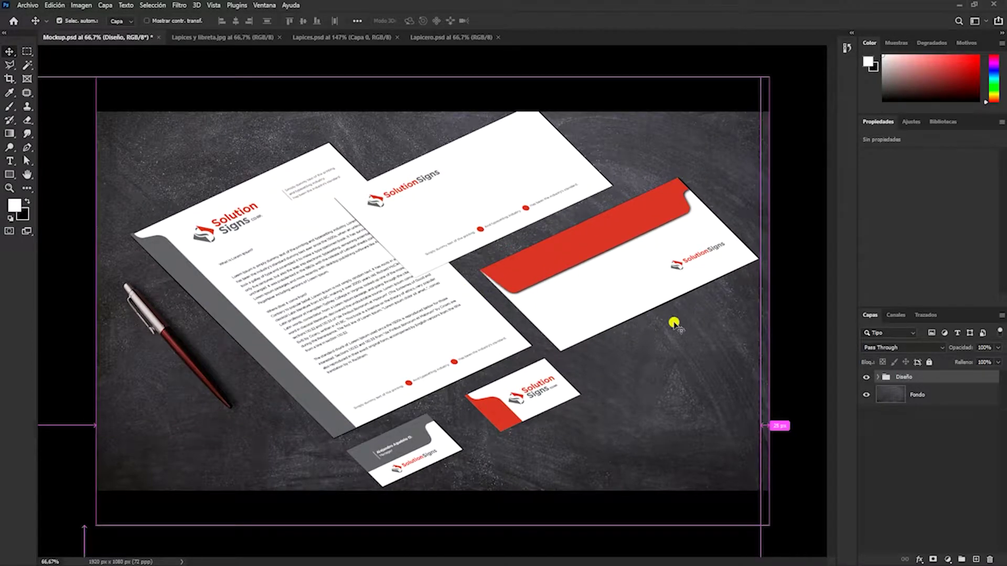
{"action": "key", "text": "ctrl+minus"}
Scale the Diseño group down to about 93% and commit
{"action": "key", "text": "ctrl+t"}
{"action": "left_click_drag", "start_coordinate": [678, 131], "coordinate": [609, 169]}
{"action": "mouse_move", "coordinate": [473, 307]}
{"action": "left_mouse_down"}
{"action": "mouse_move", "coordinate": [508, 276]}
{"action": "mouse_move", "coordinate": [514, 288]}
{"action": "left_mouse_up"}
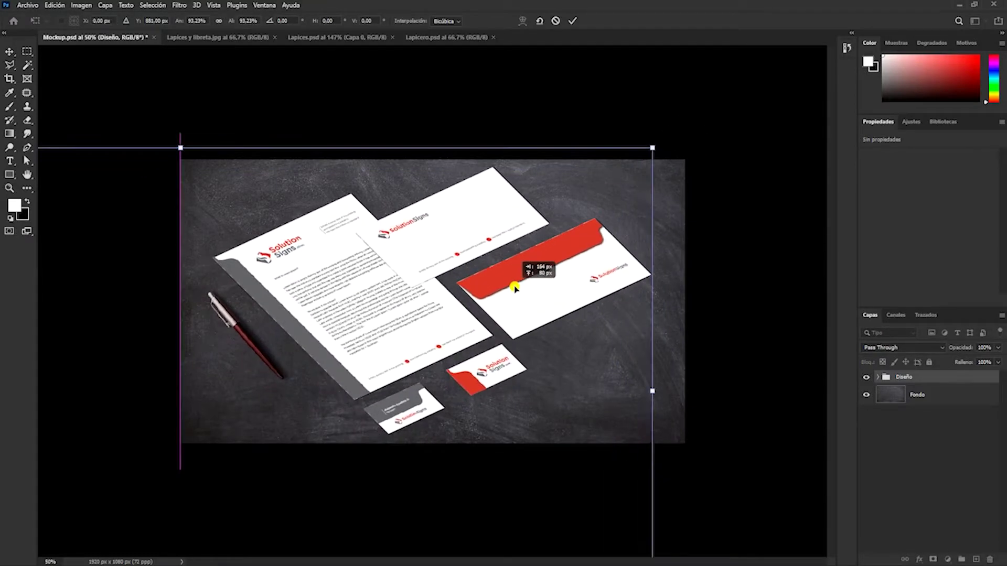
{"action": "key", "text": "Return"}
{"action": "key", "text": "ctrl+0"}
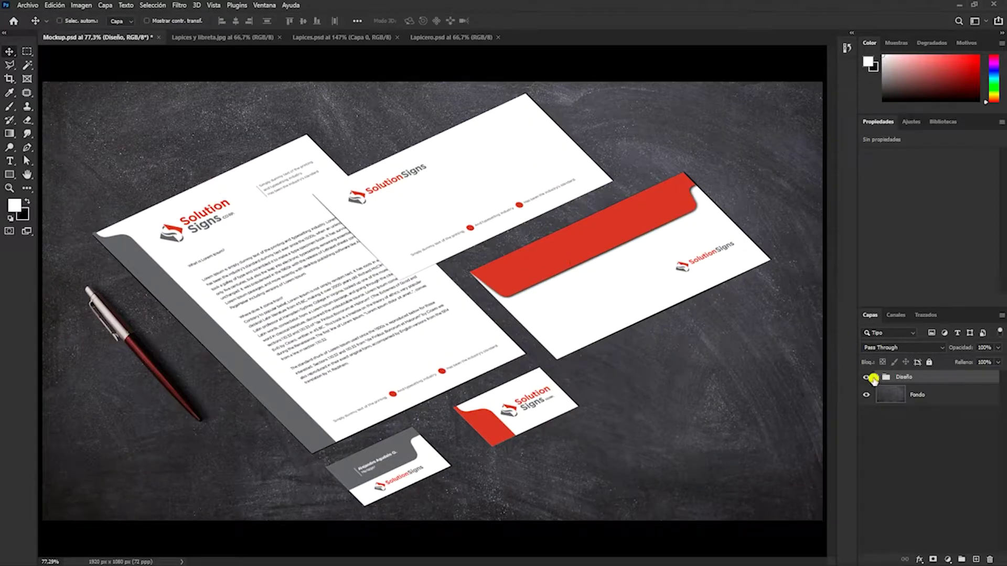
Warp the envelope flap's (Lengueta) shadow, pulling its right corner slightly inward
{"action": "left_click", "coordinate": [876, 378]}
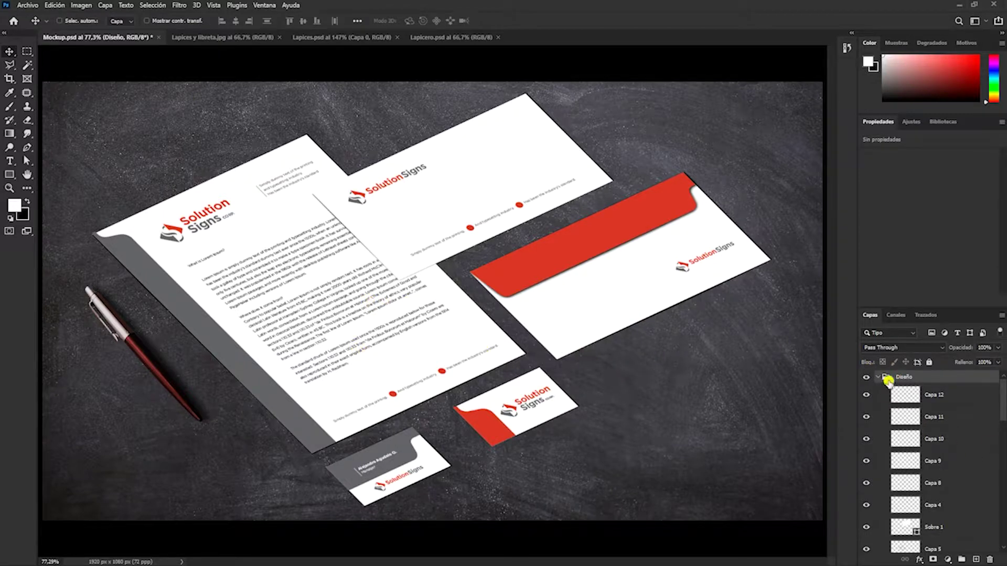
{"action": "left_click", "coordinate": [928, 404]}
{"action": "scroll", "coordinate": [614, 254], "scroll_direction": "up", "scroll_amount": 5}
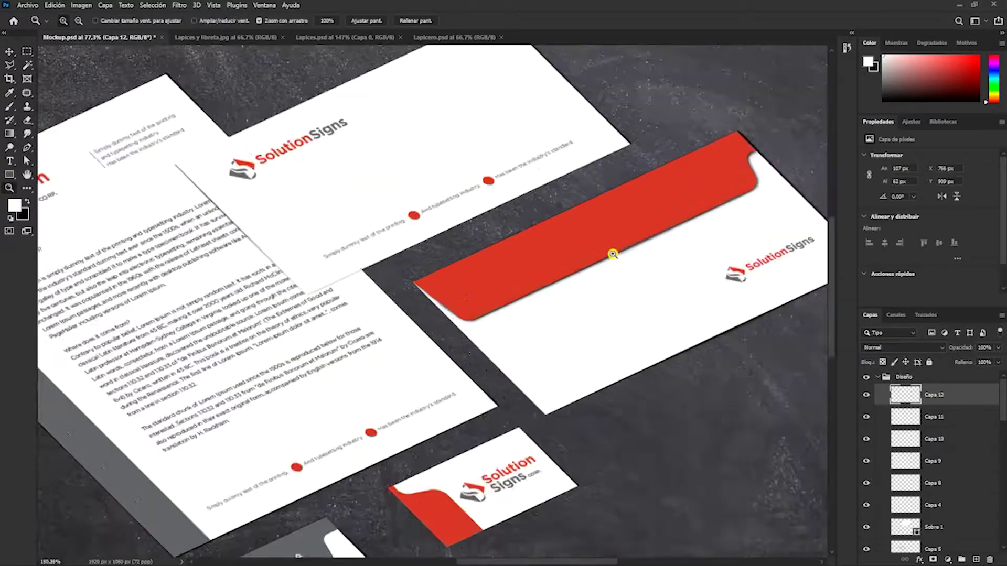
{"action": "left_click", "coordinate": [482, 294], "text": "ctrl"}
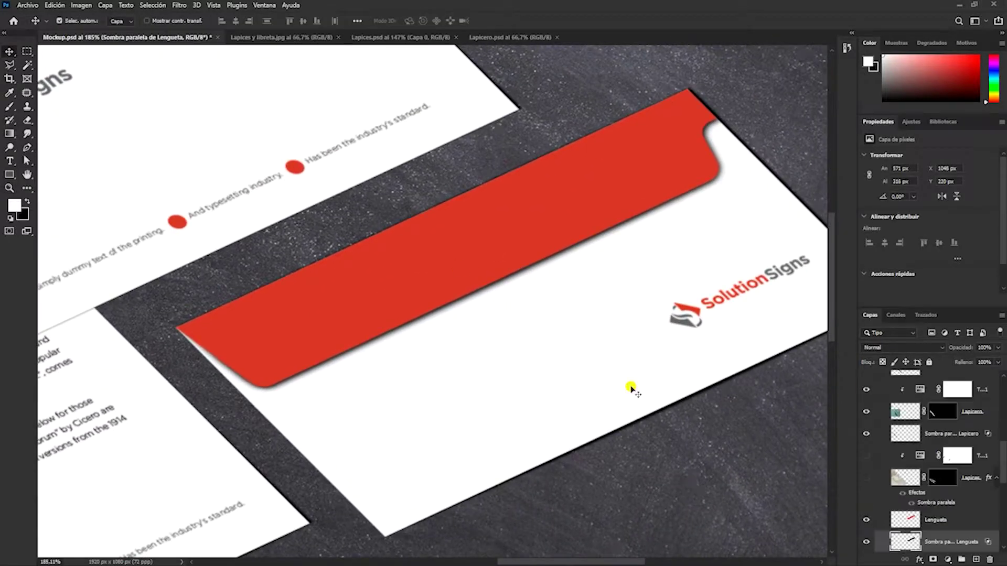
{"action": "key", "text": "ctrl+t"}
{"action": "right_click", "coordinate": [545, 252]}
{"action": "left_click", "coordinate": [576, 336]}
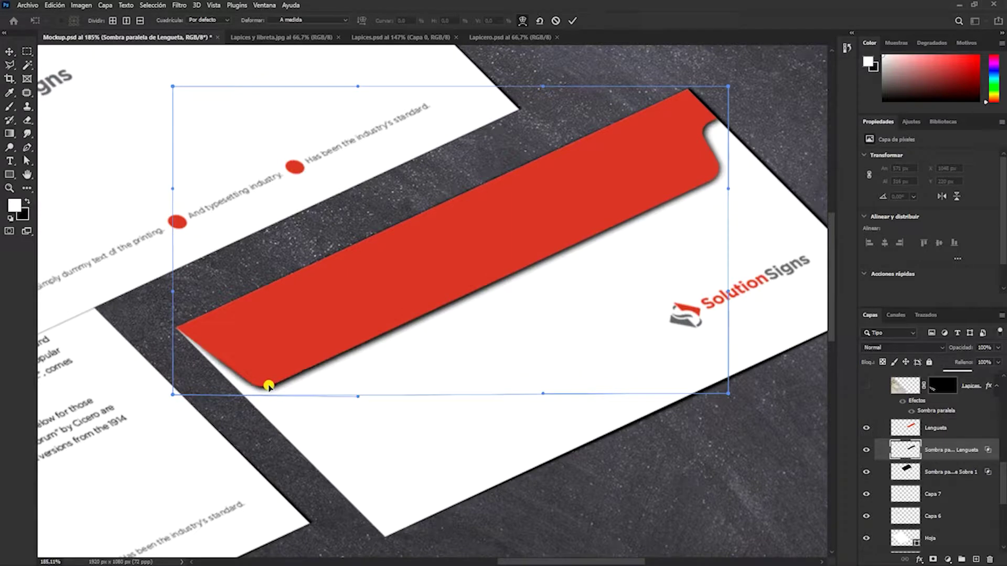
{"action": "left_click_drag", "start_coordinate": [728, 86], "coordinate": [722, 86]}
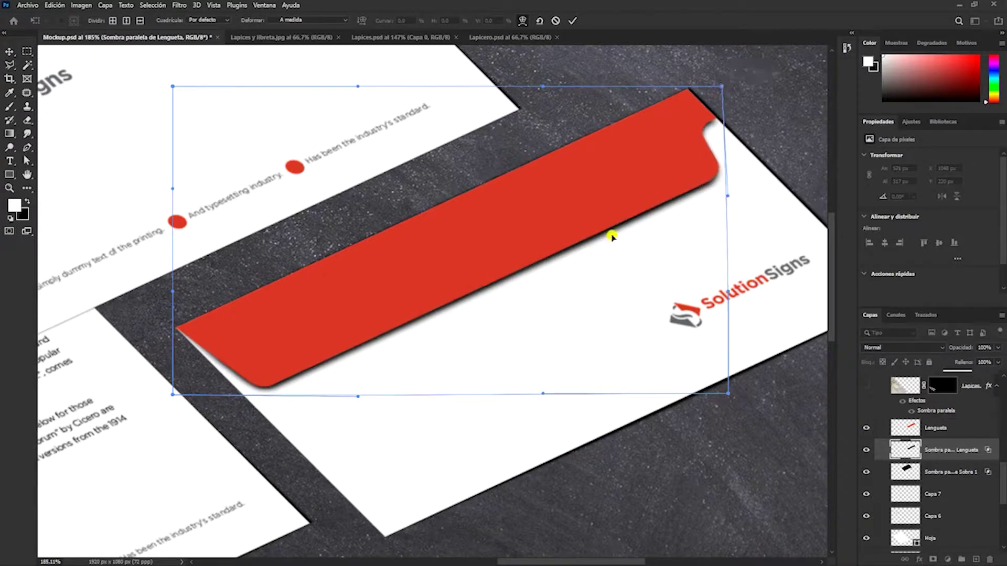
{"action": "key", "text": "Return"}
Warp the Sombra paralela de Sobre 2 layer to hug the envelope's left, top and bottom edges
{"action": "scroll", "coordinate": [697, 225], "scroll_direction": "right", "scroll_amount": 1}
{"action": "left_click", "coordinate": [873, 472]}
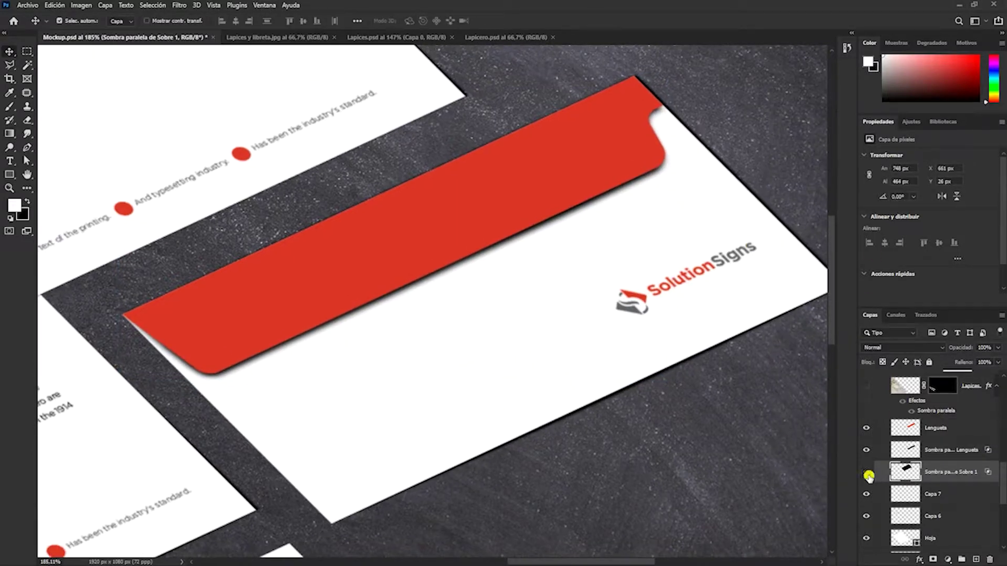
{"action": "left_click", "coordinate": [792, 231]}
{"action": "key", "text": "ctrl+t"}
{"action": "right_click", "coordinate": [647, 238]}
{"action": "left_click", "coordinate": [679, 313]}
{"action": "left_click_drag", "start_coordinate": [255, 439], "coordinate": [244, 429]}
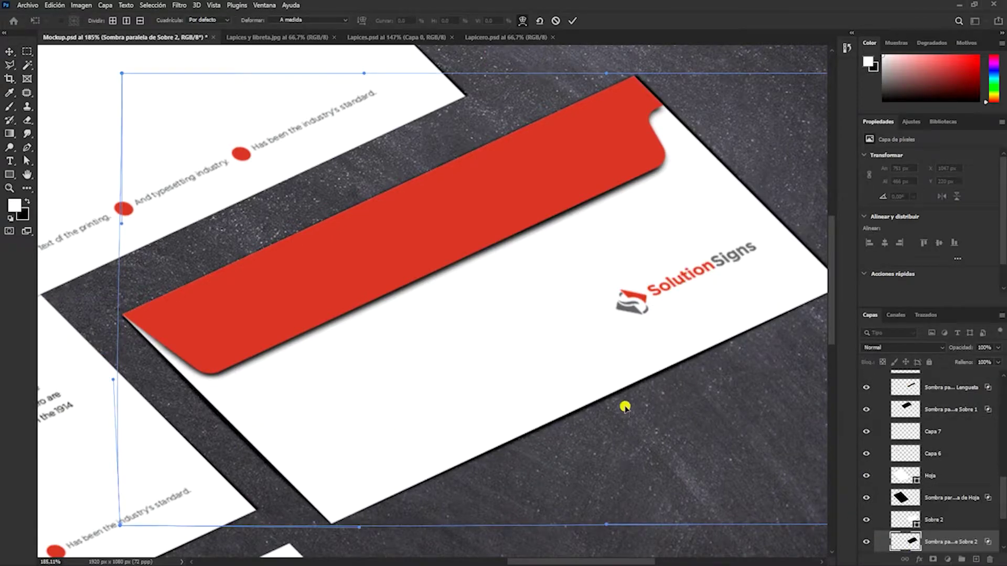
{"action": "left_click_drag", "start_coordinate": [632, 84], "coordinate": [633, 89]}
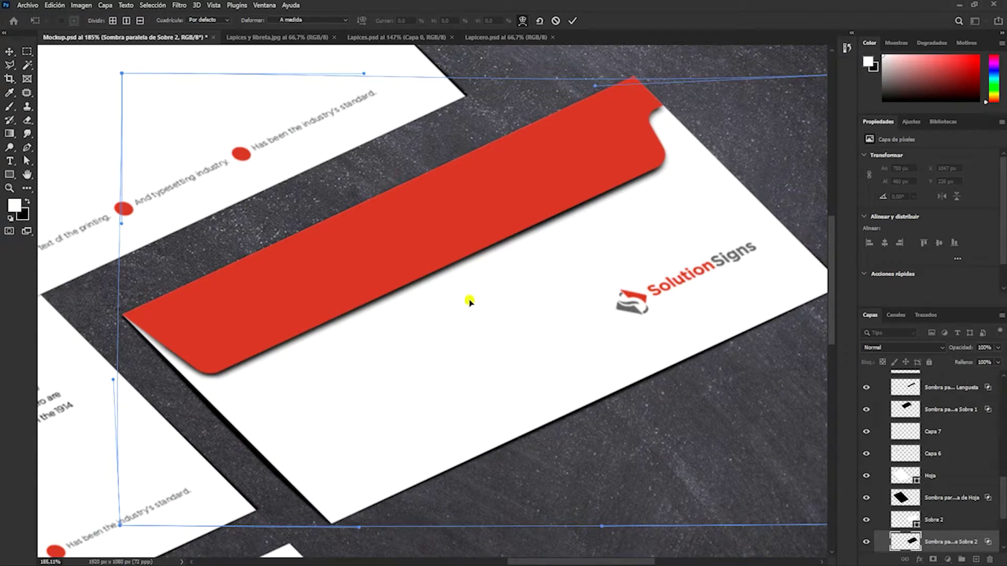
{"action": "left_click_drag", "start_coordinate": [233, 441], "coordinate": [238, 437]}
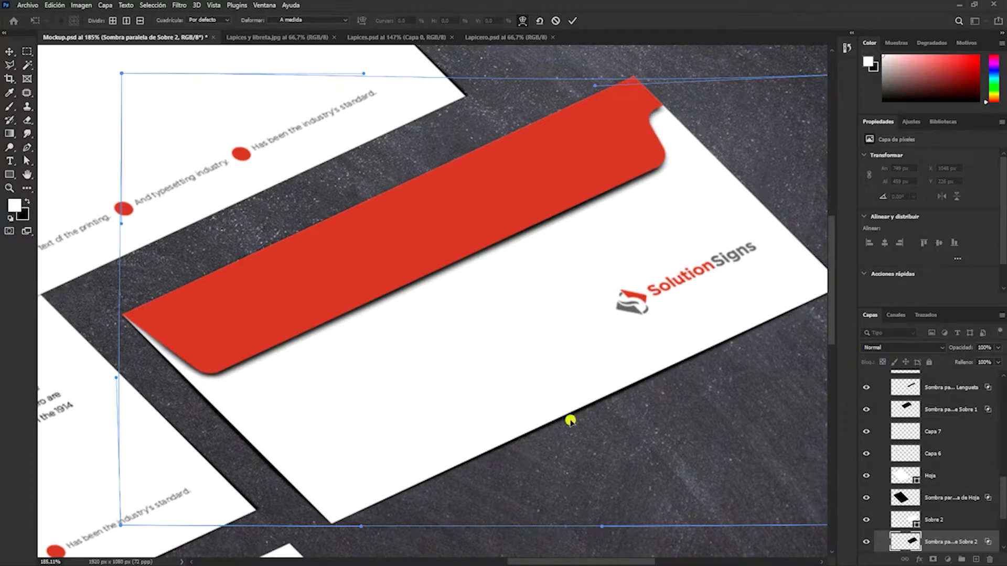
{"action": "left_click_drag", "start_coordinate": [358, 527], "coordinate": [359, 532]}
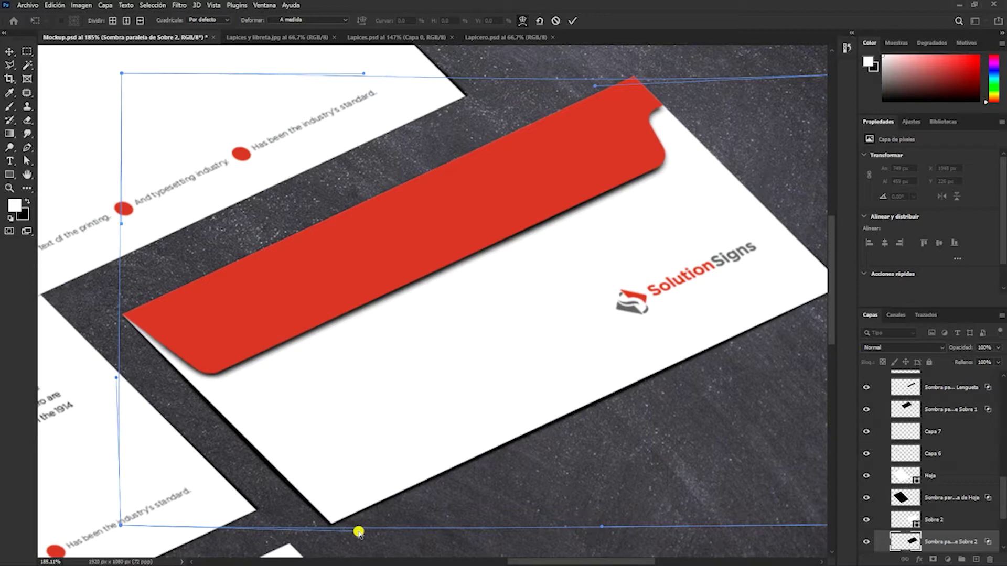
{"action": "key", "text": "Return"}
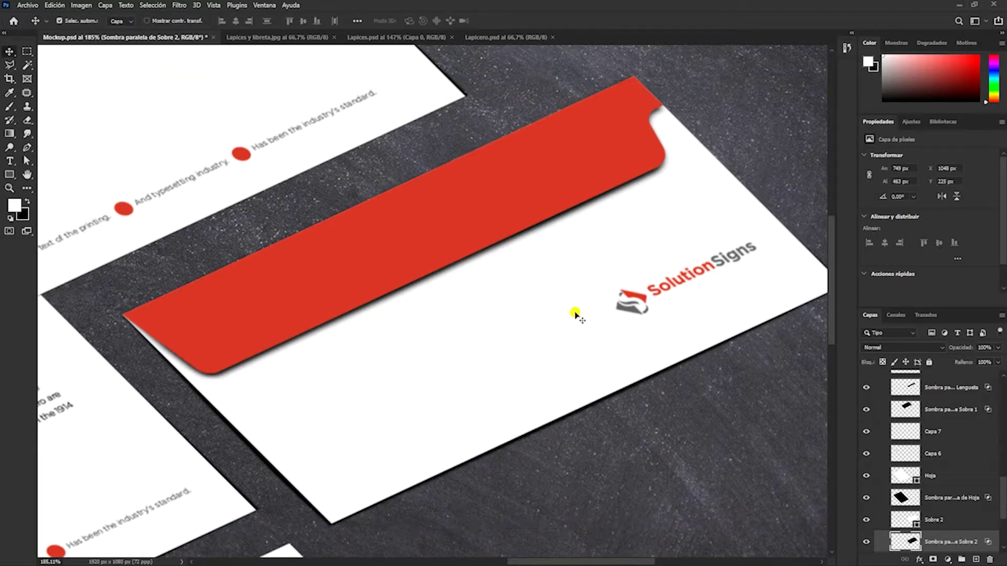
{"action": "key", "text": "ctrl+0"}
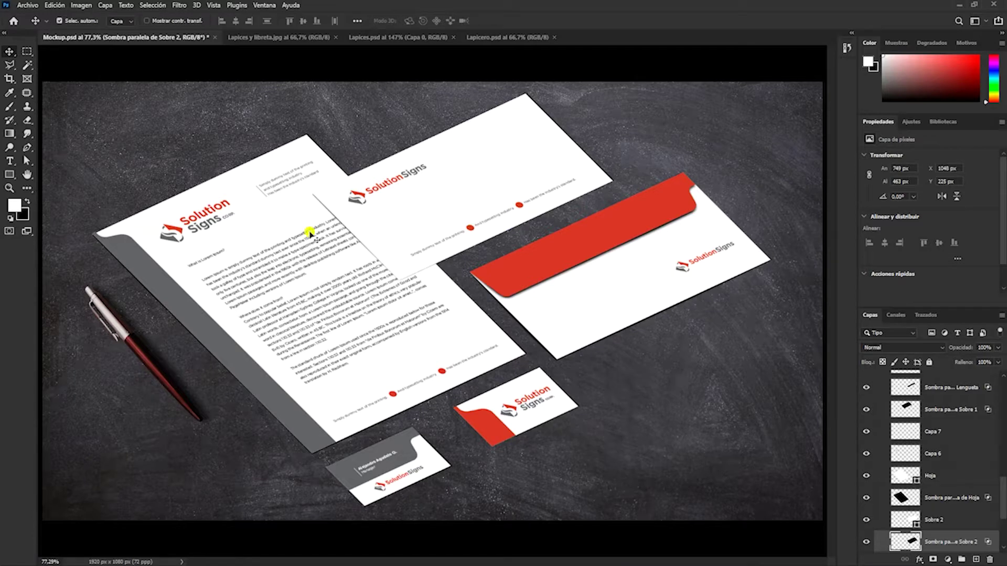
Transform the Fondo chalkboard with -30° rotation, horizontal skew 15 and vertical skew 5
{"action": "left_click", "coordinate": [221, 145]}
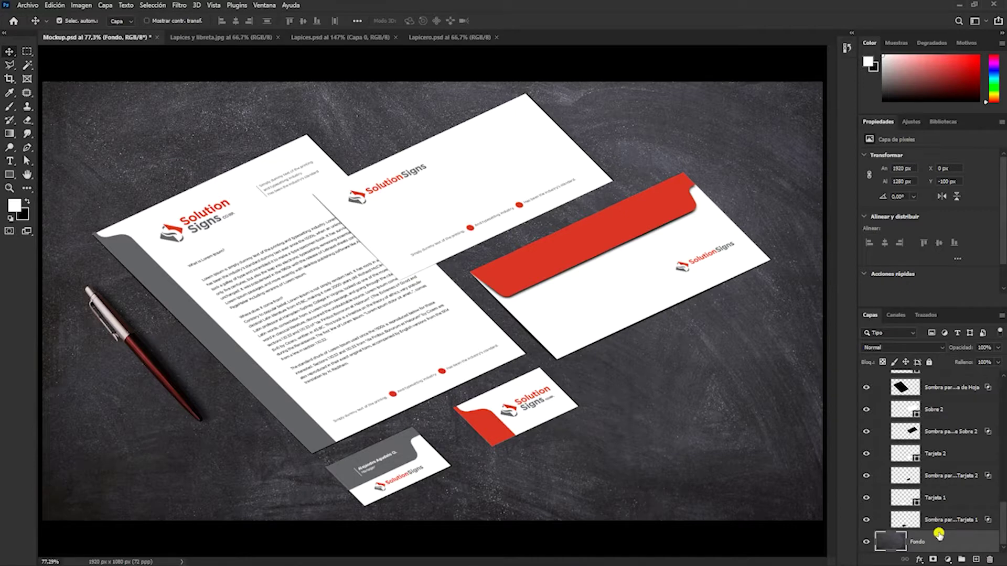
{"action": "key", "text": "ctrl"}
{"action": "key", "text": "ctrl+t"}
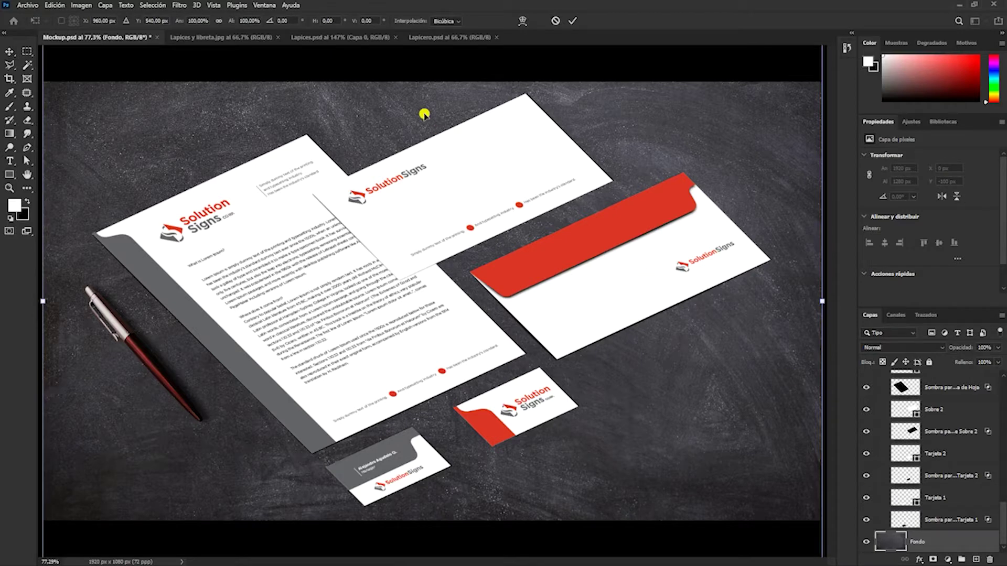
{"action": "left_click", "coordinate": [273, 22]}
{"action": "type", "text": "-30"}
{"action": "key", "text": "Tab"}
{"action": "type", "text": "15"}
{"action": "key", "text": "Tab"}
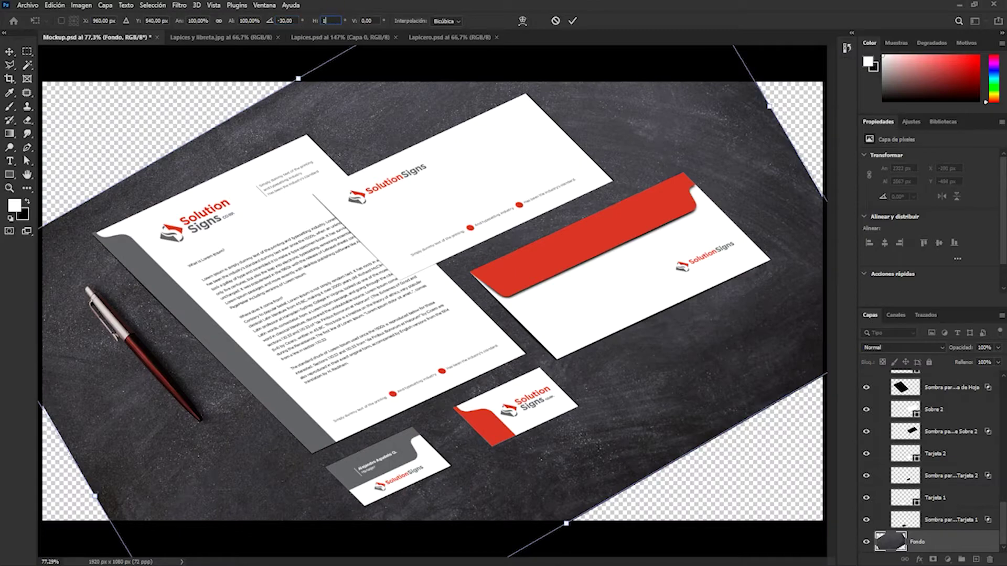
{"action": "type", "text": "5"}
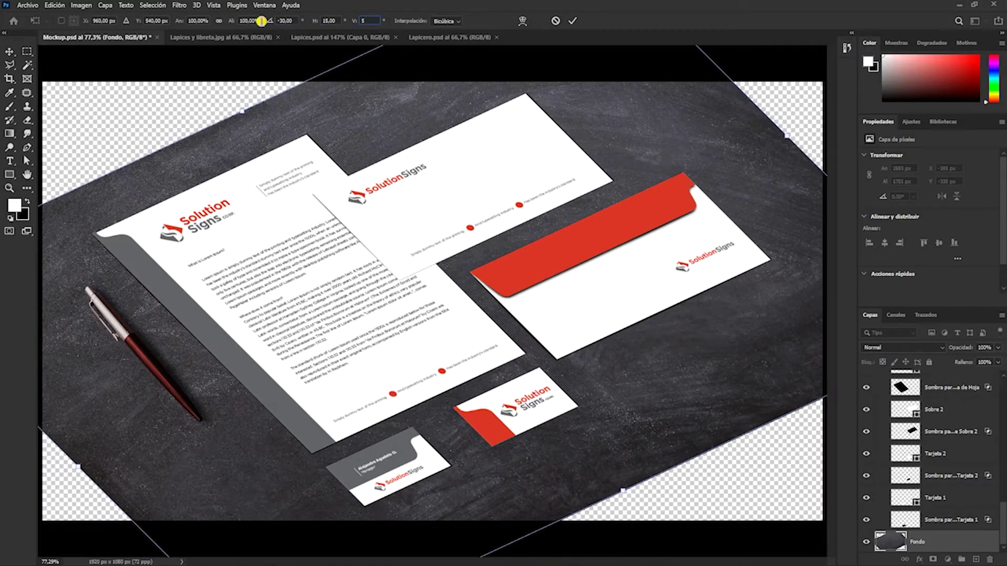
{"action": "key", "text": "Return"}
Enlarge the chalkboard background so it covers the whole canvas
{"action": "key", "text": "ctrl+minus"}
{"action": "key", "text": "ctrl+t"}
{"action": "key", "text": "ctrl+minus"}
{"action": "left_click_drag", "start_coordinate": [601, 206], "coordinate": [745, 60]}
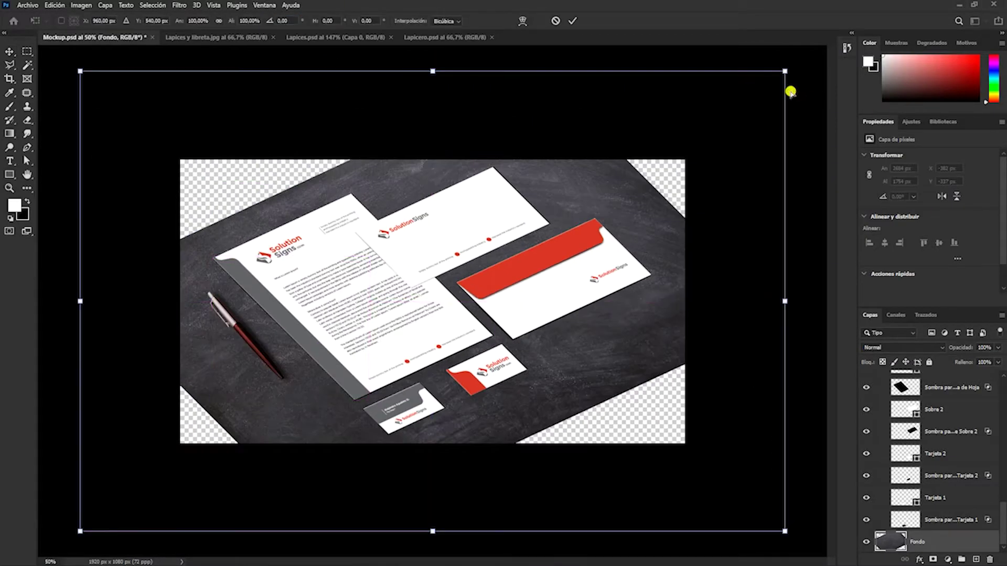
{"action": "key", "text": "ctrl+0"}
Warp the Tarjeta 1 shadow layer to match the grey card's left, top and right edges
{"action": "key", "text": "Return"}
{"action": "scroll", "coordinate": [589, 344], "scroll_direction": "up", "scroll_amount": 3}
{"action": "scroll", "coordinate": [589, 345], "scroll_direction": "up", "scroll_amount": 2}
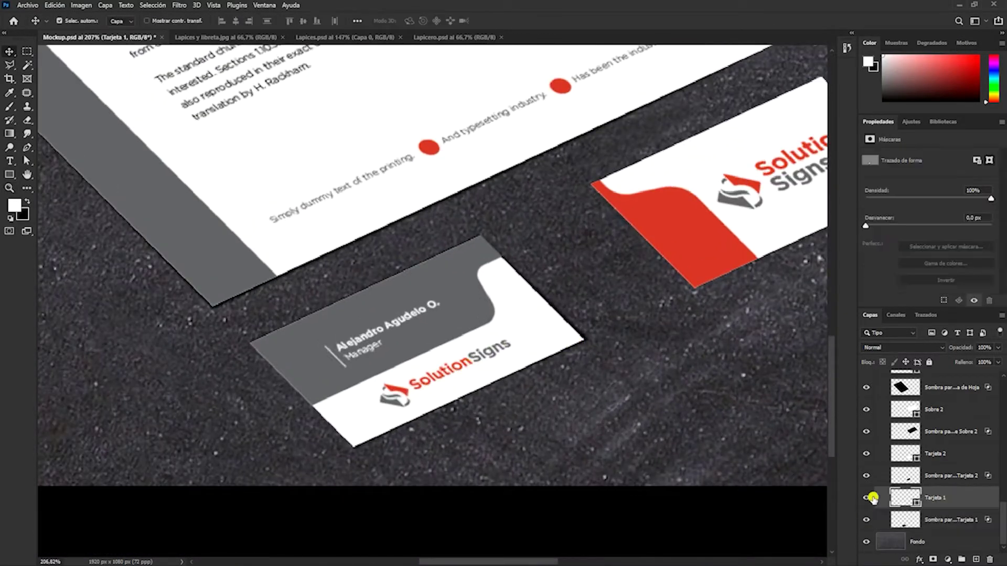
{"action": "left_click", "coordinate": [904, 519]}
{"action": "key", "text": "ctrl+t"}
{"action": "right_click", "coordinate": [488, 203]}
{"action": "left_click", "coordinate": [514, 273]}
{"action": "left_click_drag", "start_coordinate": [306, 427], "coordinate": [274, 352]}
{"action": "left_click_drag", "start_coordinate": [521, 288], "coordinate": [541, 317]}
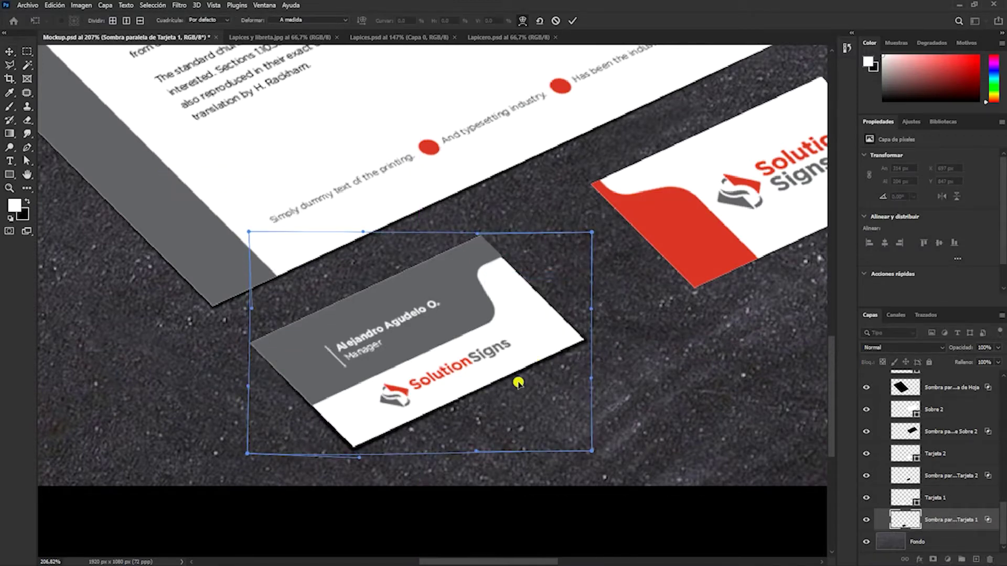
{"action": "key", "text": "Return"}
{"action": "key", "text": "ctrl+0"}
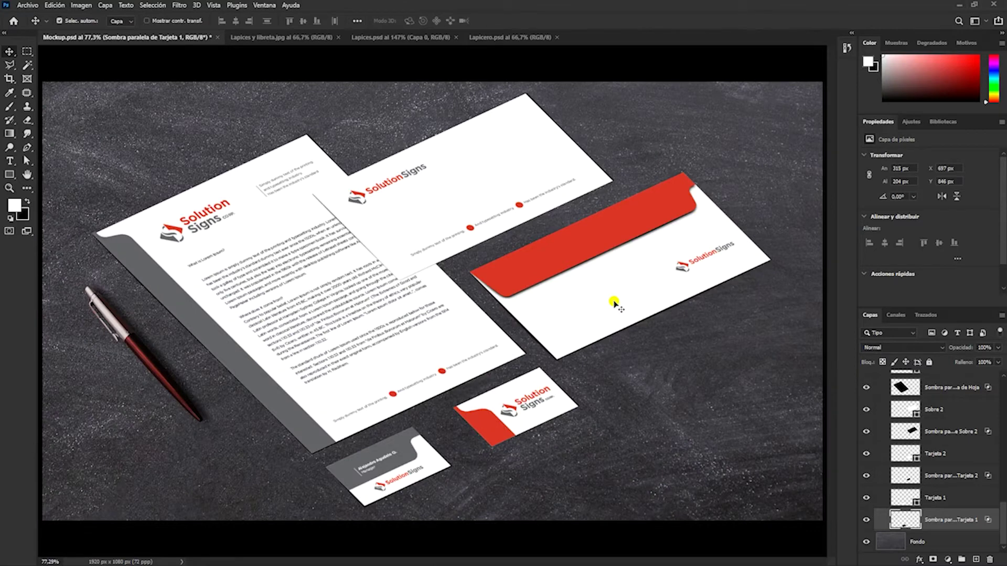